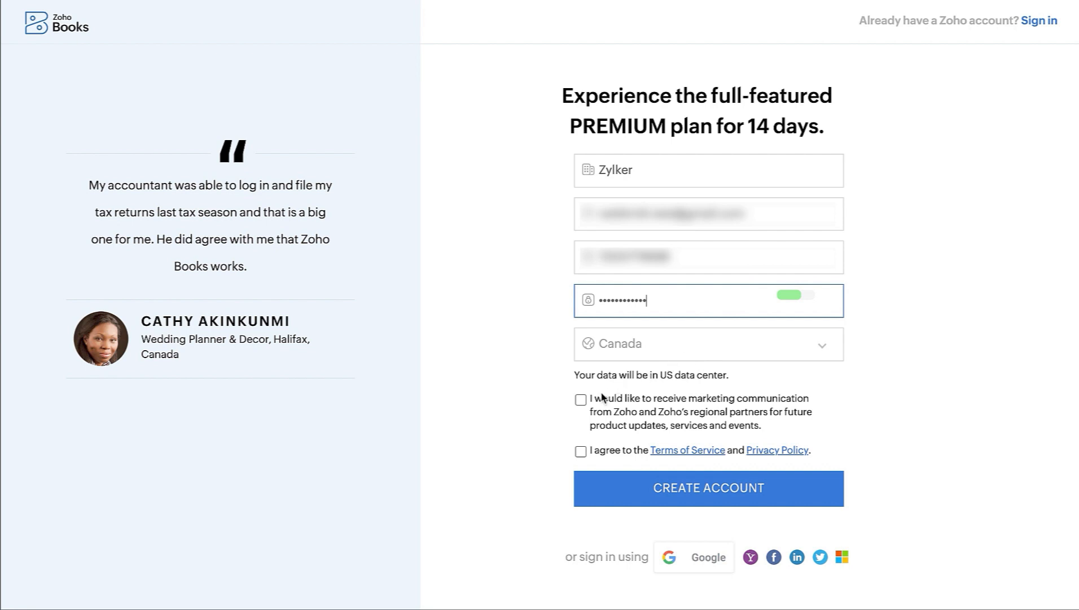
# - Opt in to Zoho marketing, accept the Terms of Service and create the Zylker trial account
pyautogui.click(582, 400)
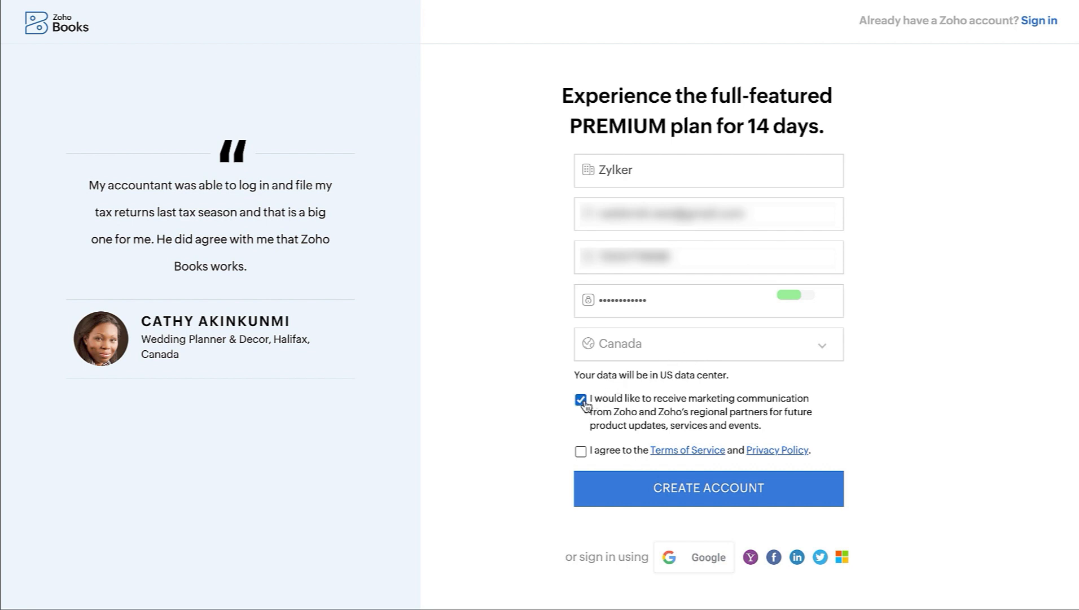
pyautogui.click(580, 452)
pyautogui.click(641, 491)
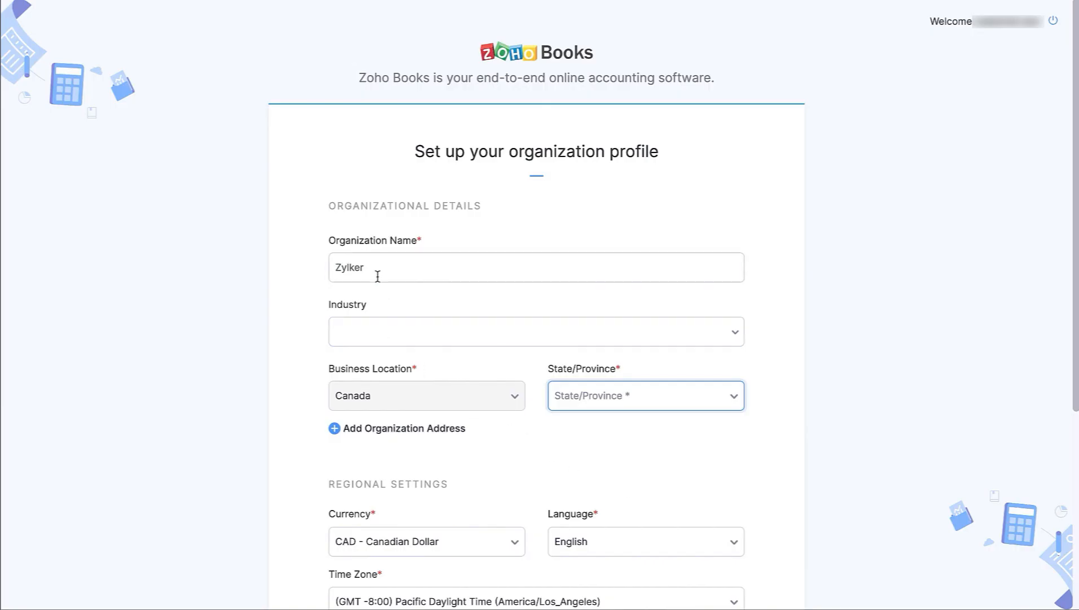
pyautogui.click(378, 271)
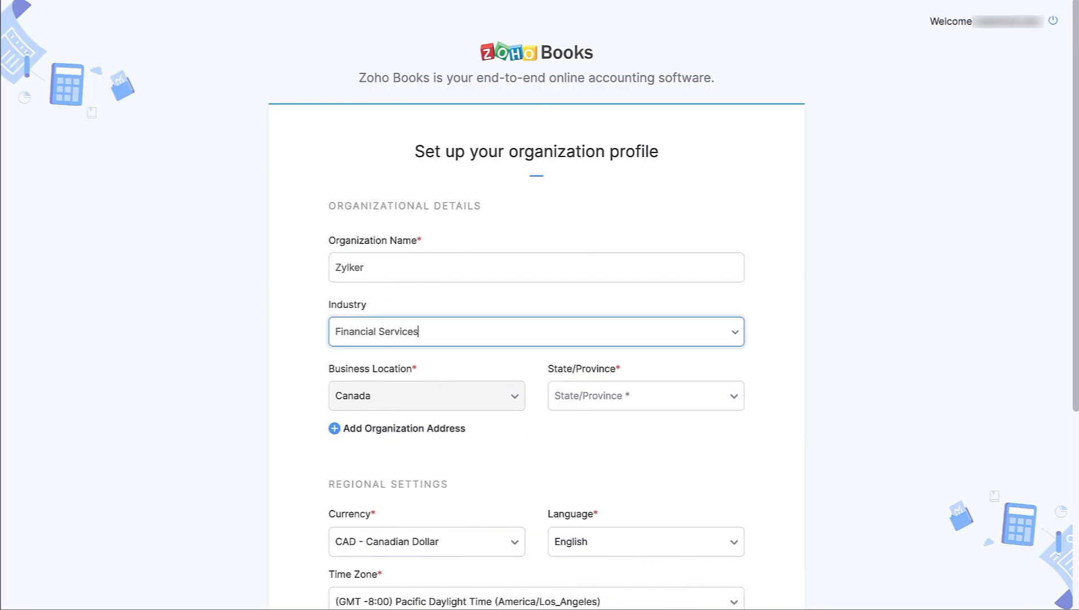
pyautogui.click(584, 395)
pyautogui.click(593, 492)
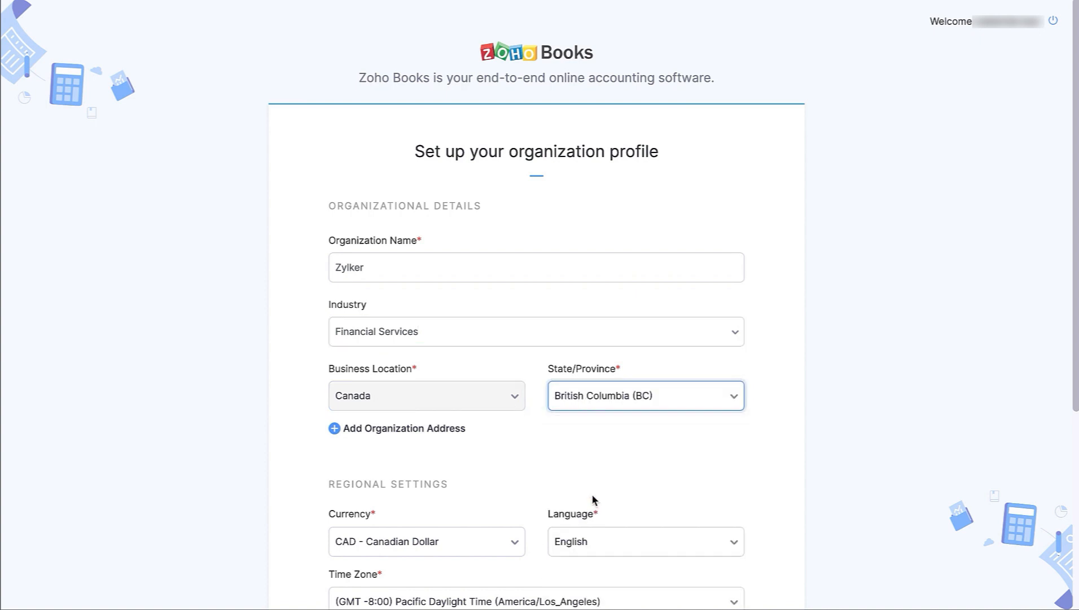
pyautogui.click(426, 430)
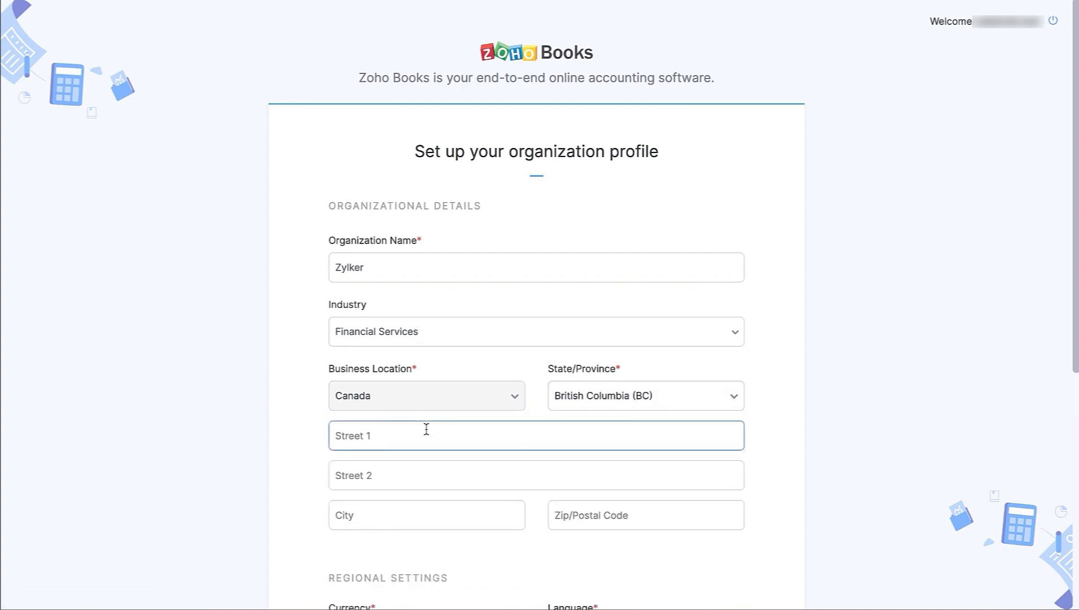
pyautogui.click(406, 434)
pyautogui.press('Tab')
pyautogui.press('Tab')
pyautogui.write('Vancouver')
pyautogui.press('Tab')
pyautogui.write('V6A1E7')
pyautogui.scroll(-4, 349, 402)
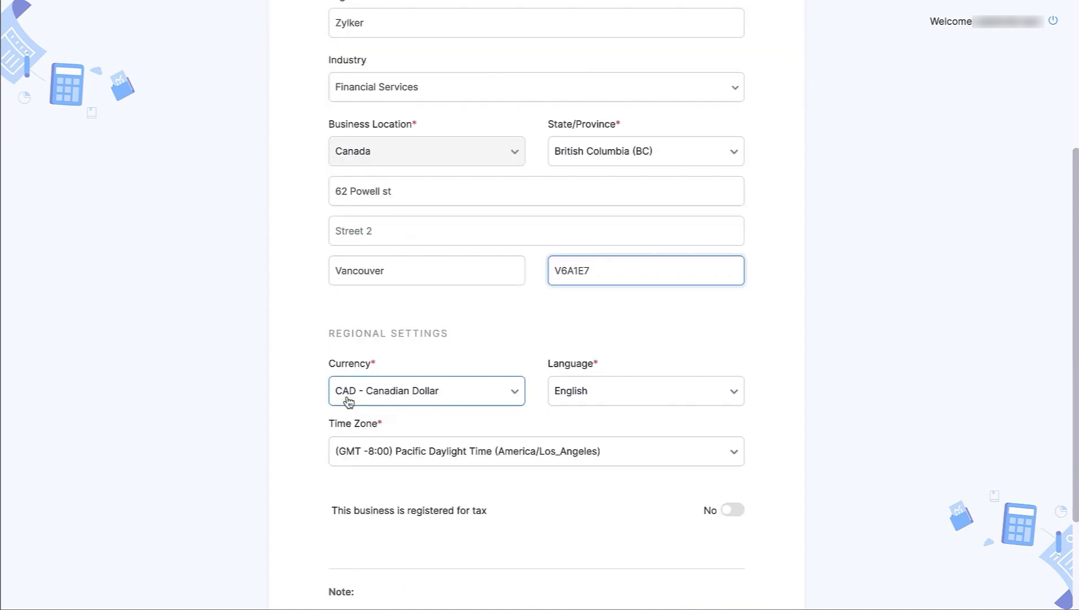
# - Keep English as the language, submit the organization profile and skip the guided tour
pyautogui.click(583, 397)
pyautogui.click(584, 397)
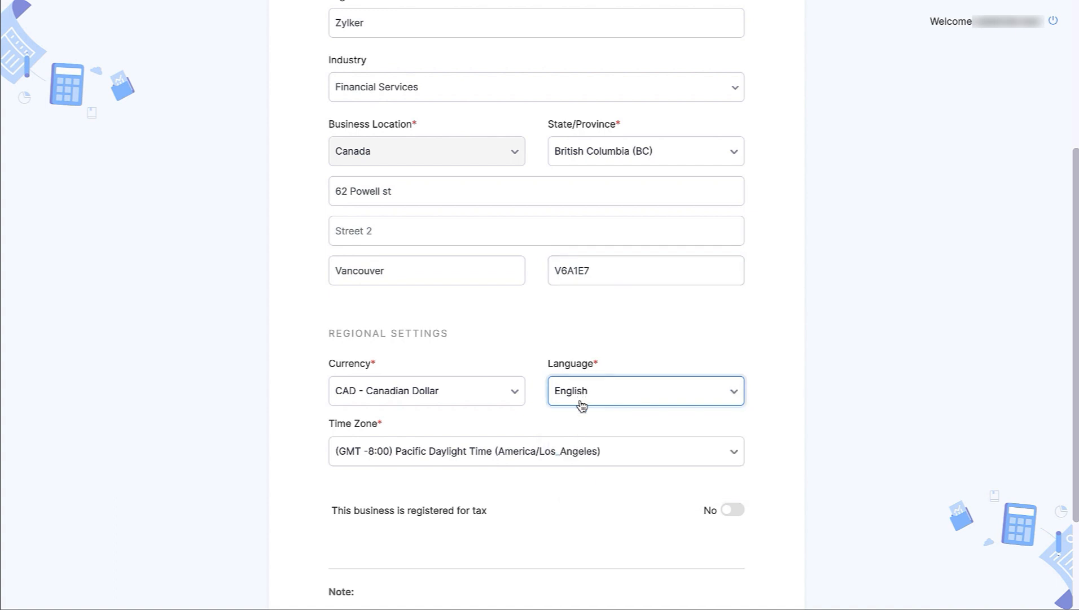
pyautogui.scroll(-3, 537, 489)
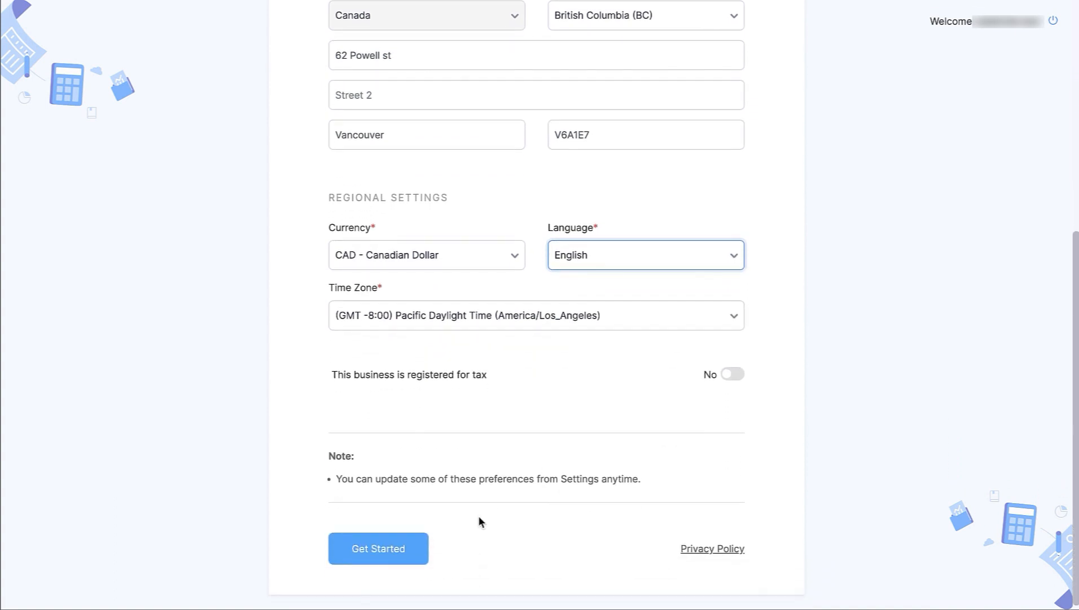
pyautogui.click(394, 549)
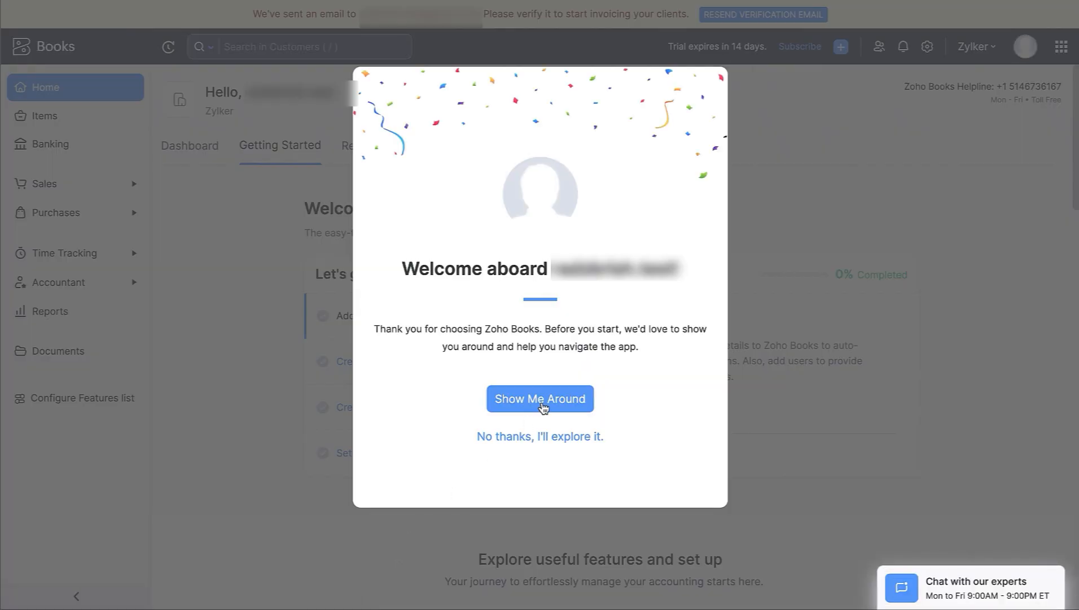
pyautogui.click(534, 436)
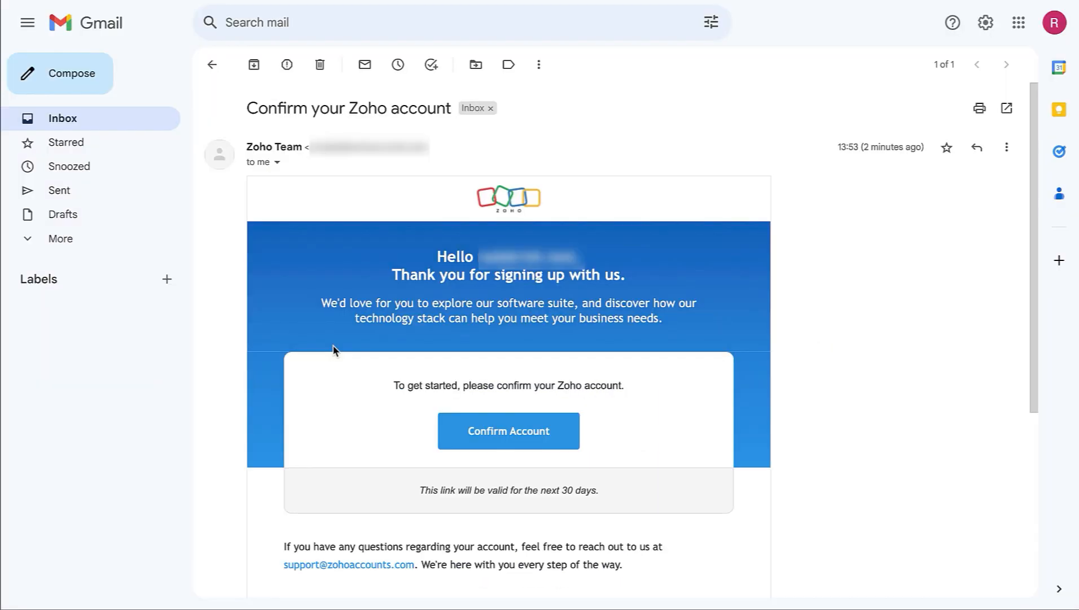
# - Confirm the Zoho account from the Gmail email link and verify it
pyautogui.click(462, 435)
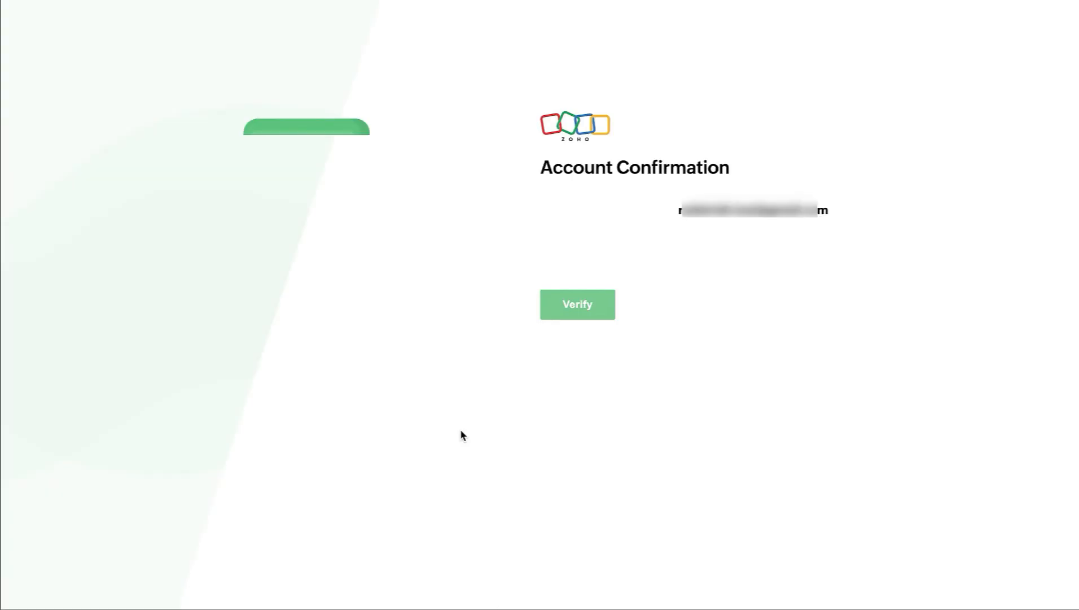
pyautogui.click(570, 313)
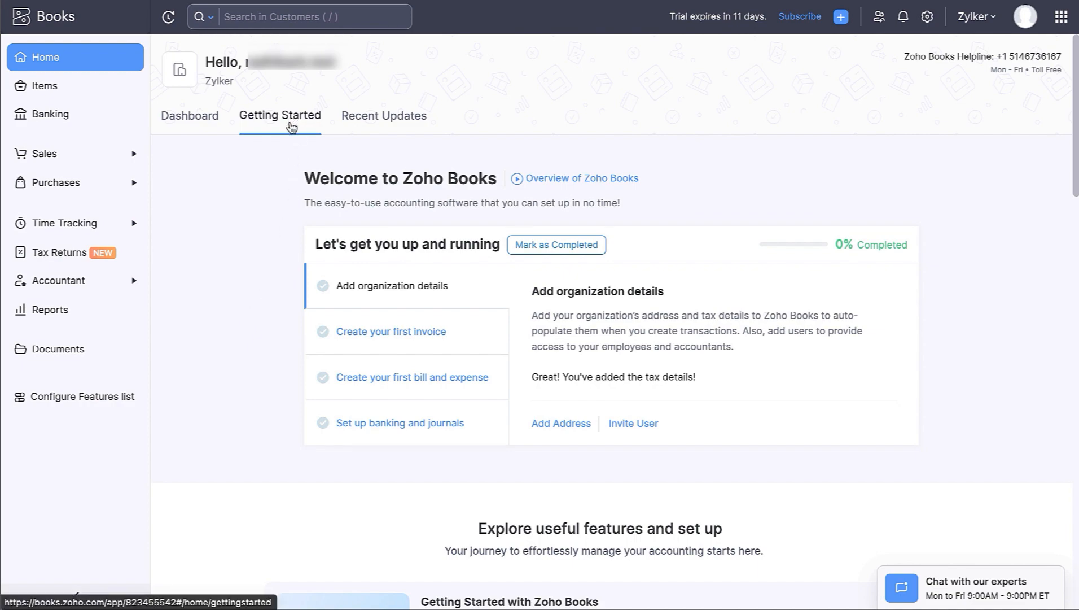
# - Scroll through the Getting Started guidance to the footer, then go to the Home dashboard
pyautogui.scroll(-15, 262, 330)
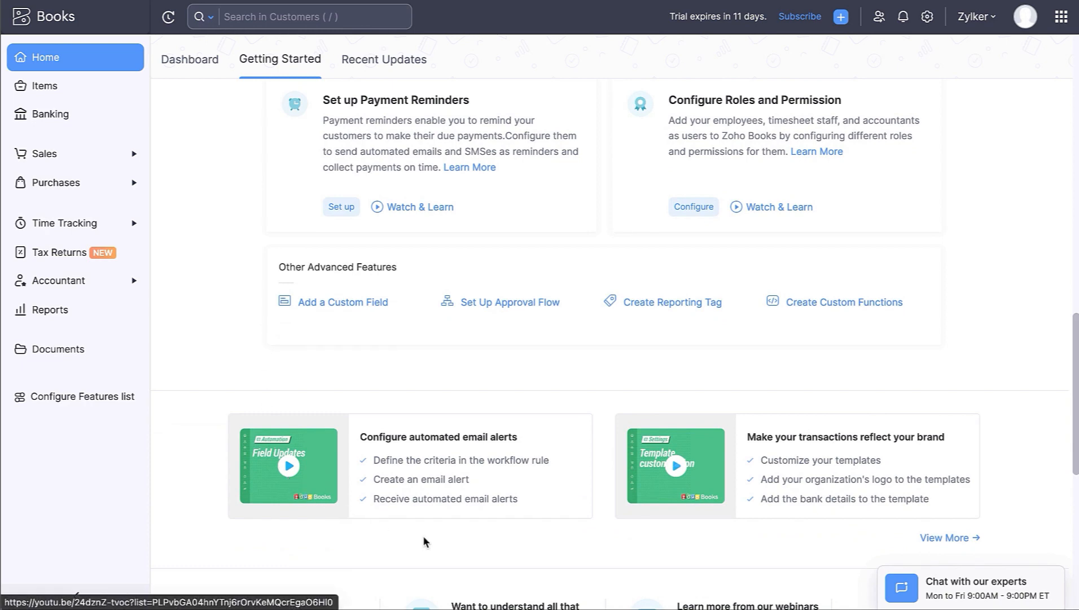
pyautogui.scroll(-7, 672, 501)
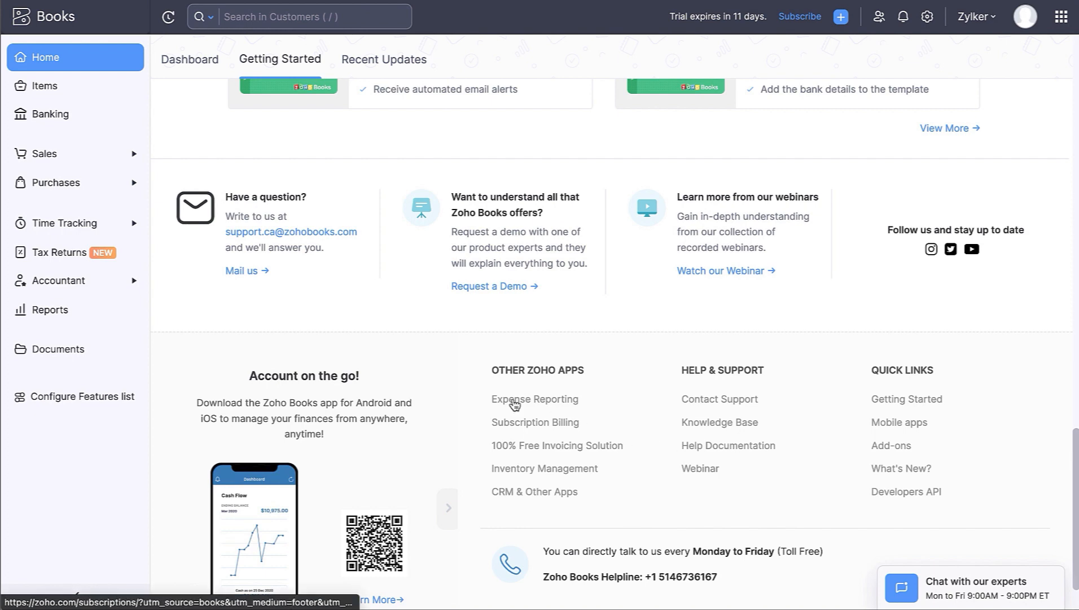
pyautogui.click(84, 66)
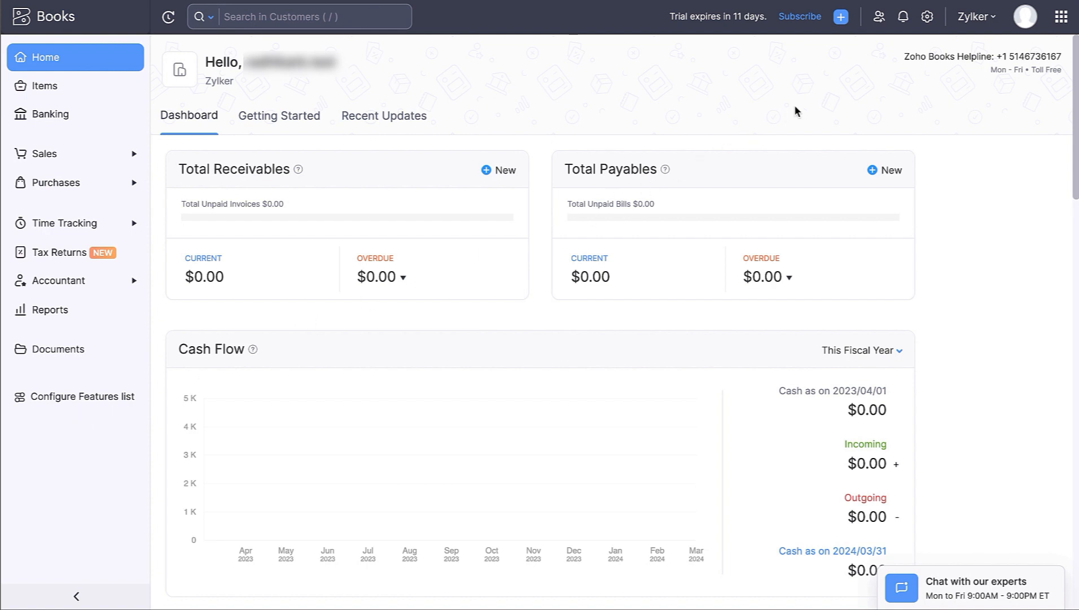
# - Glance at the Settings panel, scroll the empty dashboard cards, then open the Items list
pyautogui.click(926, 17)
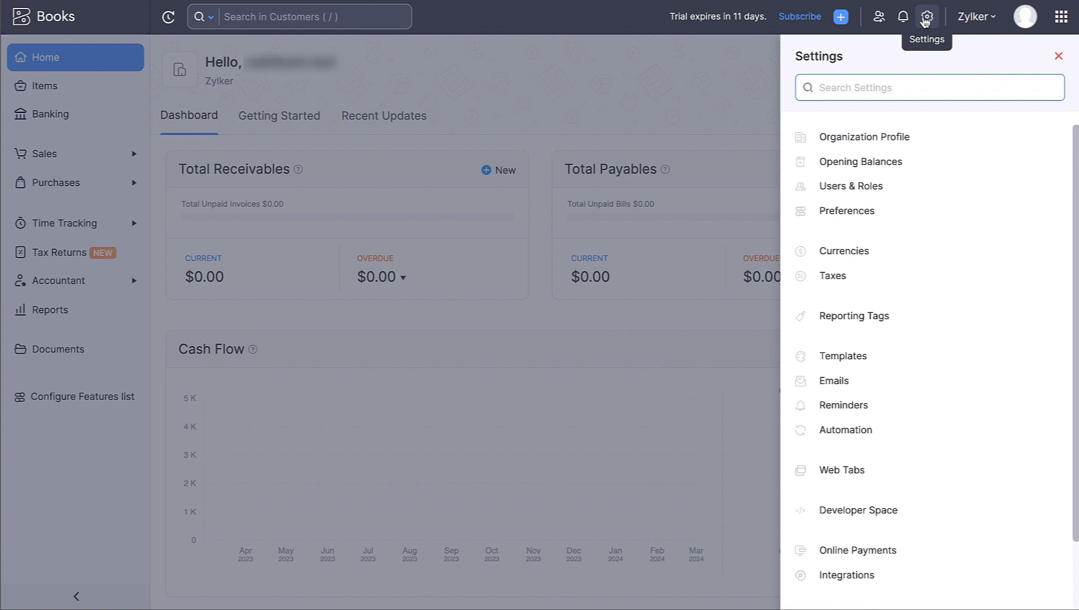
pyautogui.click(927, 20)
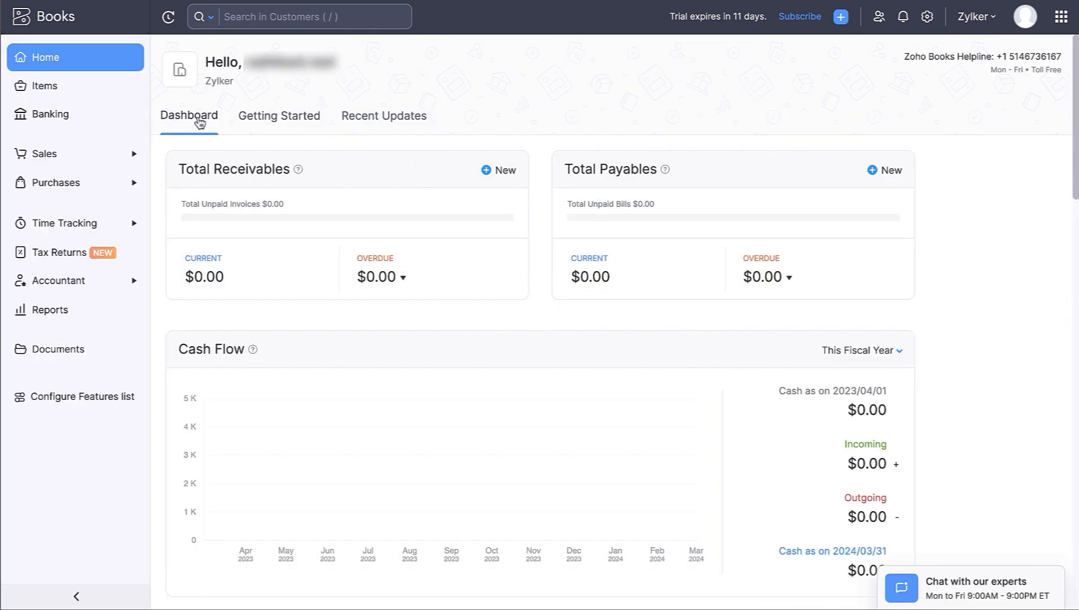
pyautogui.scroll(-1, 219, 259)
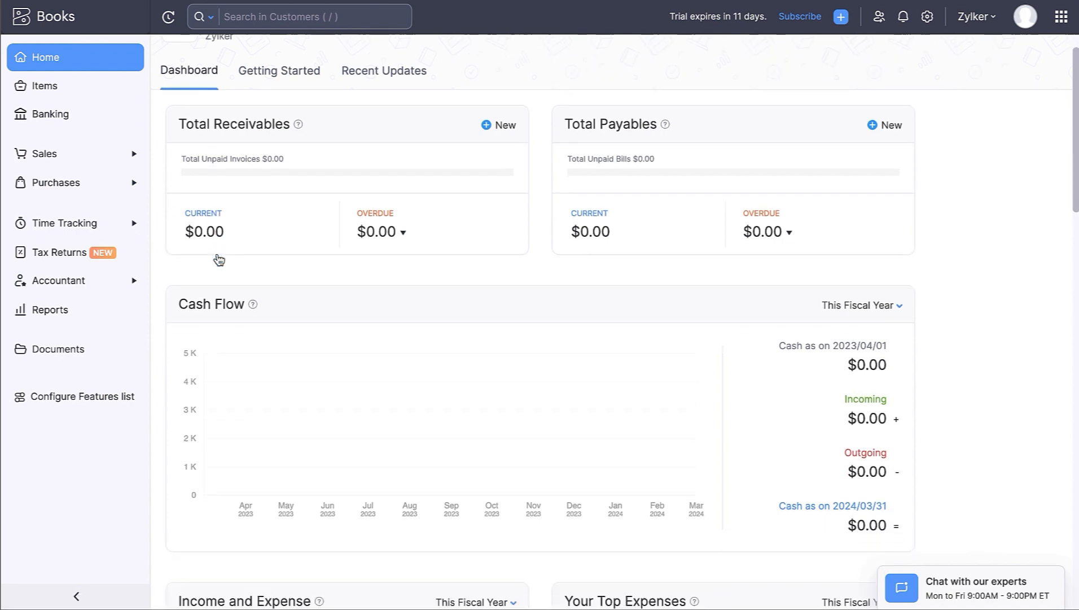
pyautogui.scroll(-10, 219, 259)
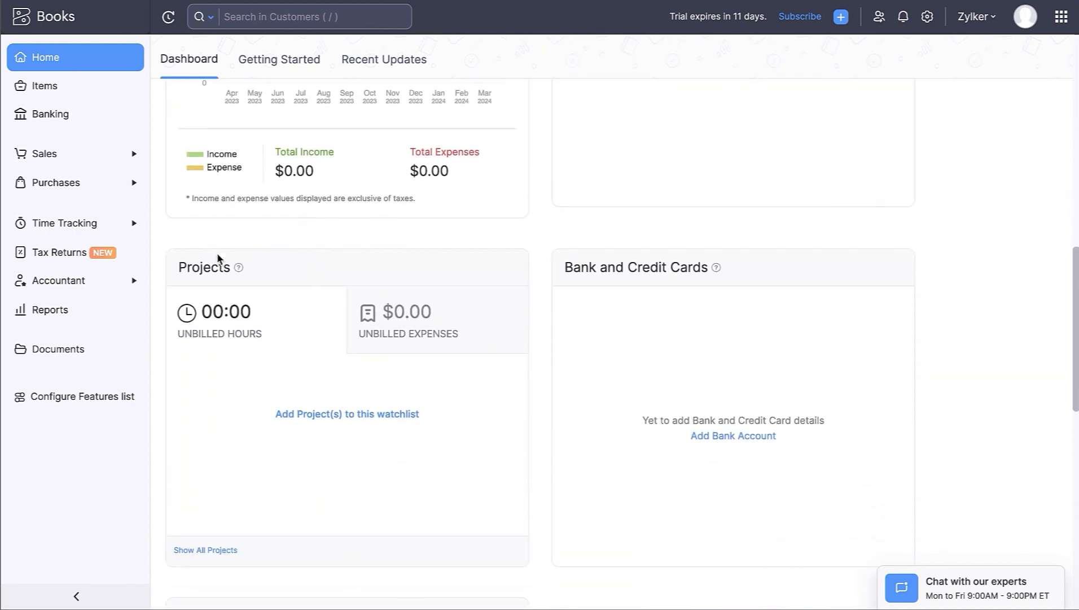
pyautogui.scroll(-6, 219, 259)
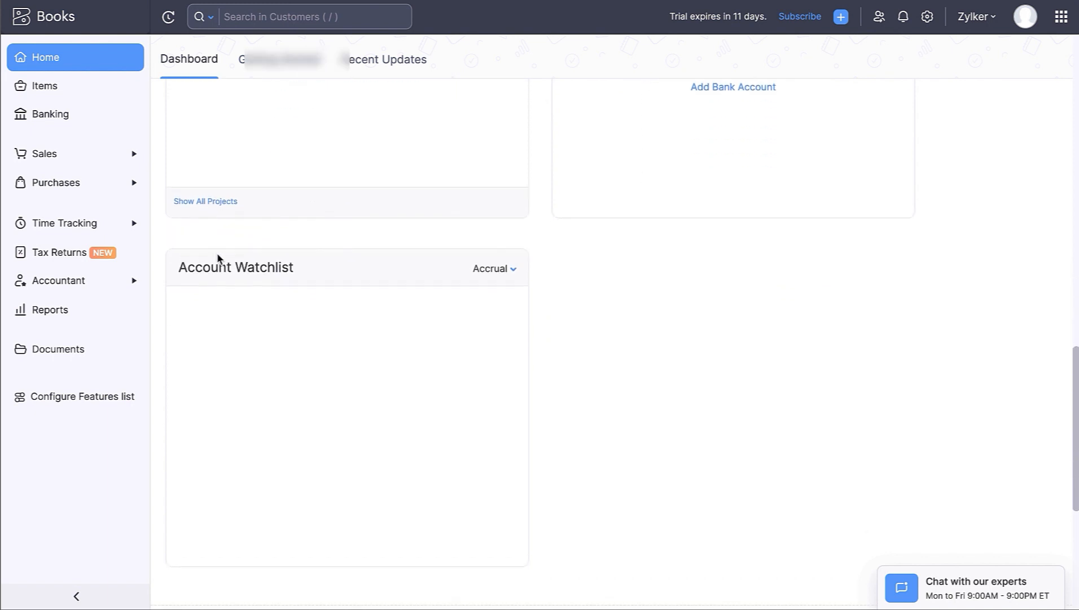
pyautogui.click(72, 91)
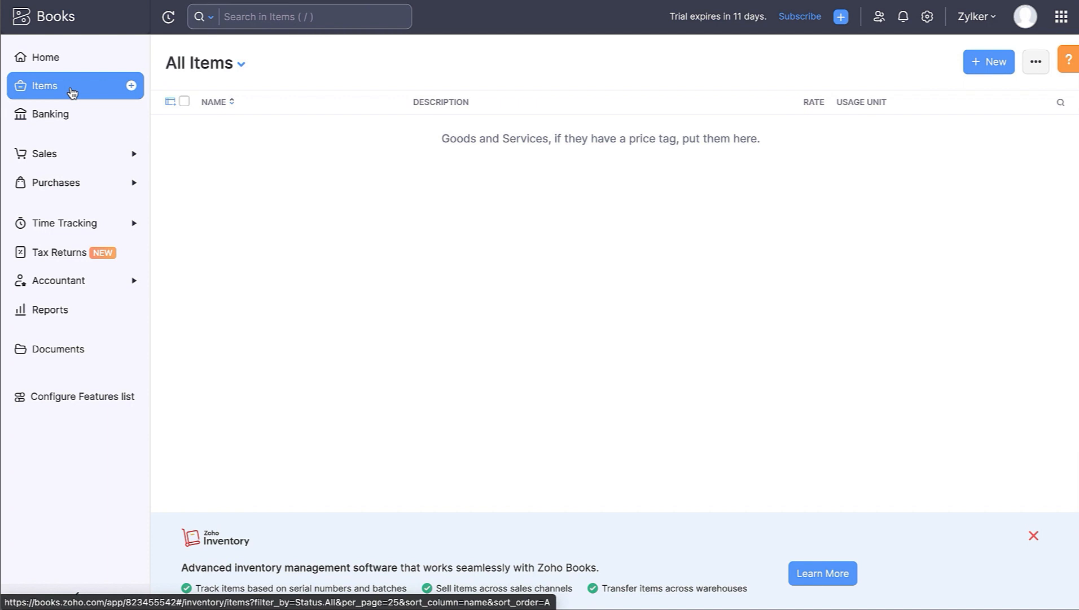
# - Visit the Banking page, then the Customers, Quotes and Sales Orders lists under Sales
pyautogui.click(72, 116)
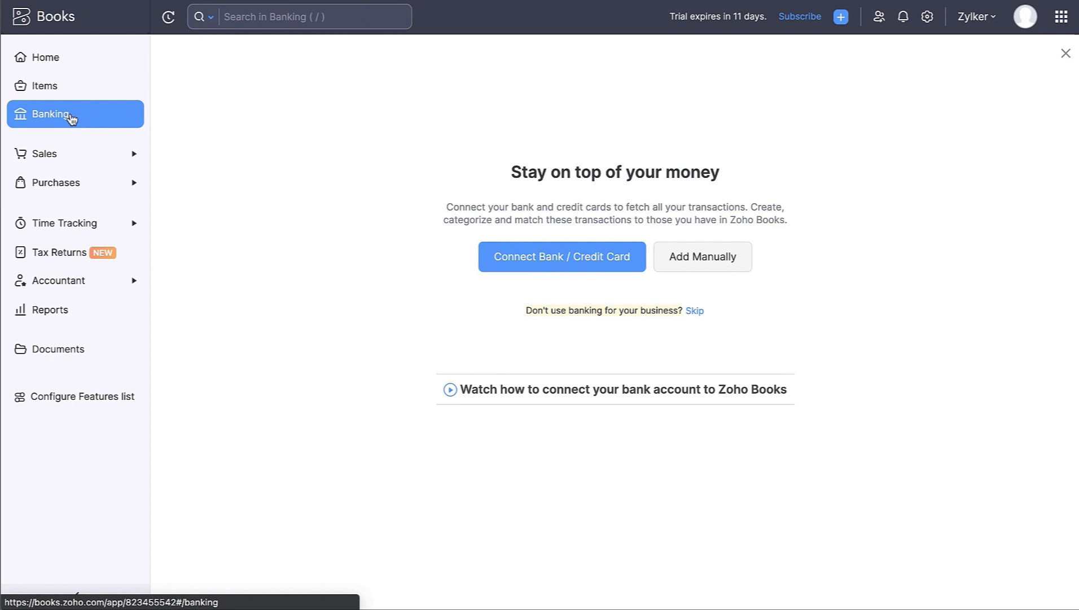
pyautogui.click(70, 158)
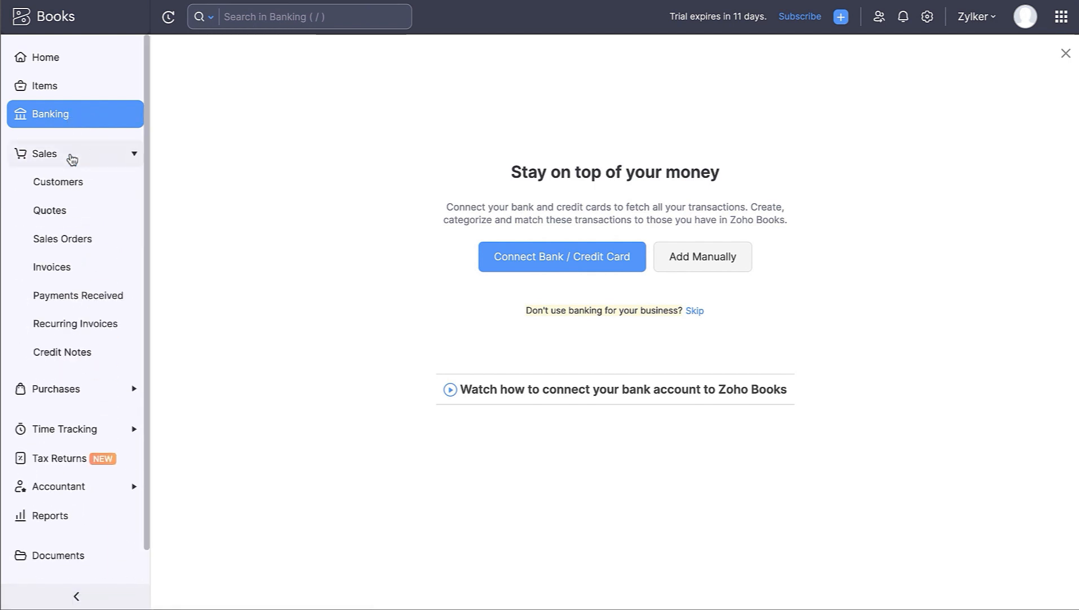
pyautogui.click(75, 186)
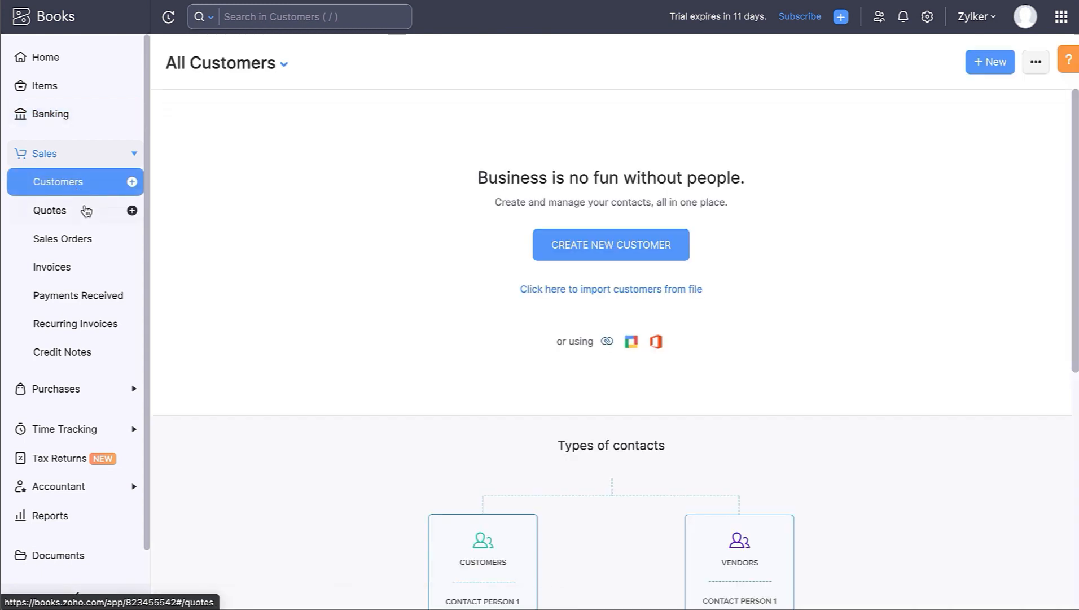
pyautogui.click(85, 213)
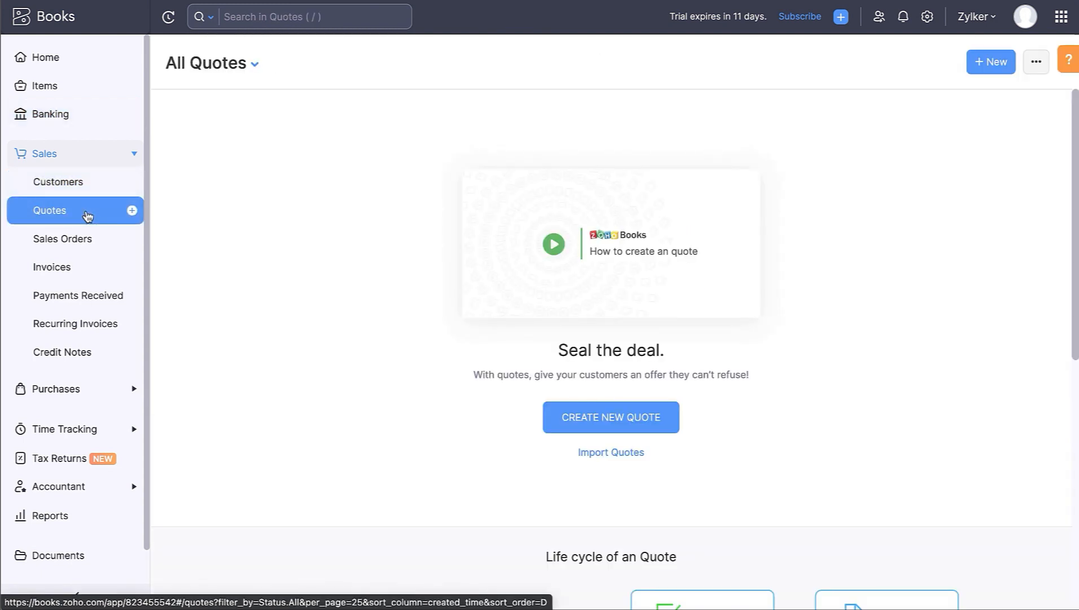
pyautogui.click(102, 241)
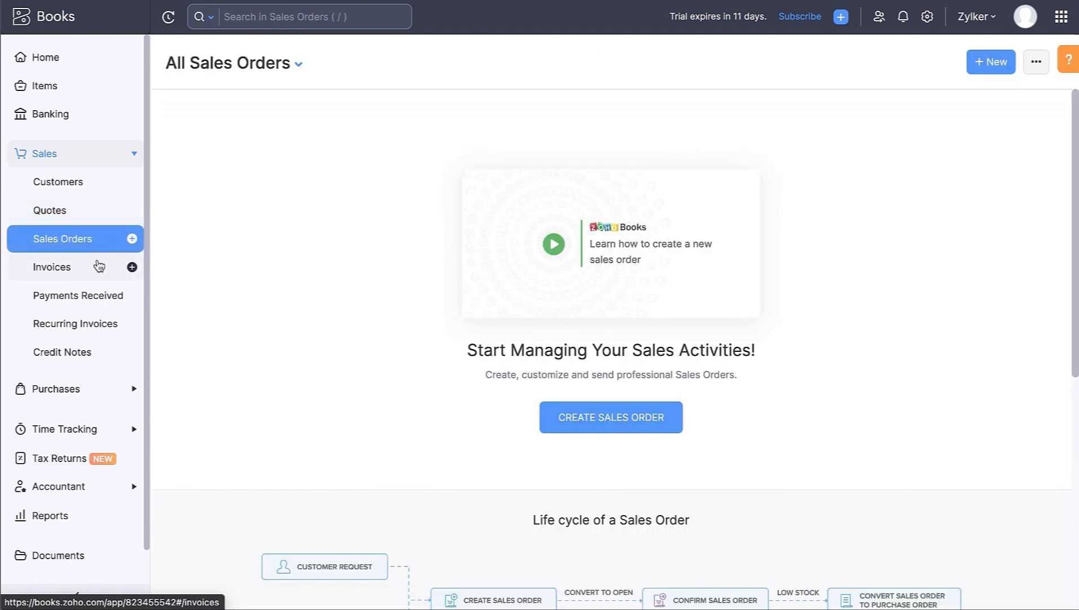
# - View Invoices, Payments Received, Recurring Invoices and Credit Notes, then expand Purchases
pyautogui.click(99, 265)
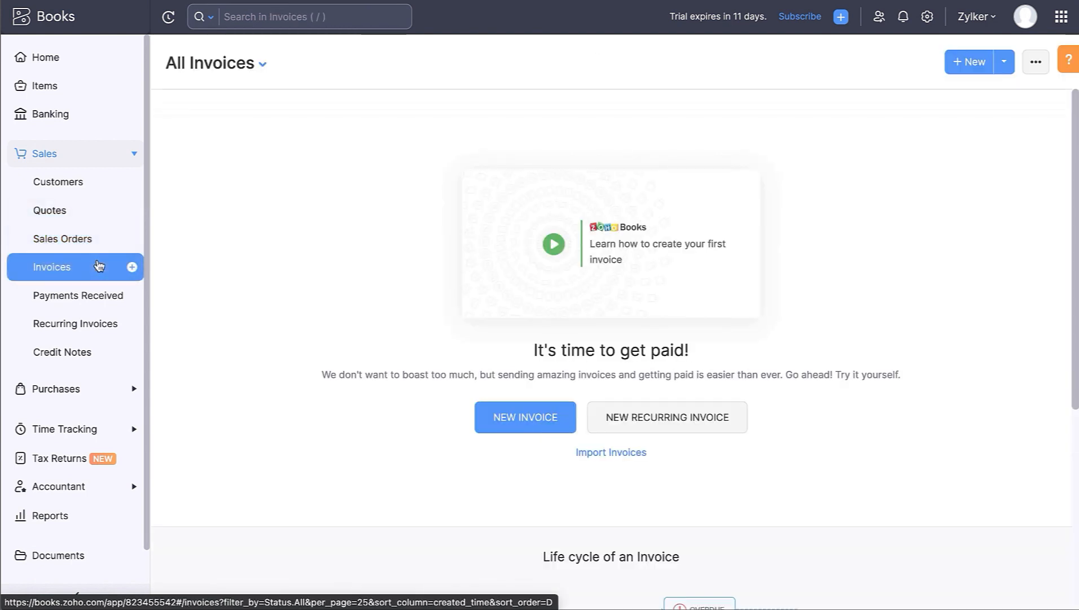
pyautogui.click(99, 309)
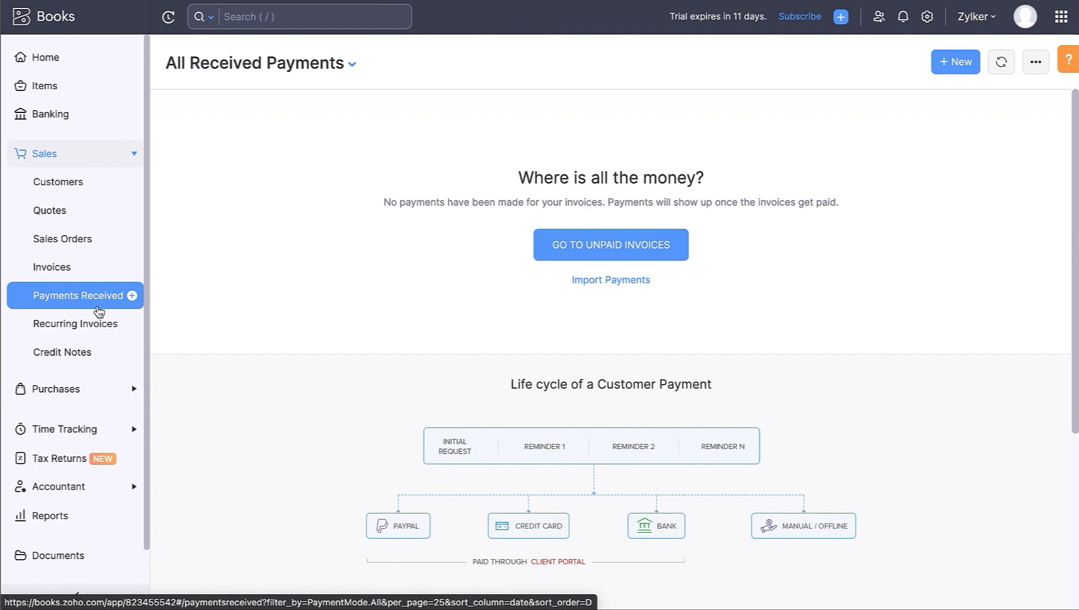
pyautogui.click(100, 335)
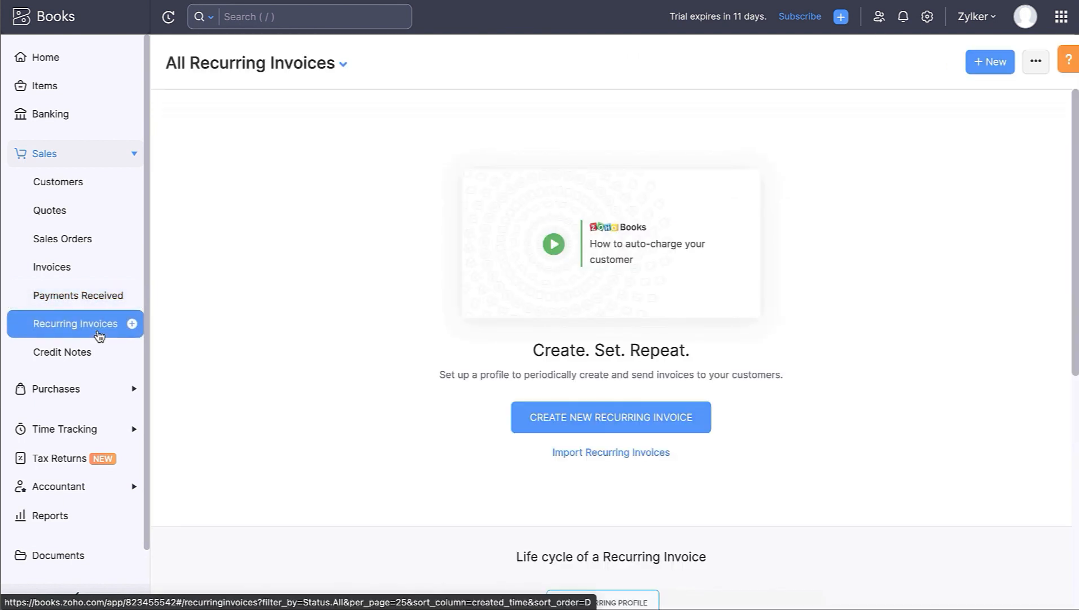
pyautogui.click(106, 354)
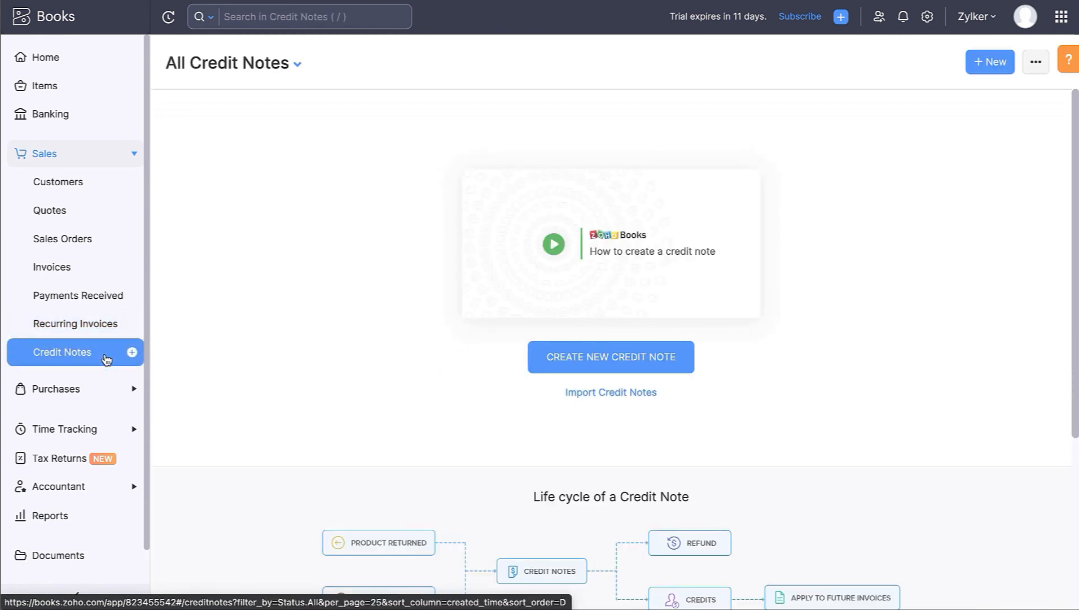
pyautogui.click(105, 389)
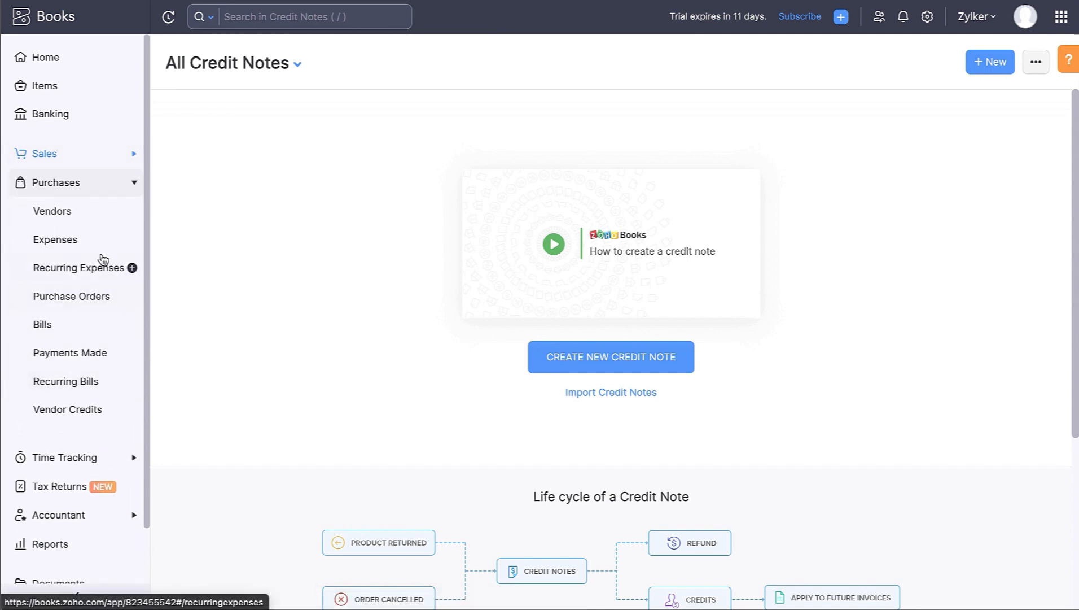
# - Look through the Vendors, Expenses, Recurring Expenses, Purchase Orders and Bills pages
pyautogui.click(100, 218)
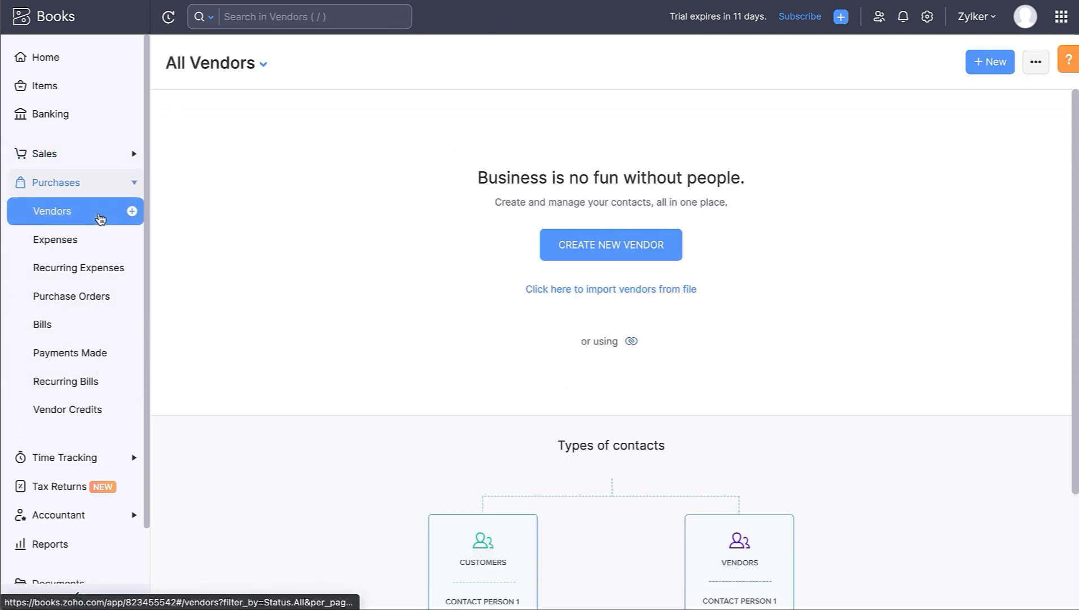
pyautogui.click(102, 243)
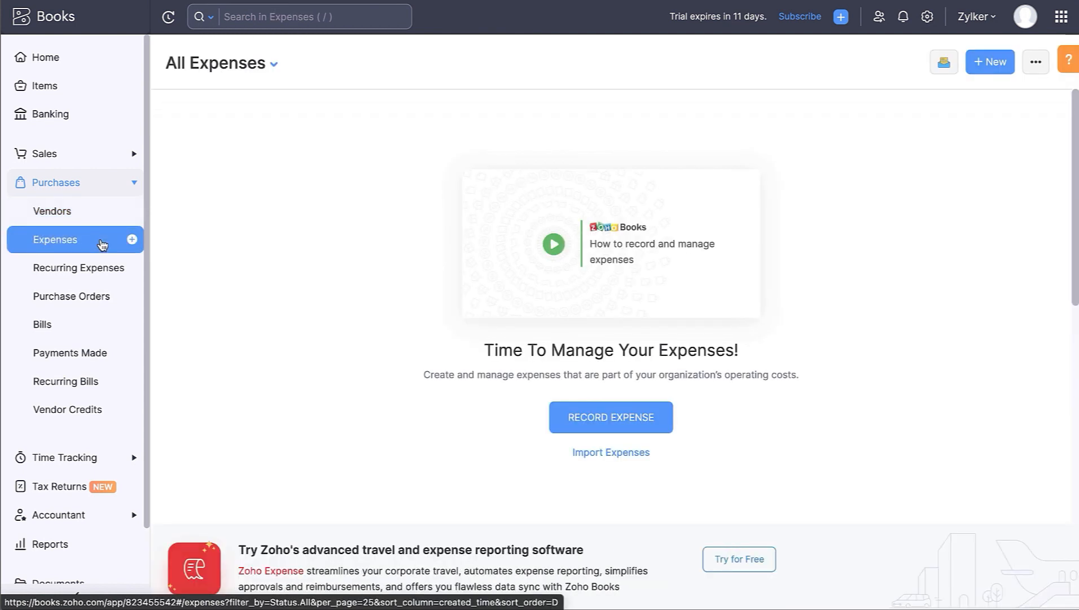
pyautogui.click(104, 278)
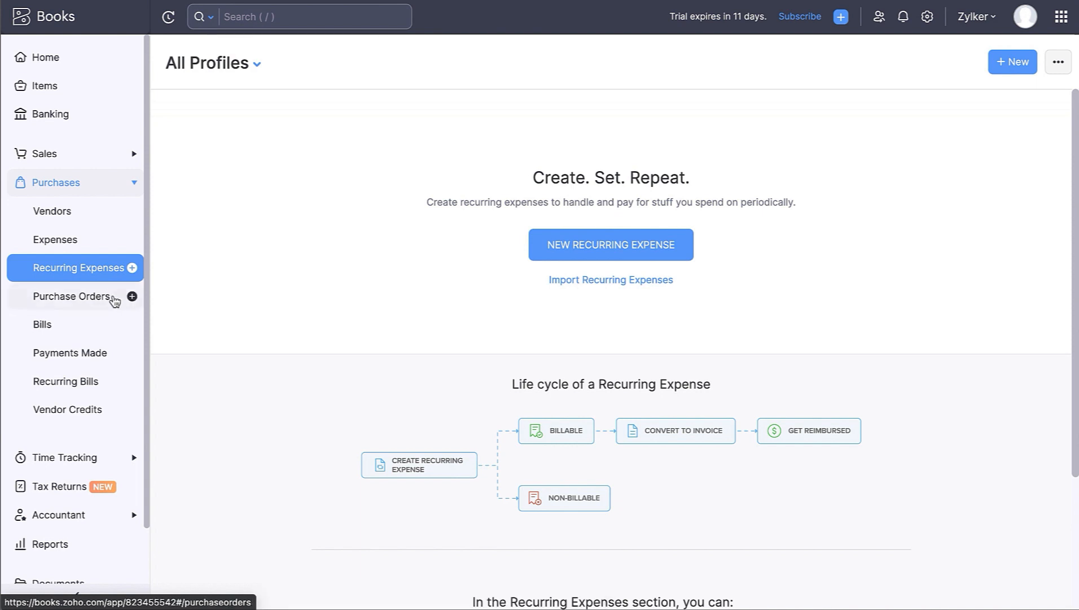
pyautogui.click(115, 300)
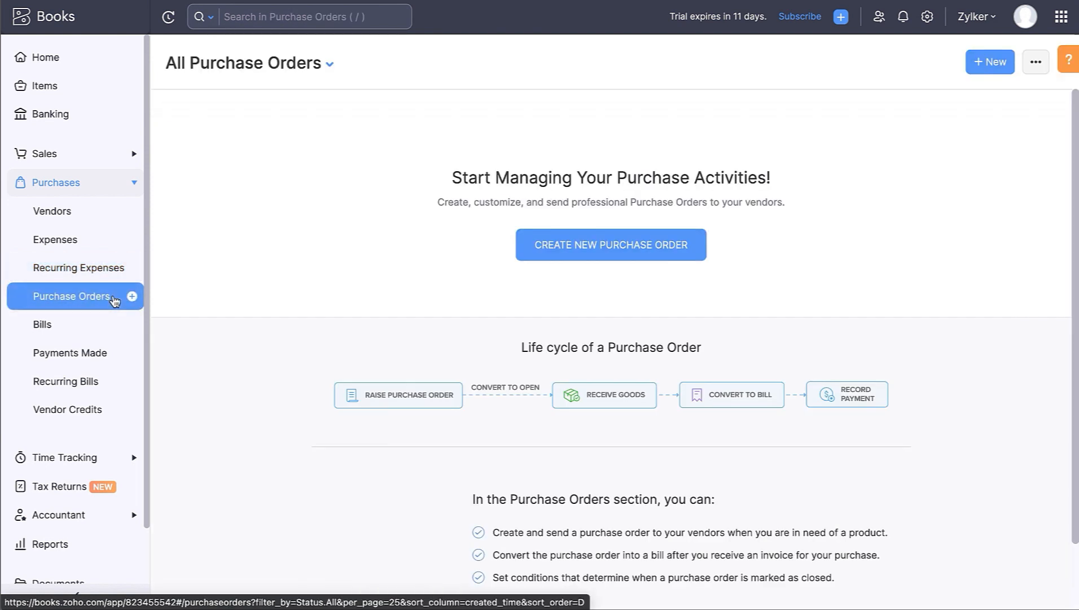
pyautogui.click(106, 320)
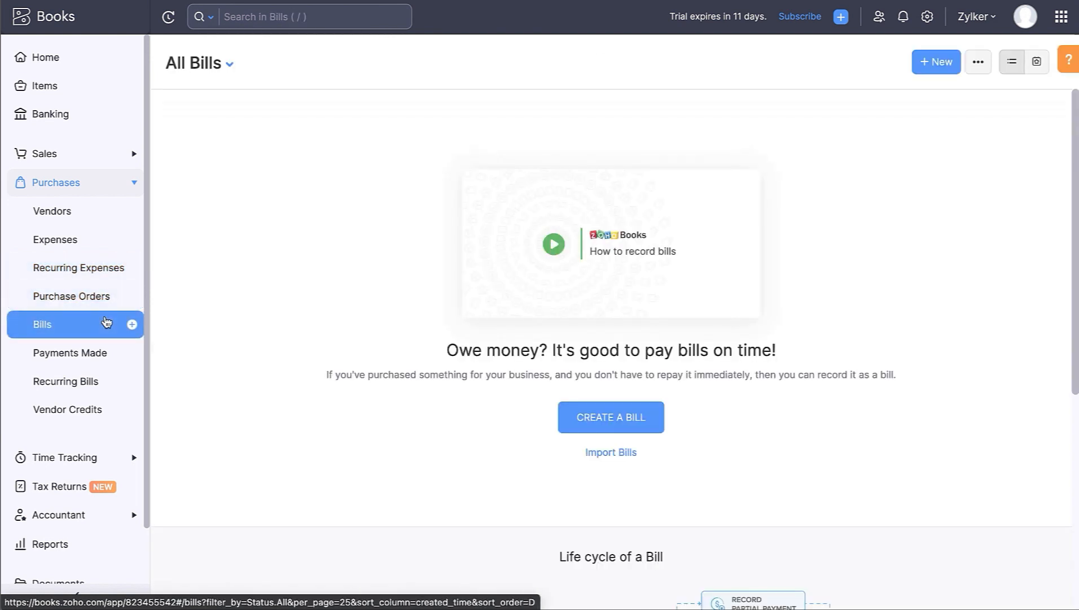
# - View Payments Made, Recurring Bills and Vendor Credits, then expand Time Tracking
pyautogui.click(115, 353)
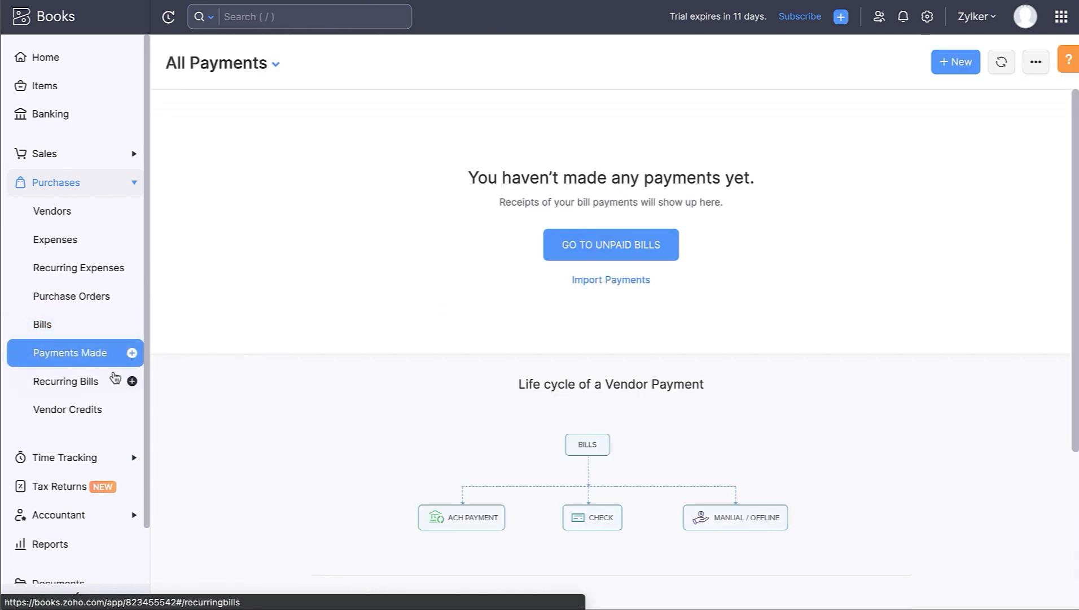
pyautogui.click(112, 381)
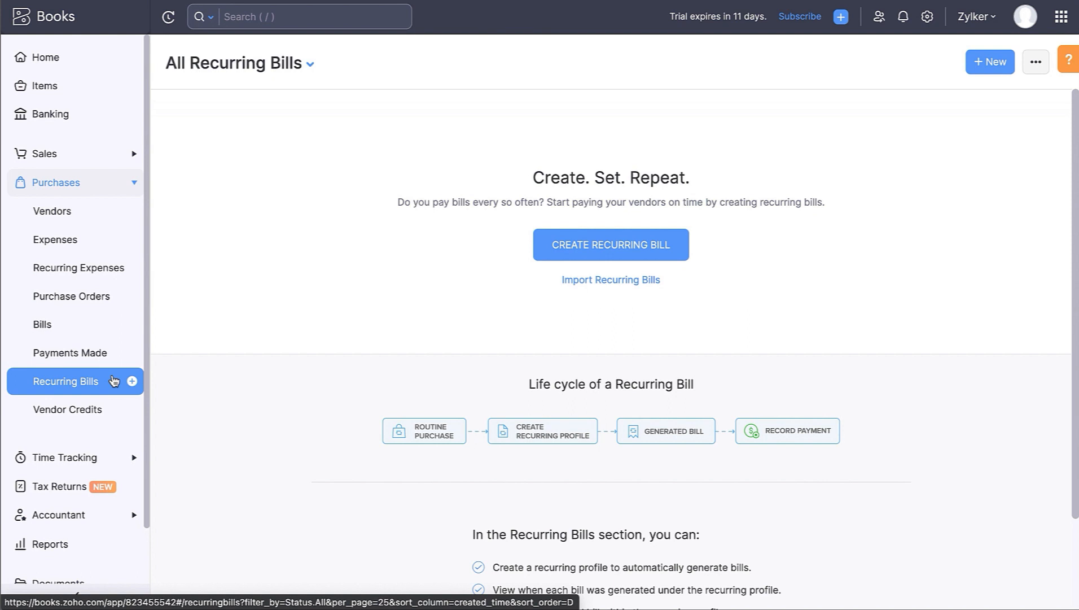
pyautogui.click(115, 415)
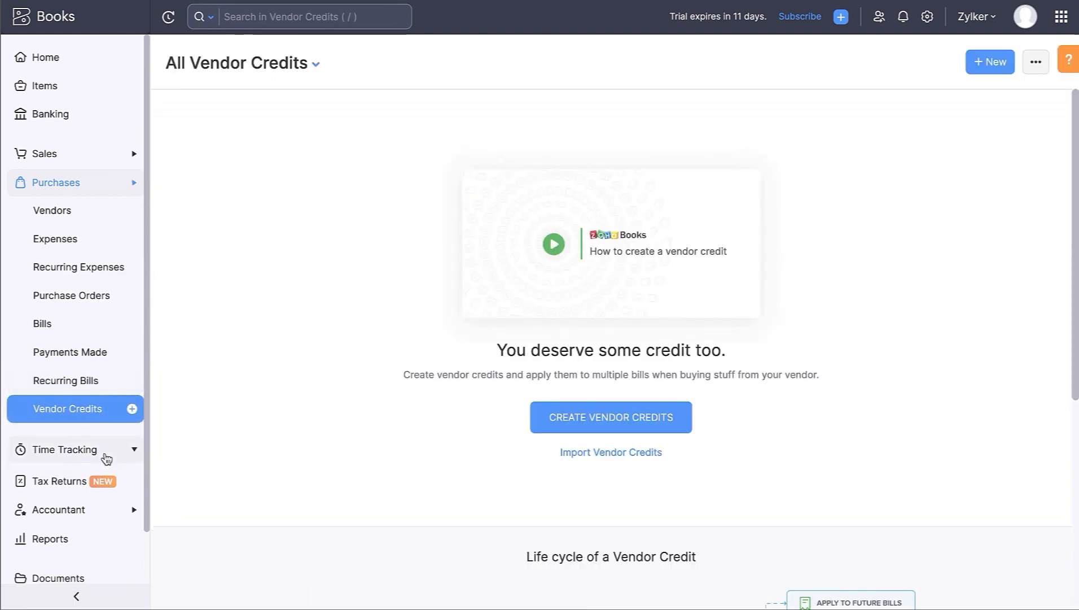
pyautogui.click(108, 457)
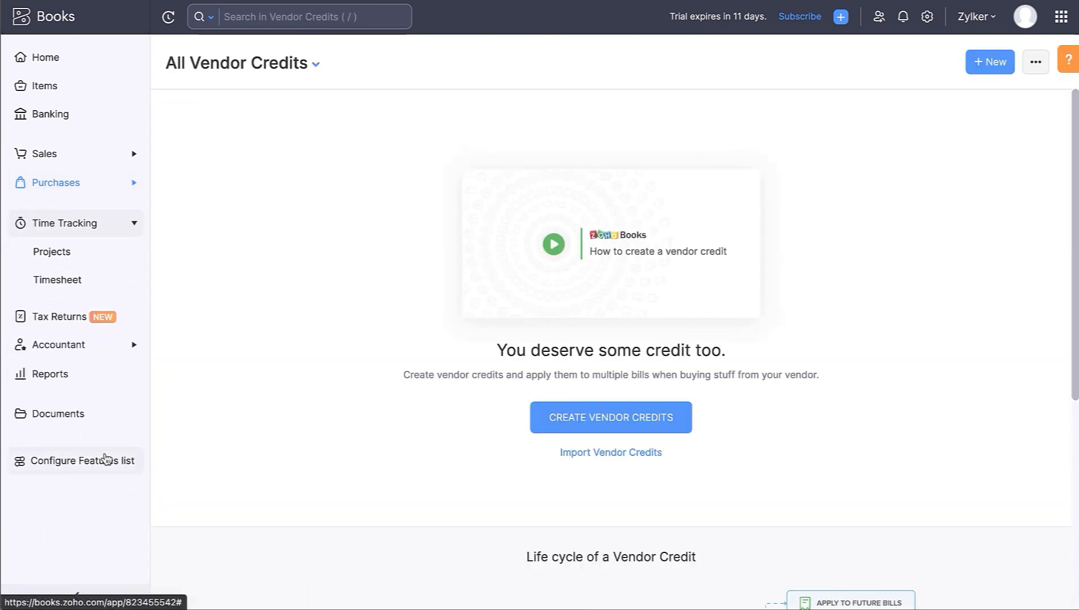
# - View the Projects and Timesheets pages, then the Tax Returns page
pyautogui.click(92, 260)
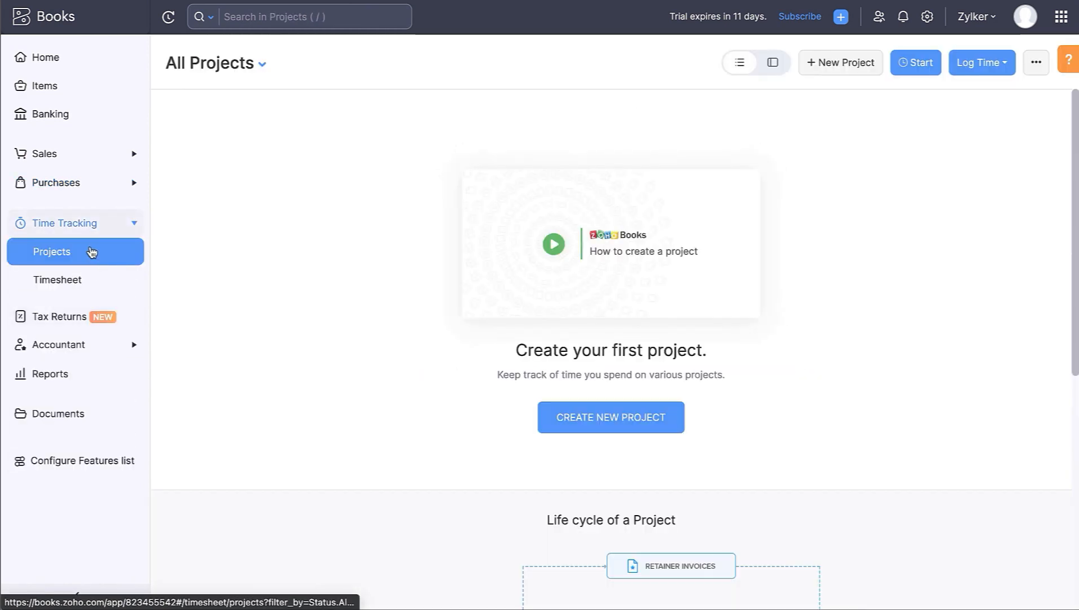
pyautogui.click(92, 280)
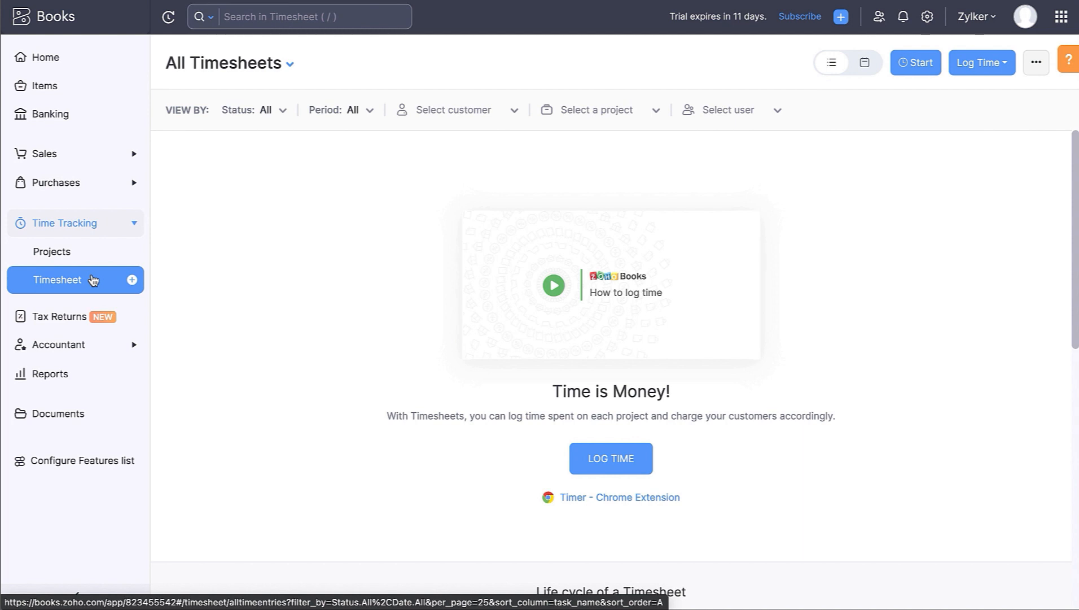
pyautogui.click(93, 321)
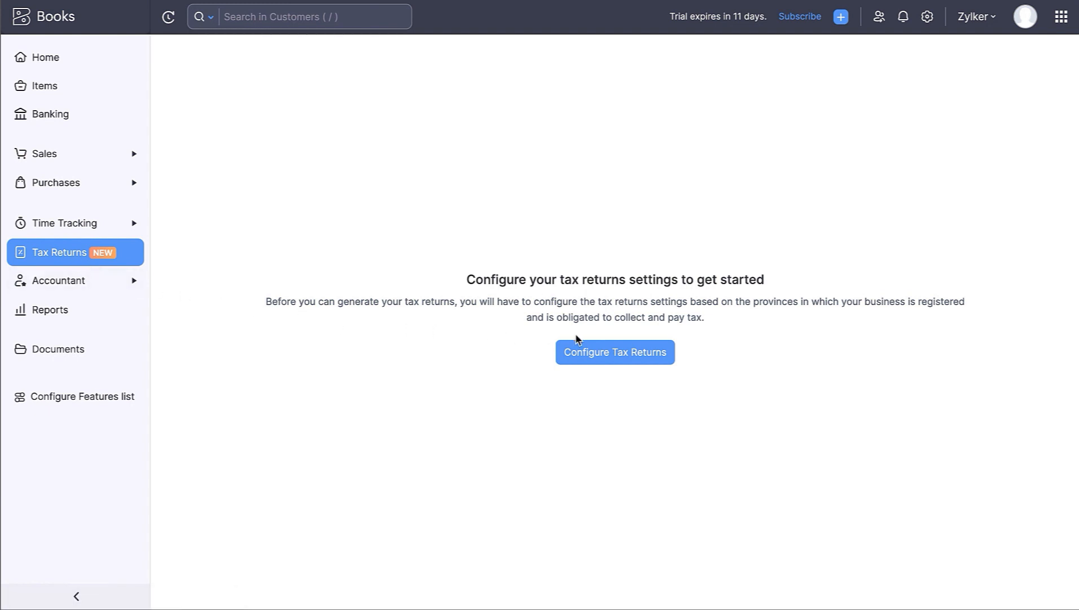
# - Review the GST/HST and provincial tax returns settings, then open Accountant > Manual Journals
pyautogui.click(588, 350)
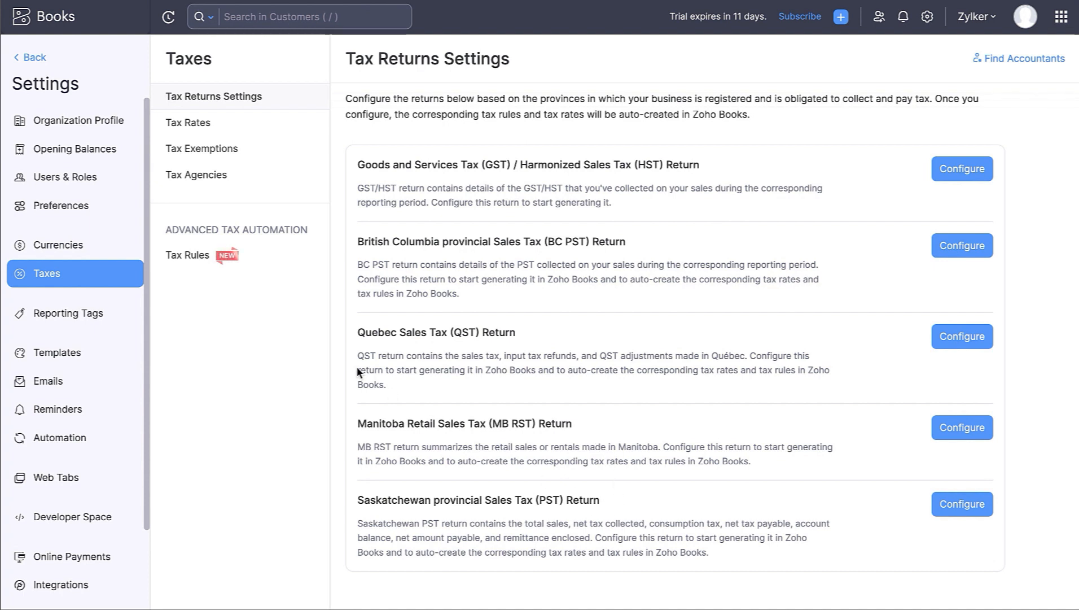
pyautogui.click(44, 57)
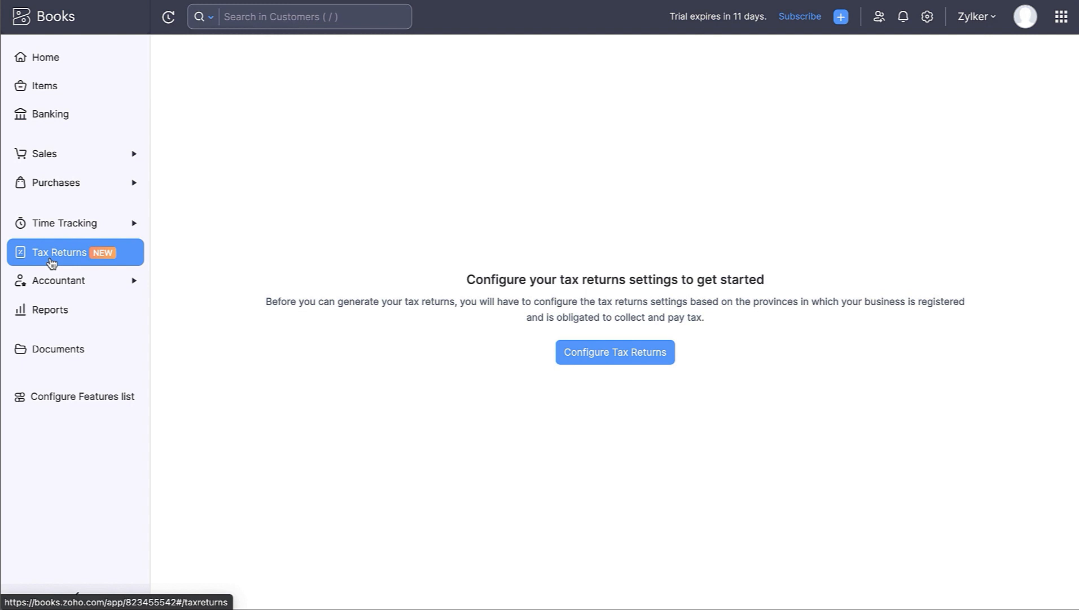
pyautogui.click(56, 285)
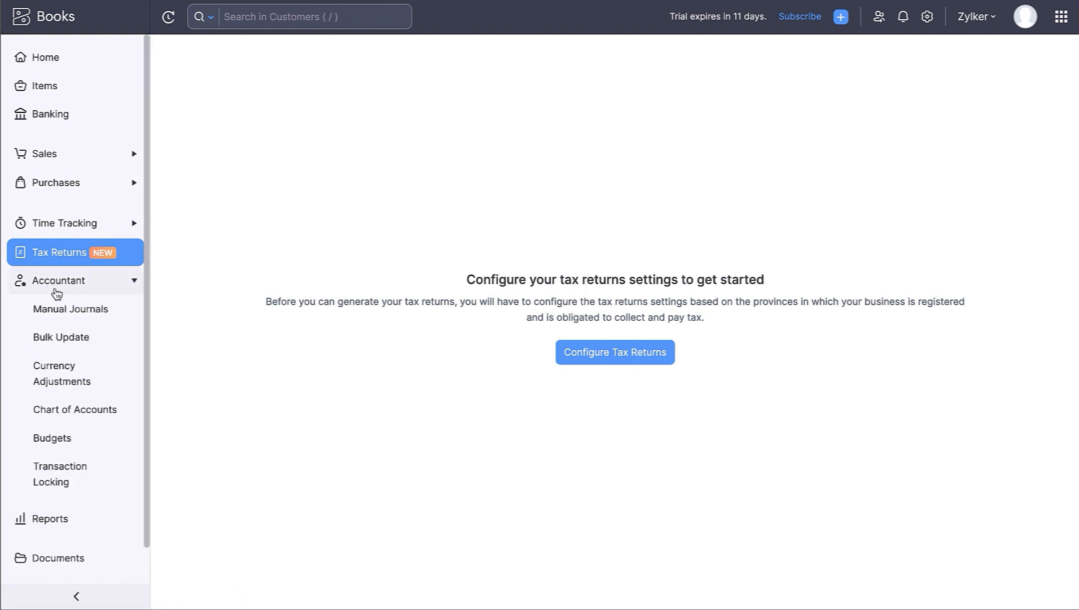
pyautogui.click(62, 310)
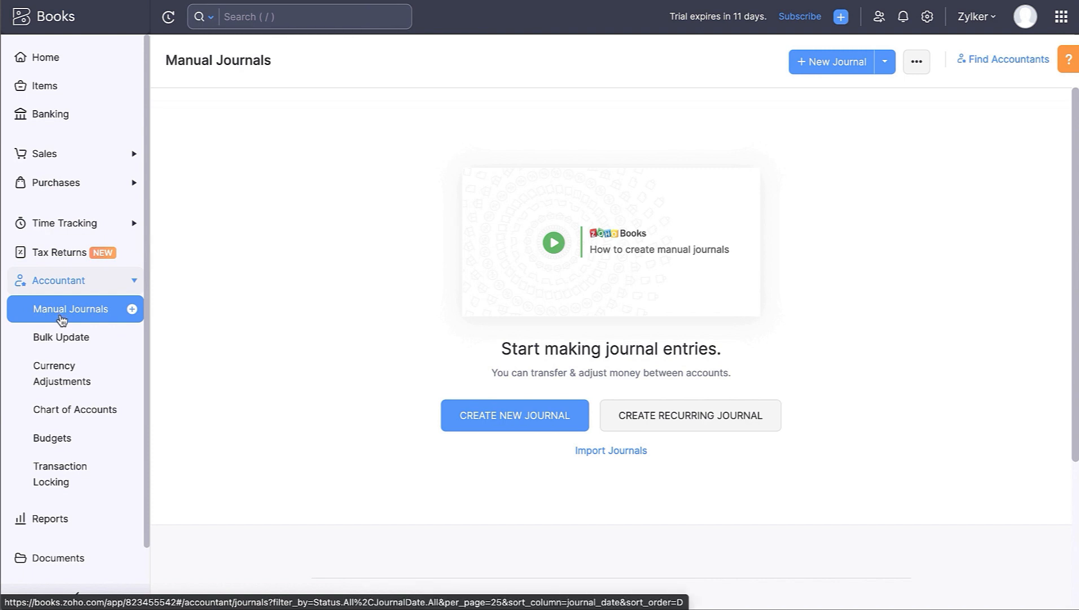
# - Browse Base Currency Adjustments, Chart of Accounts and Budgets, then the Reports list
pyautogui.click(99, 379)
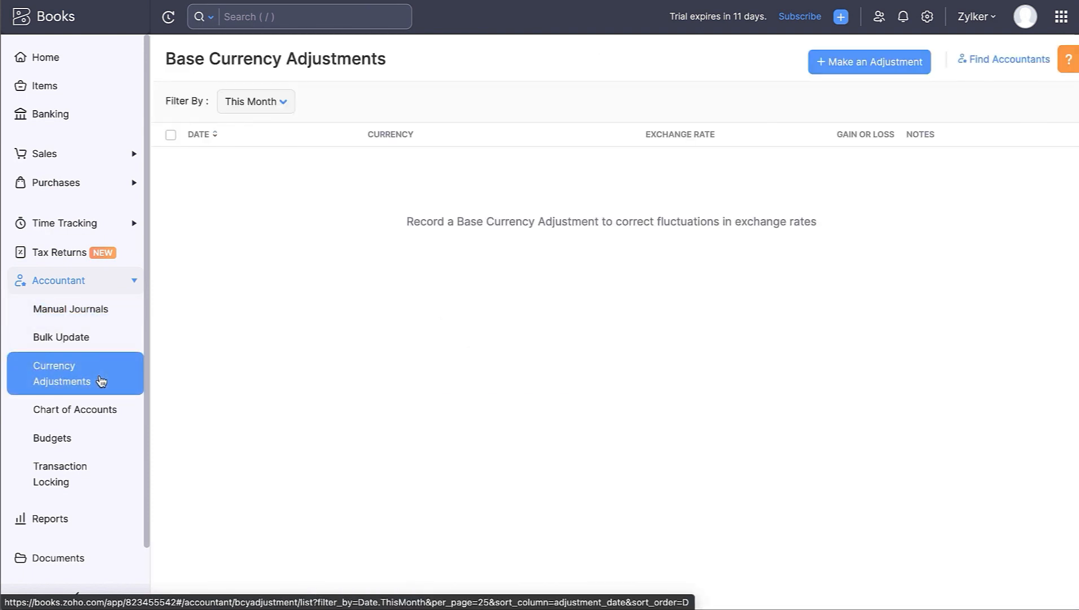
pyautogui.click(103, 420)
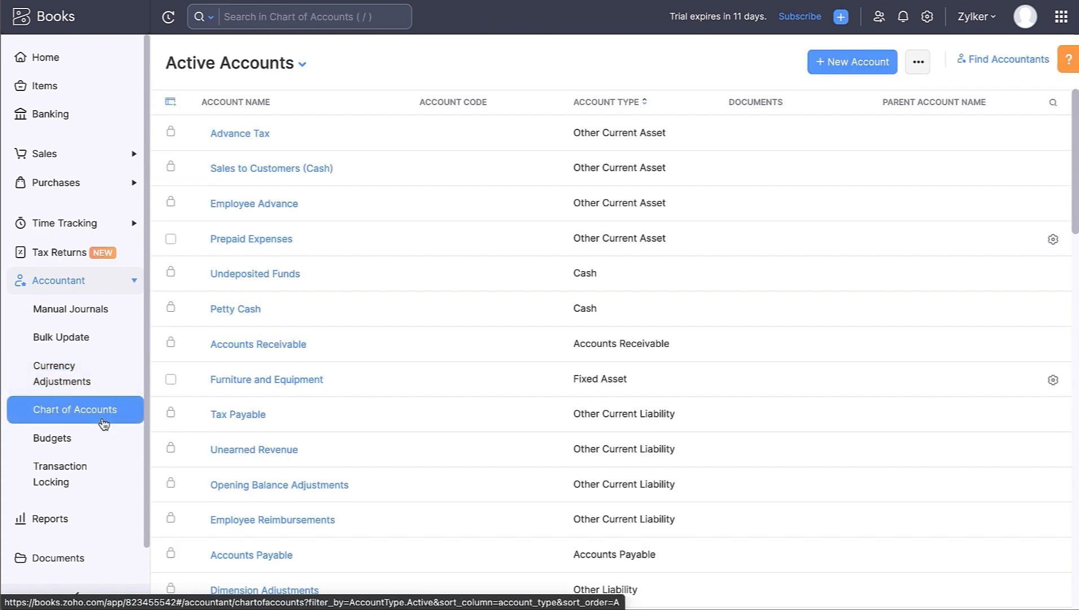
pyautogui.click(93, 439)
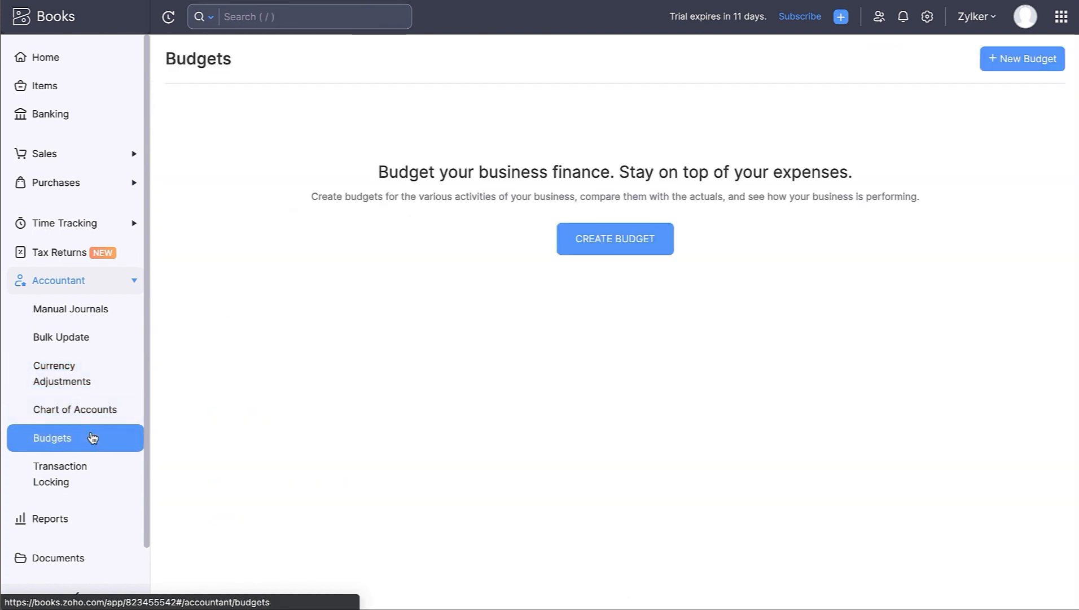
pyautogui.scroll(-2, 92, 438)
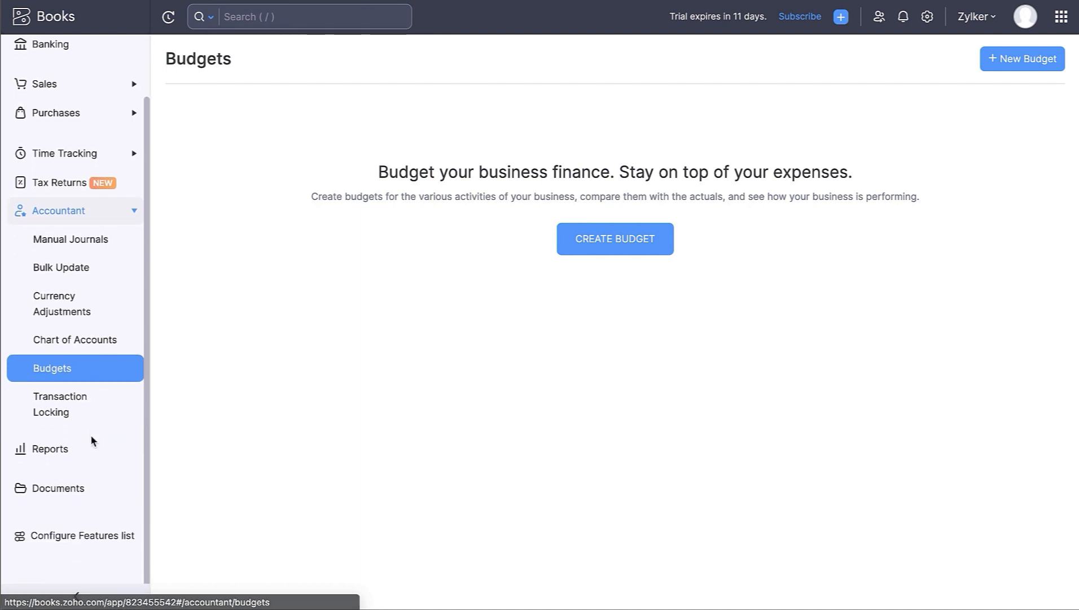
pyautogui.click(87, 448)
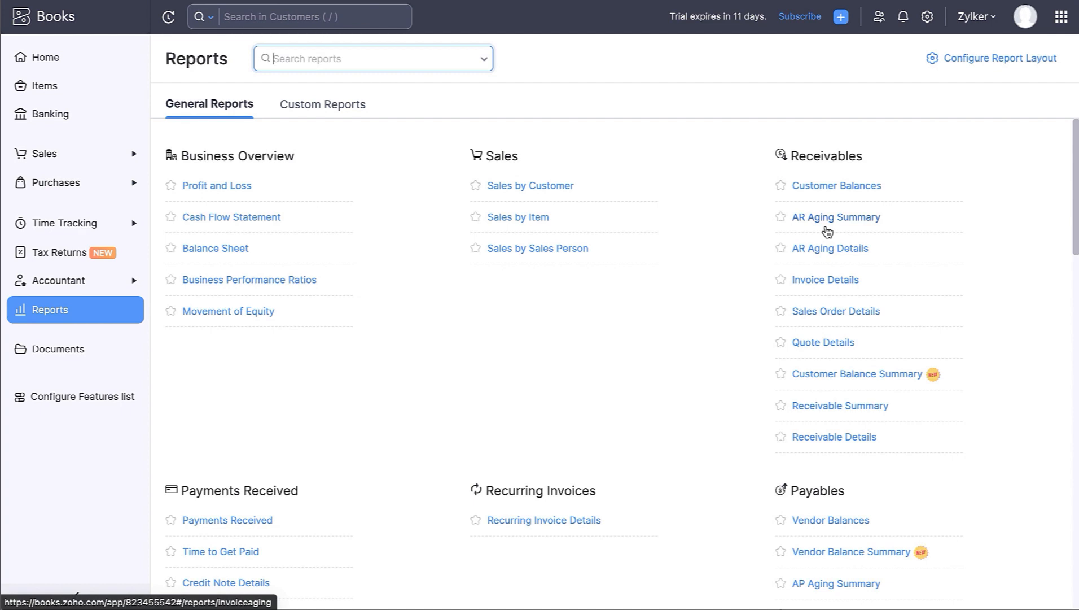
# - Open this month's Cash Flow Statement, check its Export As formats, and close it
pyautogui.scroll(-10, 828, 232)
pyautogui.scroll(-7, 827, 232)
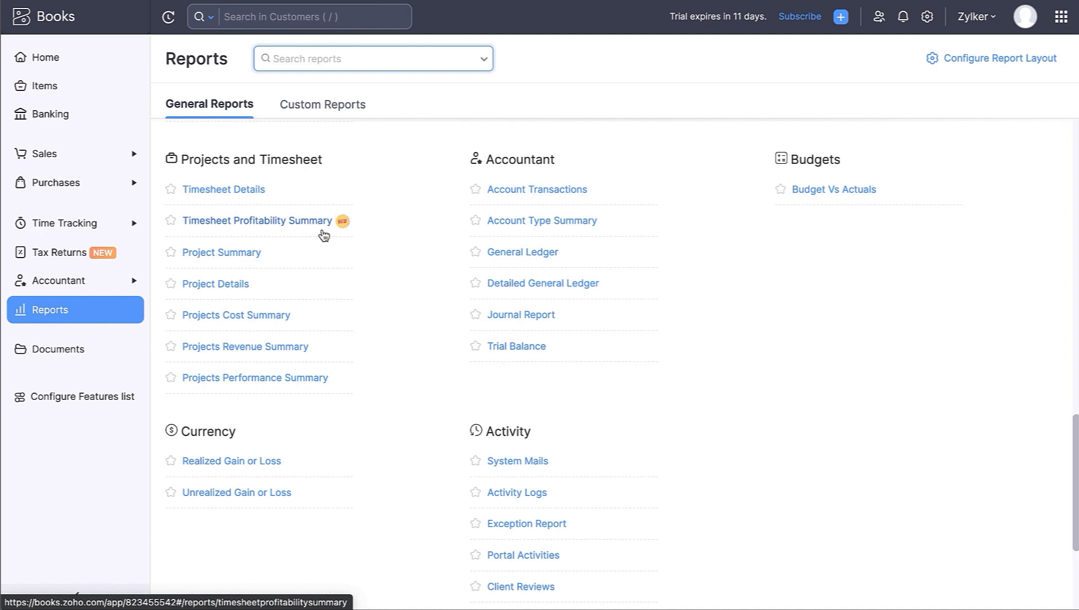
pyautogui.scroll(7, 324, 235)
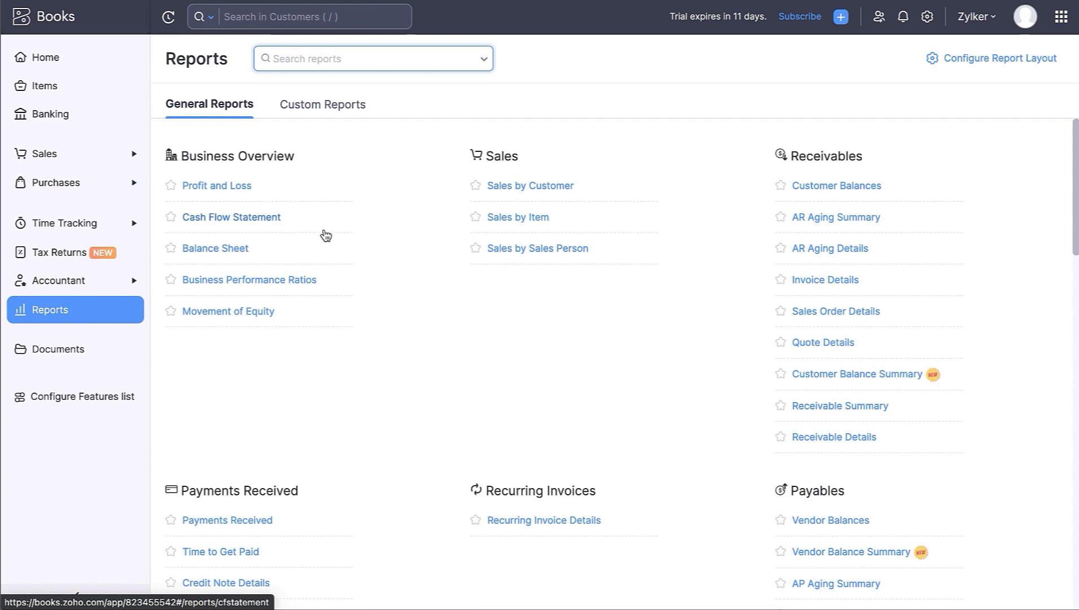
pyautogui.scroll(-7, 615, 173)
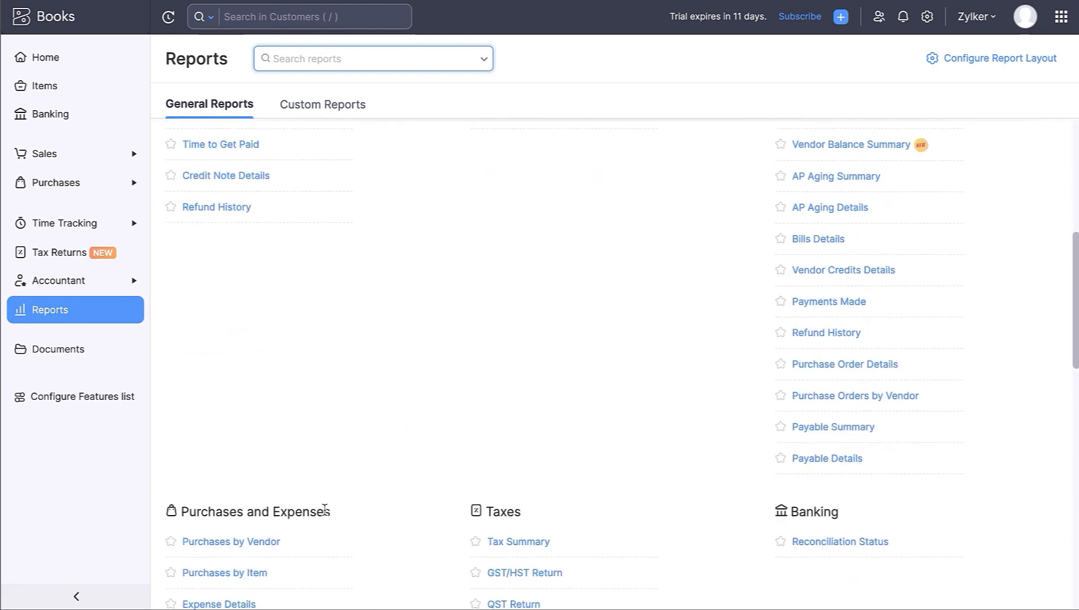
pyautogui.scroll(-10, 326, 511)
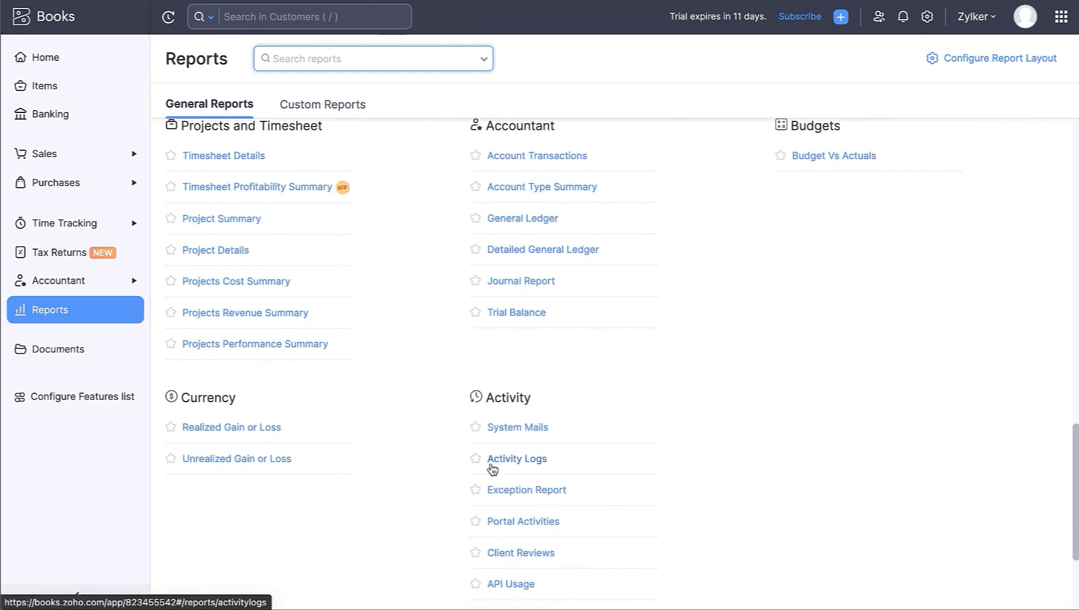
pyautogui.scroll(17, 447, 471)
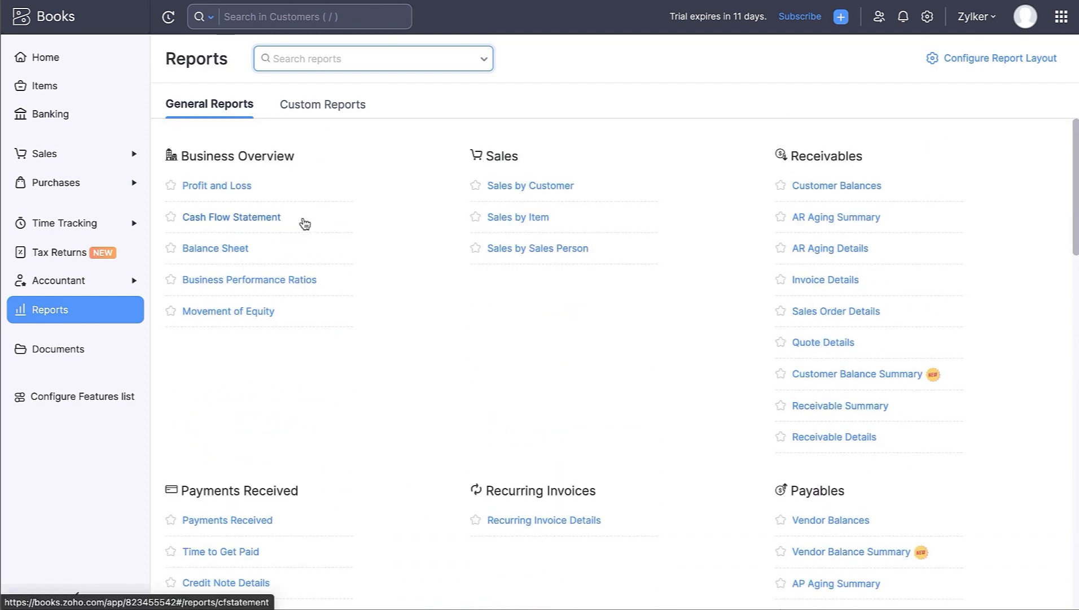
pyautogui.click(249, 219)
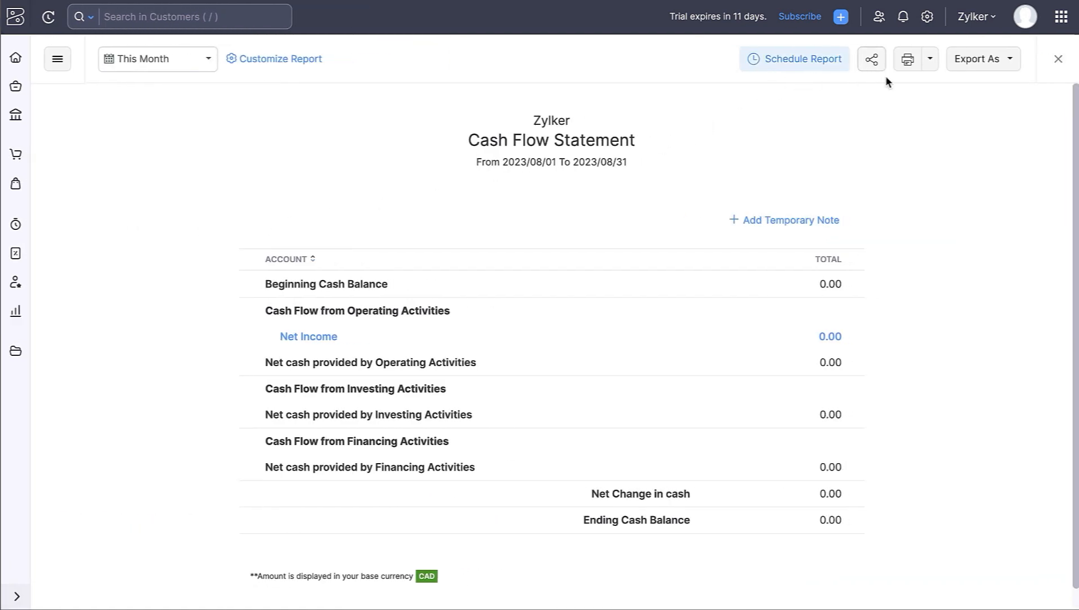
pyautogui.click(986, 68)
pyautogui.click(988, 69)
pyautogui.click(1058, 59)
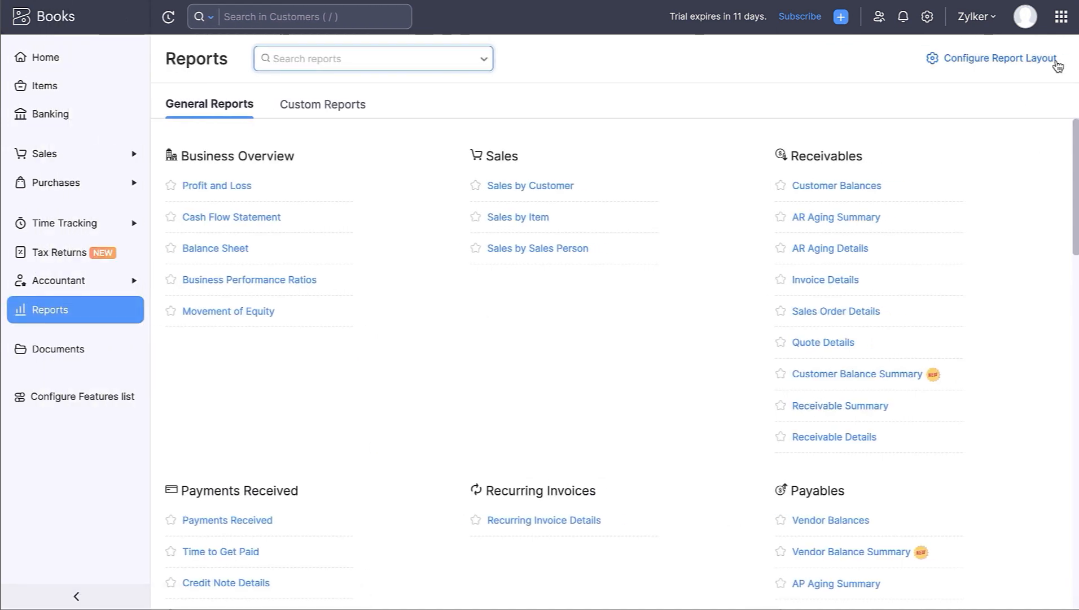
# - Open the Tax Summary report, confirm no August 2023 transactions, and close it
pyautogui.scroll(-3, 1045, 328)
pyautogui.scroll(-7, 1045, 327)
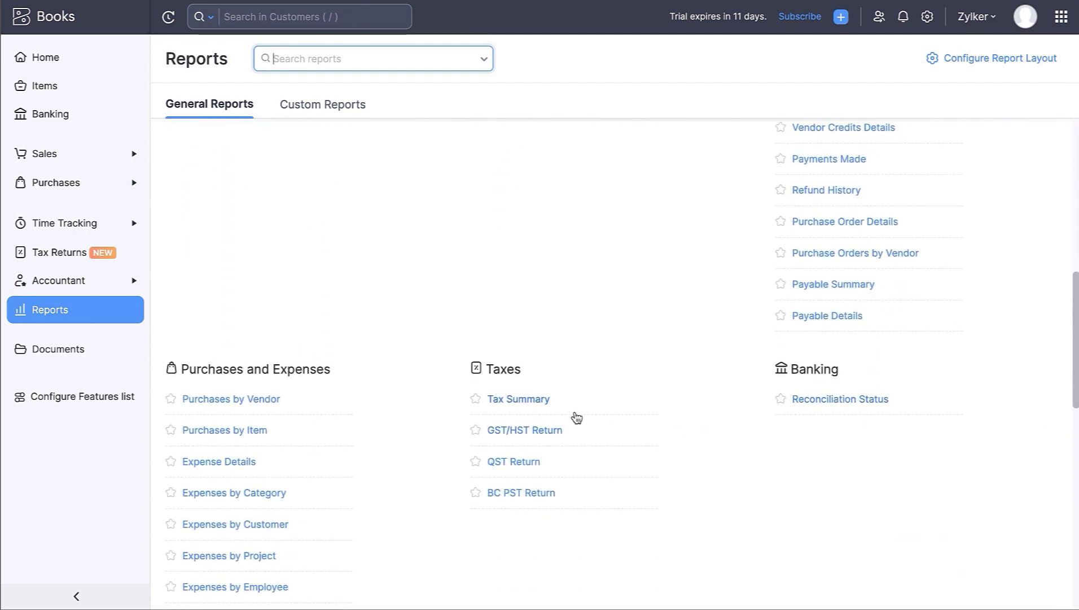
pyautogui.click(544, 402)
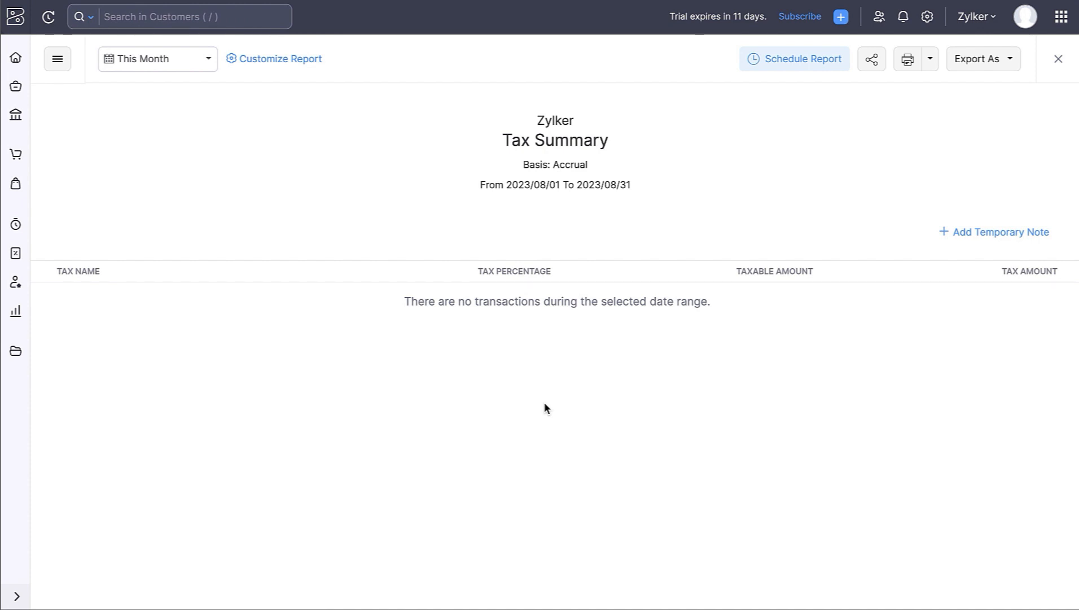
pyautogui.click(1059, 60)
# - Browse All Documents, the Files inbox and the Bank Statements inbox, then go back to the main sidebar
pyautogui.click(75, 322)
pyautogui.click(89, 140)
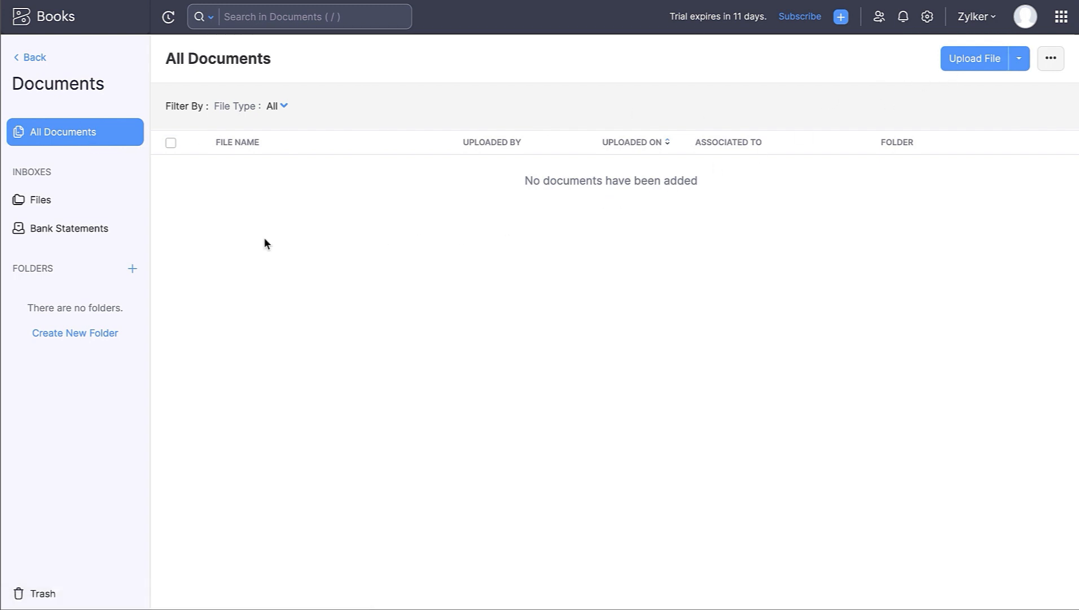
pyautogui.click(114, 202)
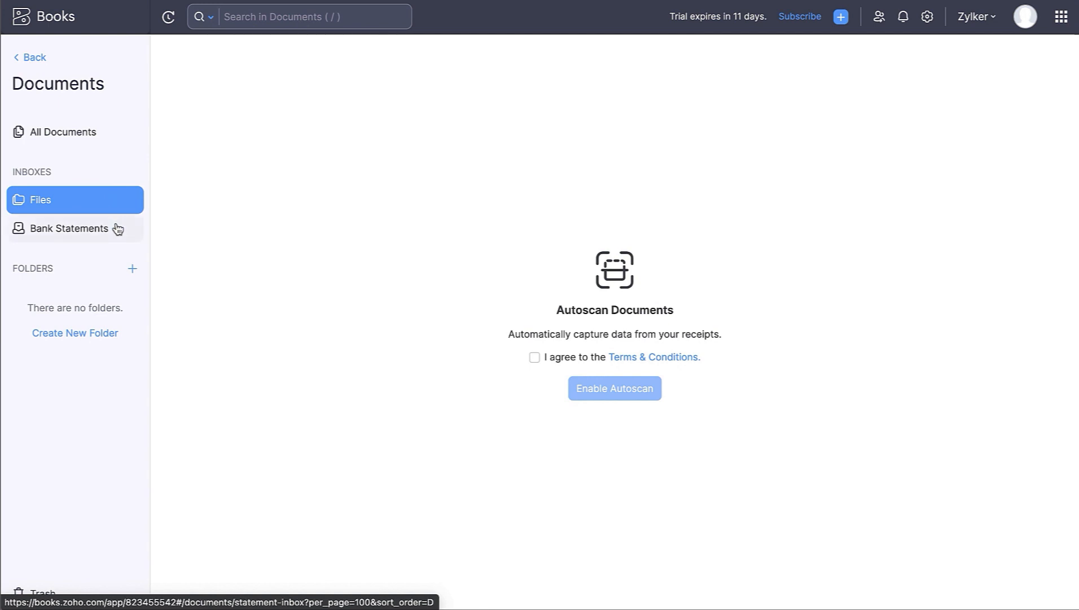
pyautogui.click(116, 228)
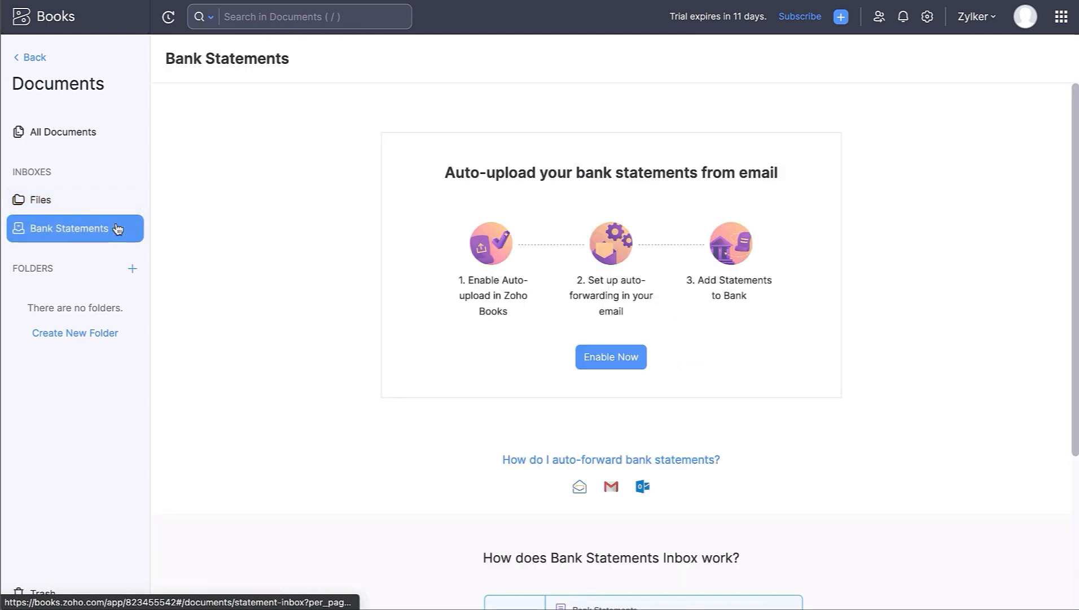
pyautogui.click(27, 59)
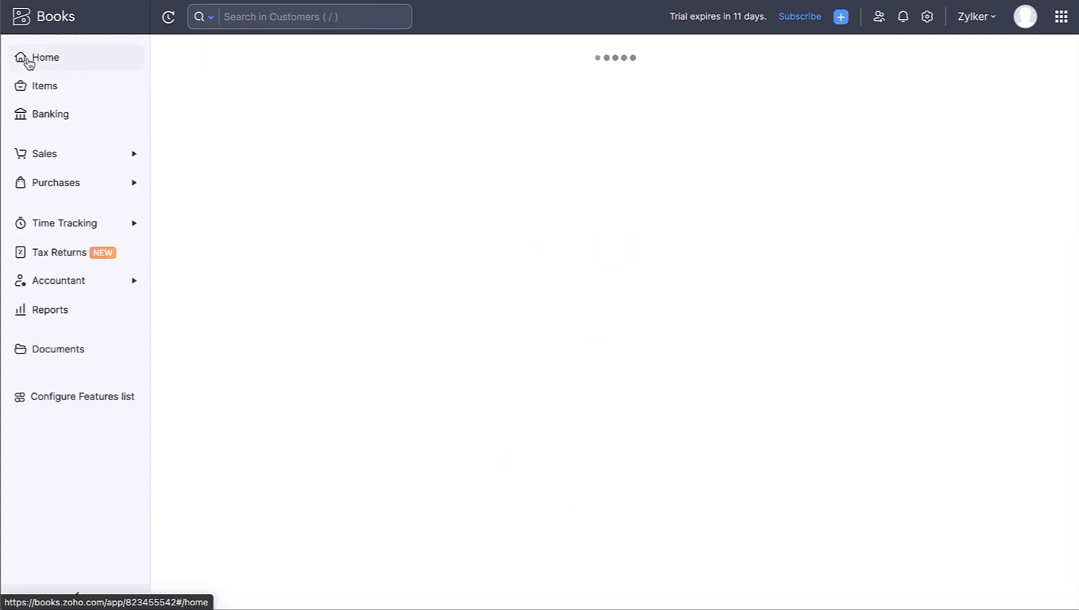
# - Enable Inventory with a 2023/08/09 start date, save the features, and return Home
pyautogui.click(49, 397)
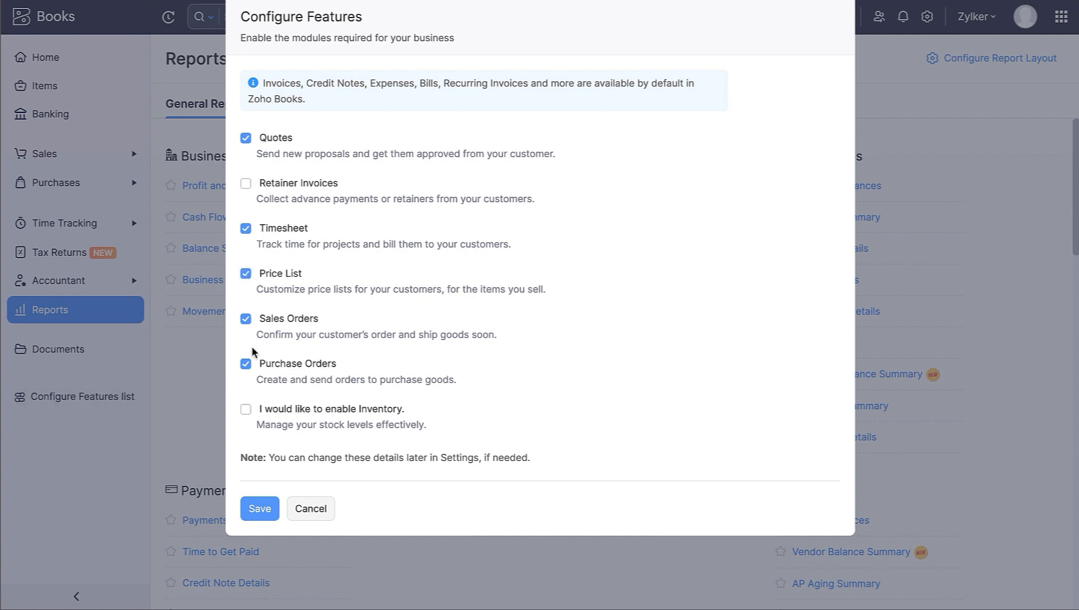
pyautogui.click(245, 409)
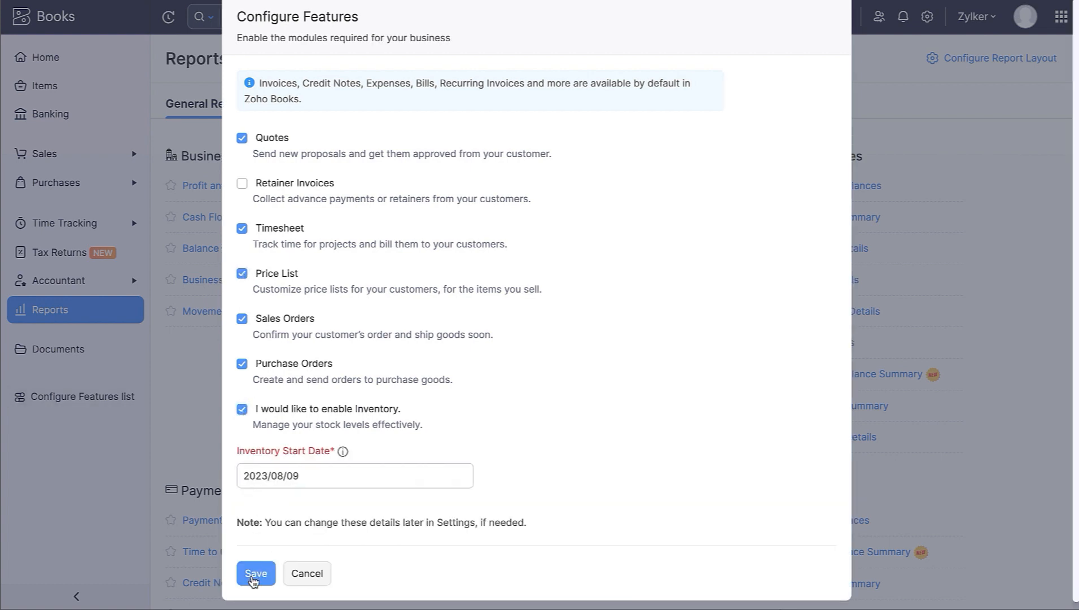
pyautogui.click(255, 573)
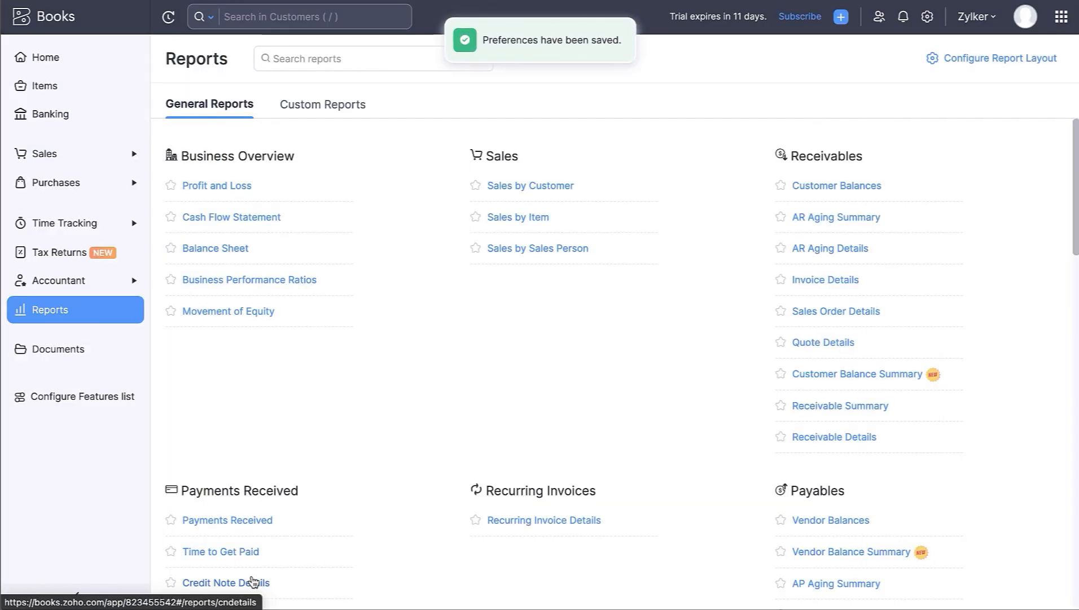
pyautogui.click(50, 68)
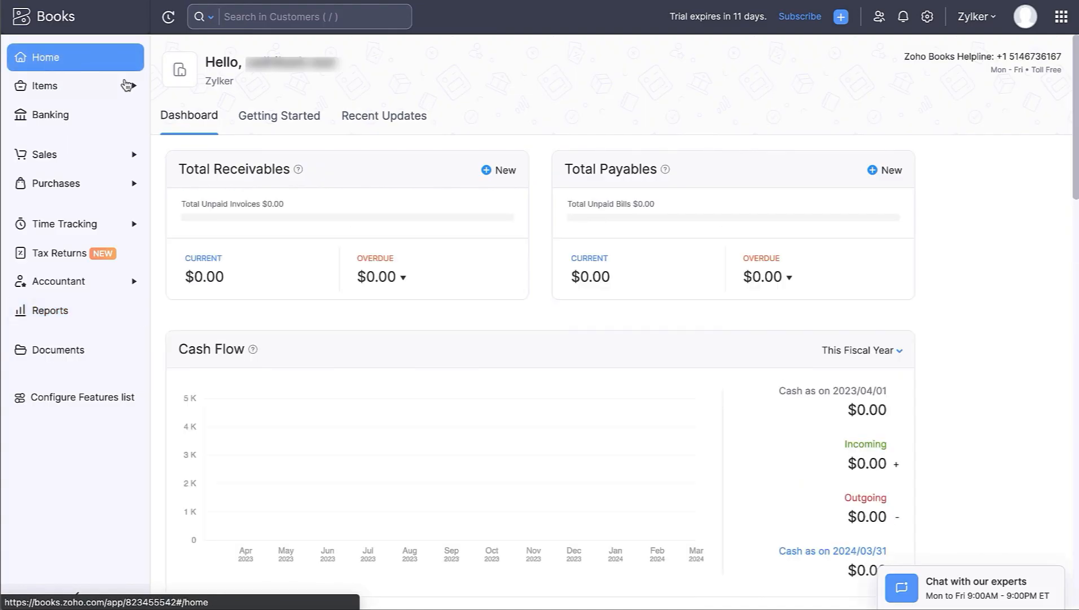
pyautogui.click(937, 22)
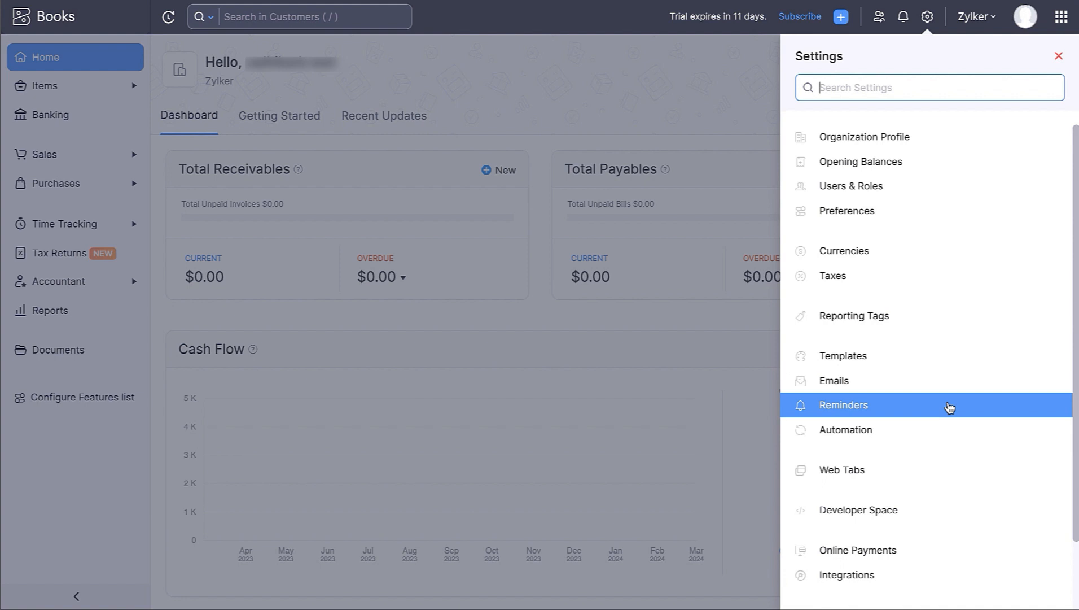
pyautogui.scroll(-2, 965, 576)
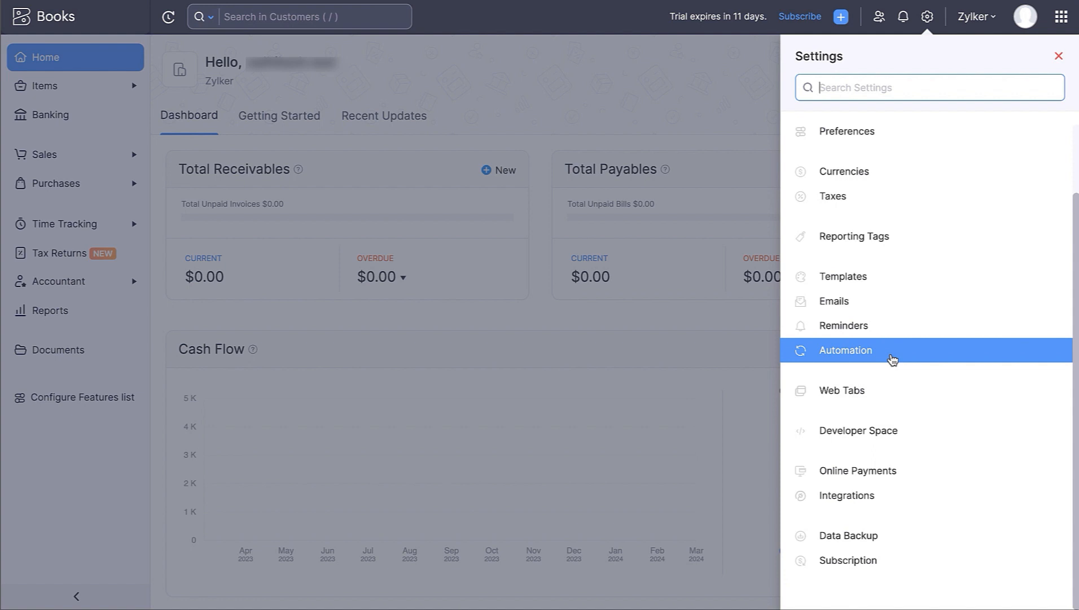
pyautogui.scroll(2, 893, 359)
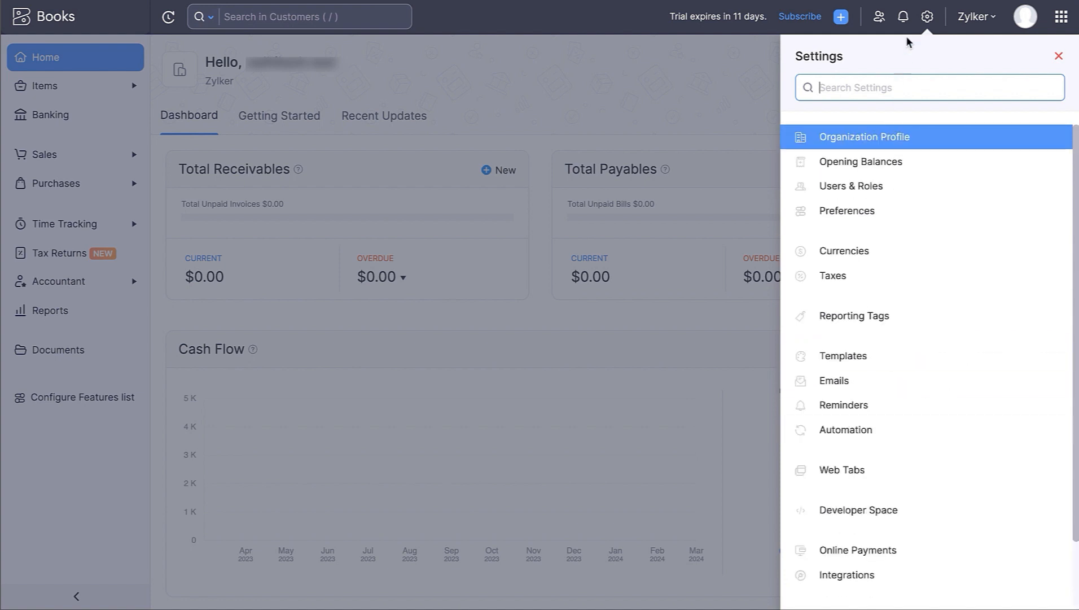
pyautogui.click(926, 18)
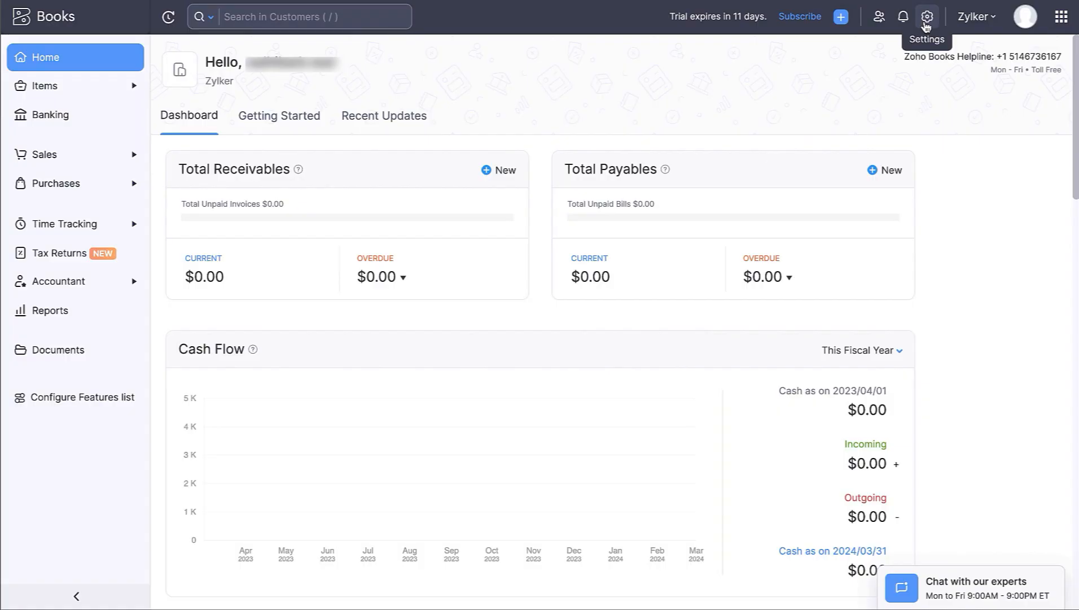
# - In Organization Profile, add a separate payment address and review the fiscal year and date format fields
pyautogui.click(928, 17)
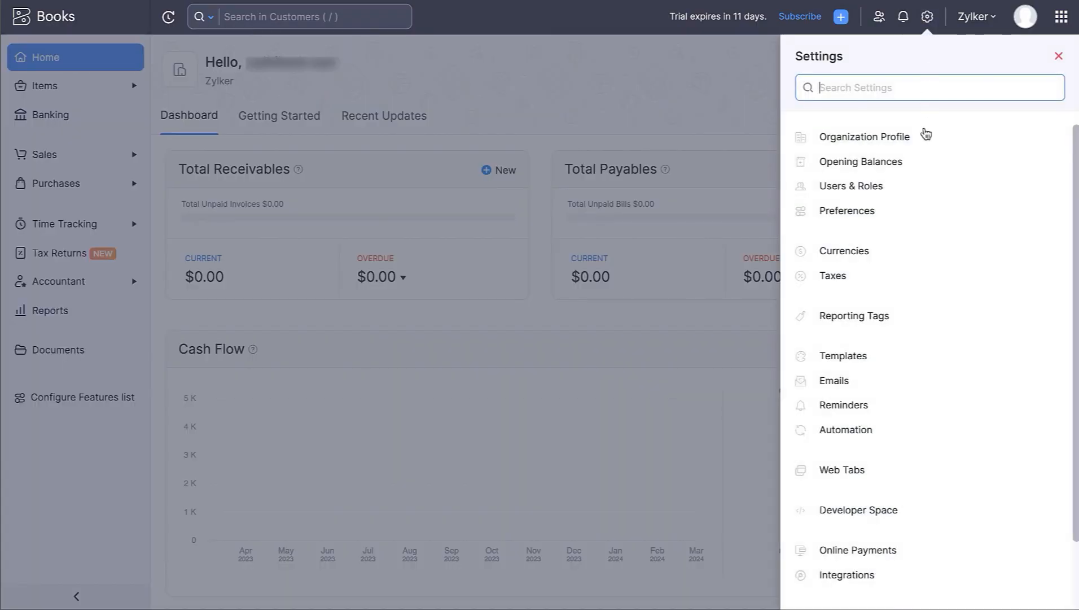
pyautogui.click(924, 144)
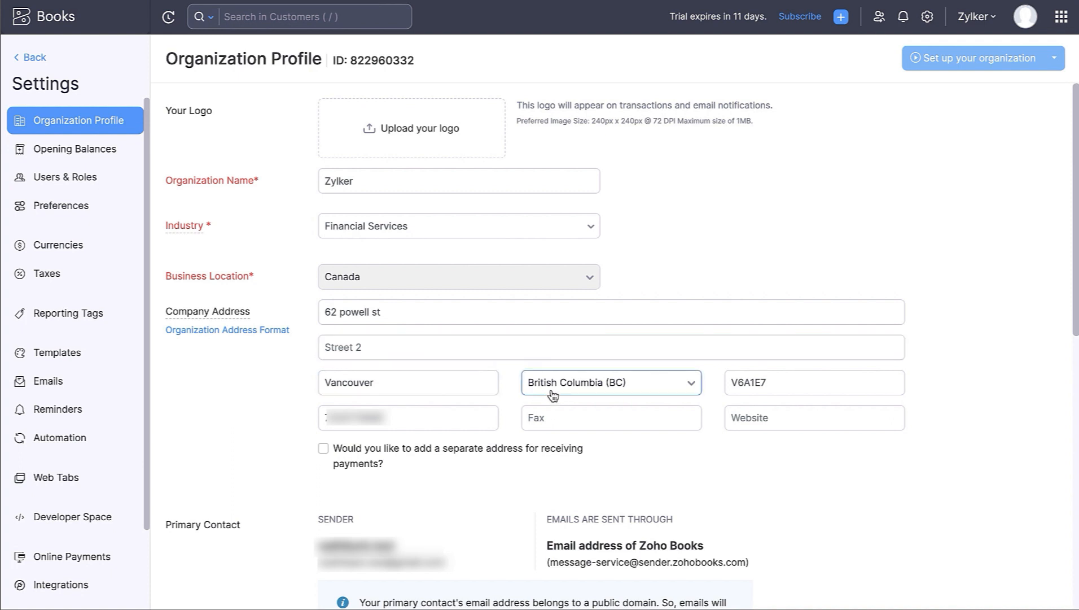
pyautogui.click(324, 449)
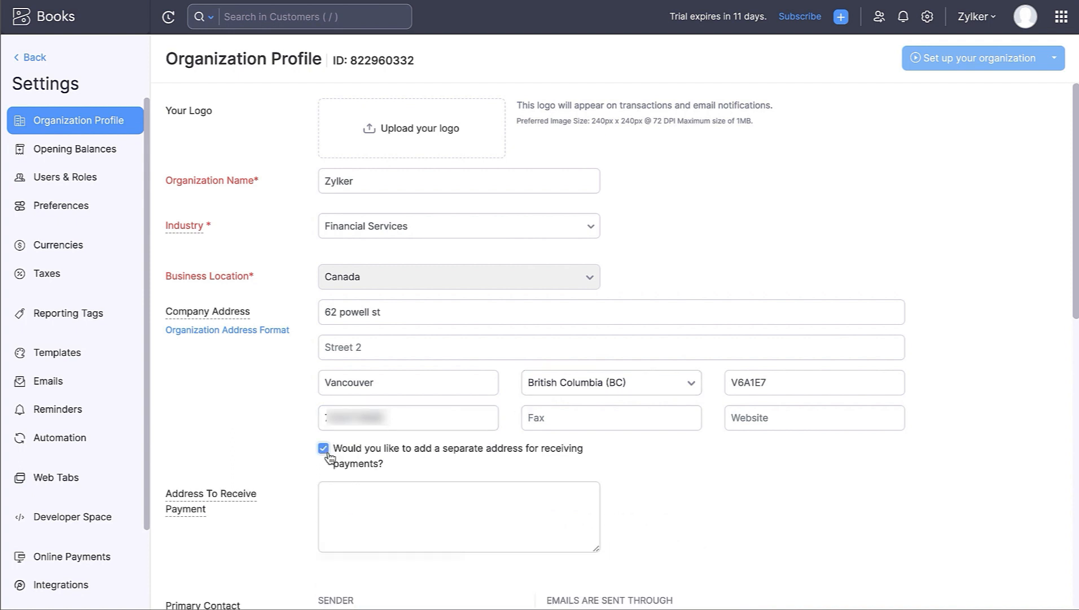
pyautogui.click(337, 505)
pyautogui.scroll(-3, 337, 505)
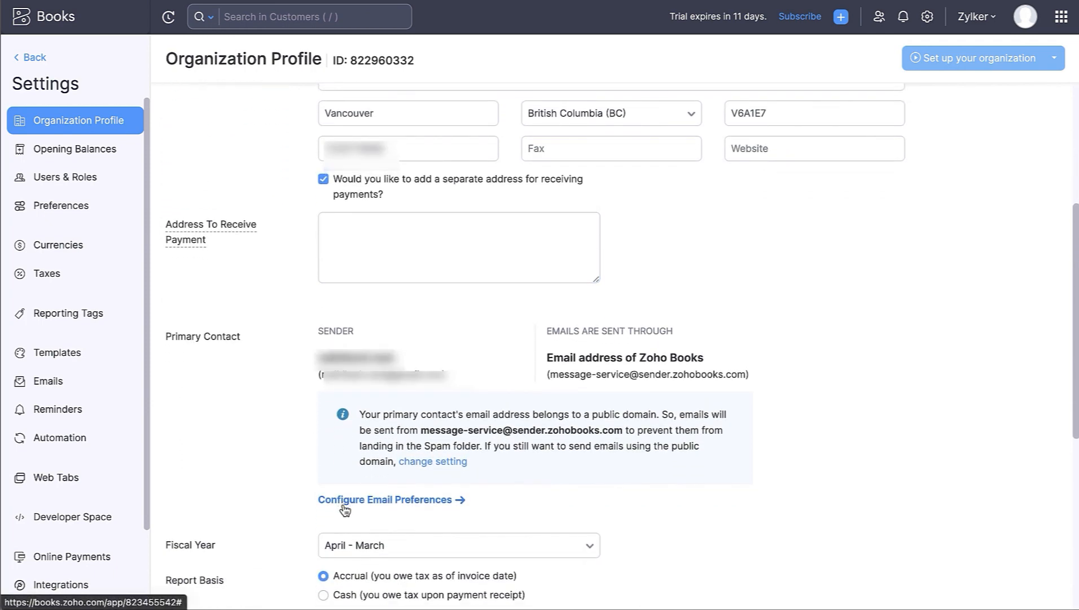
pyautogui.scroll(-5, 344, 508)
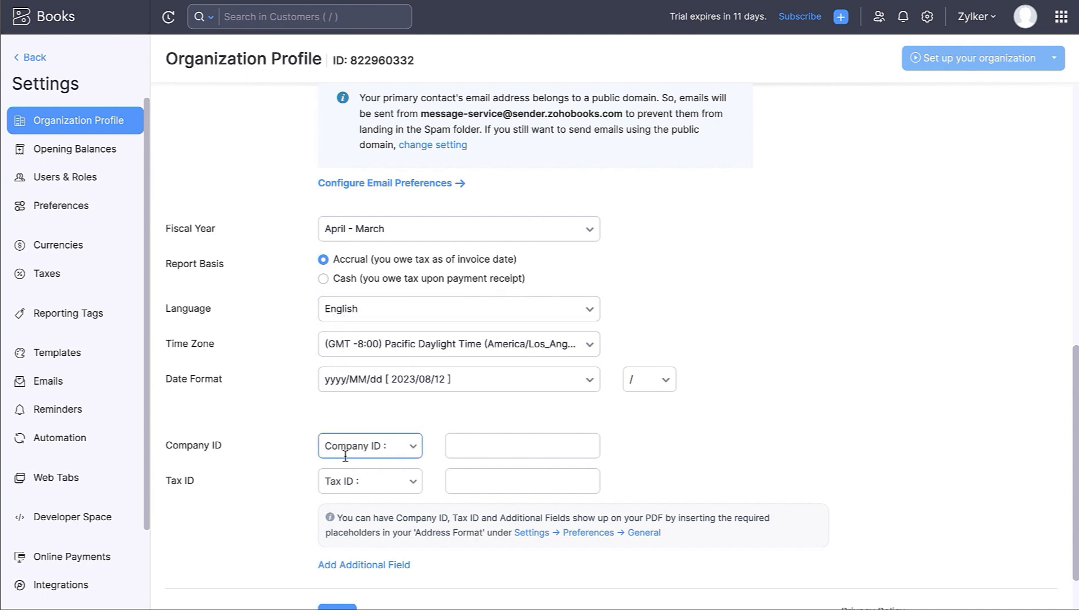
pyautogui.scroll(-2, 347, 483)
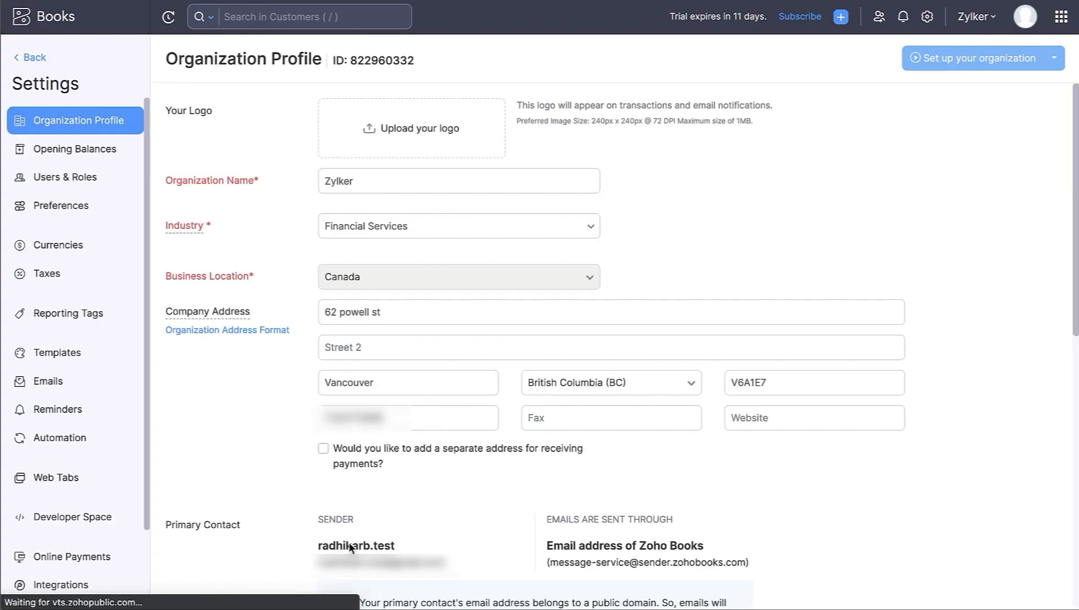
pyautogui.click(927, 16)
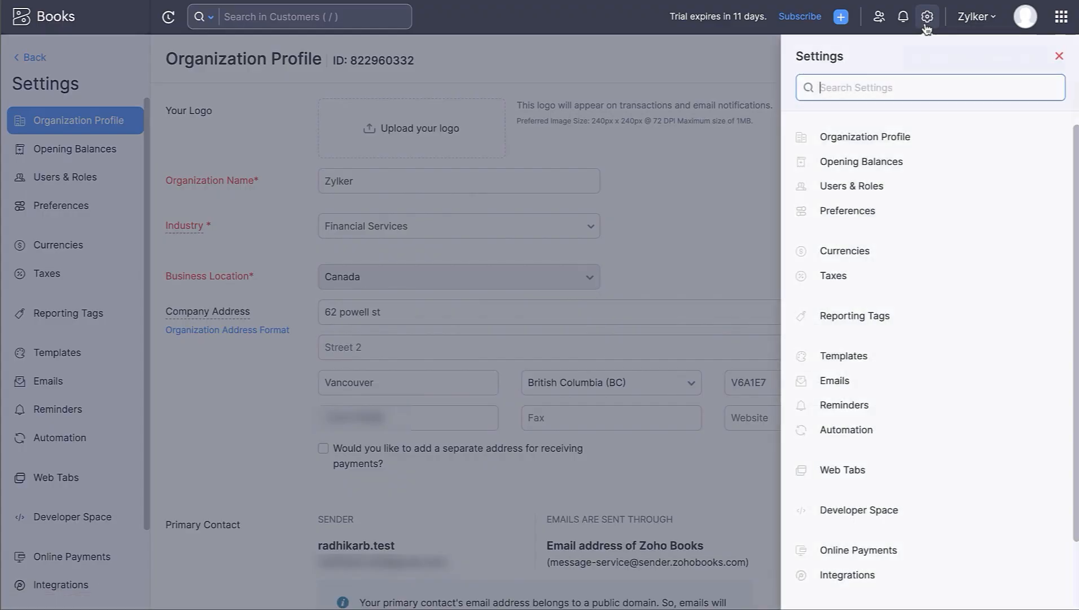
# - Open the Taxes settings to list the GST/HST and provincial tax returns
pyautogui.click(917, 274)
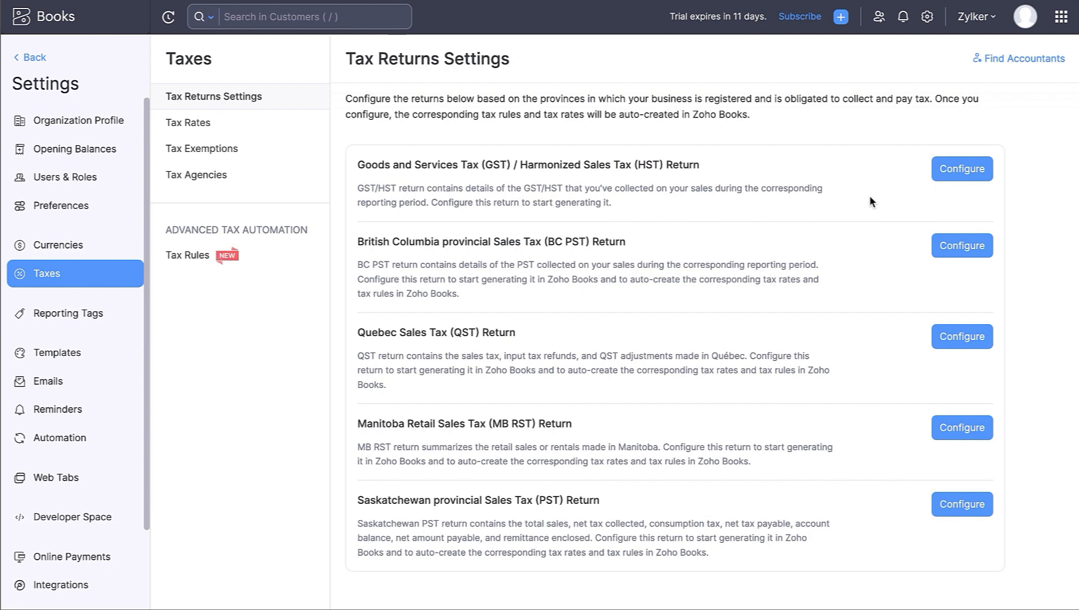
# - Configure the GST/HST return: Monthly, January–December fiscal year, first return August 1, 2023
pyautogui.click(956, 171)
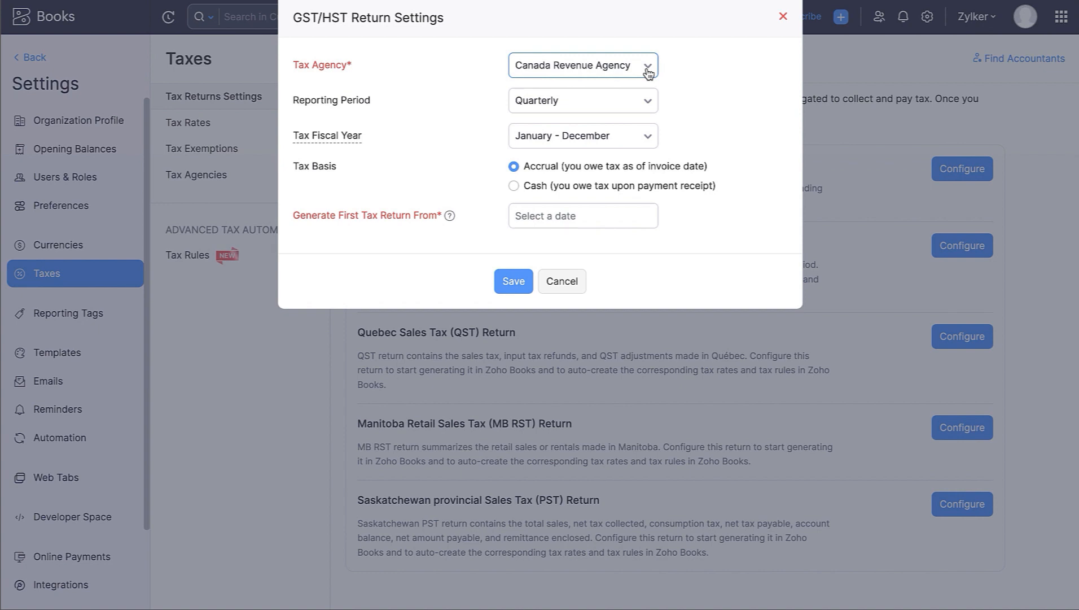
pyautogui.click(634, 106)
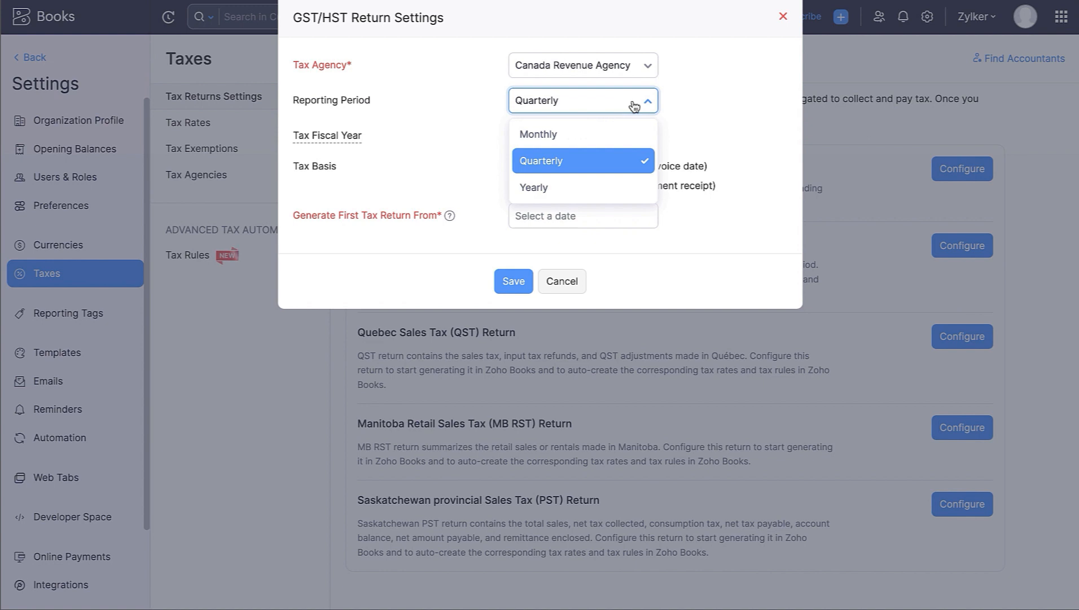
pyautogui.click(631, 131)
pyautogui.click(631, 133)
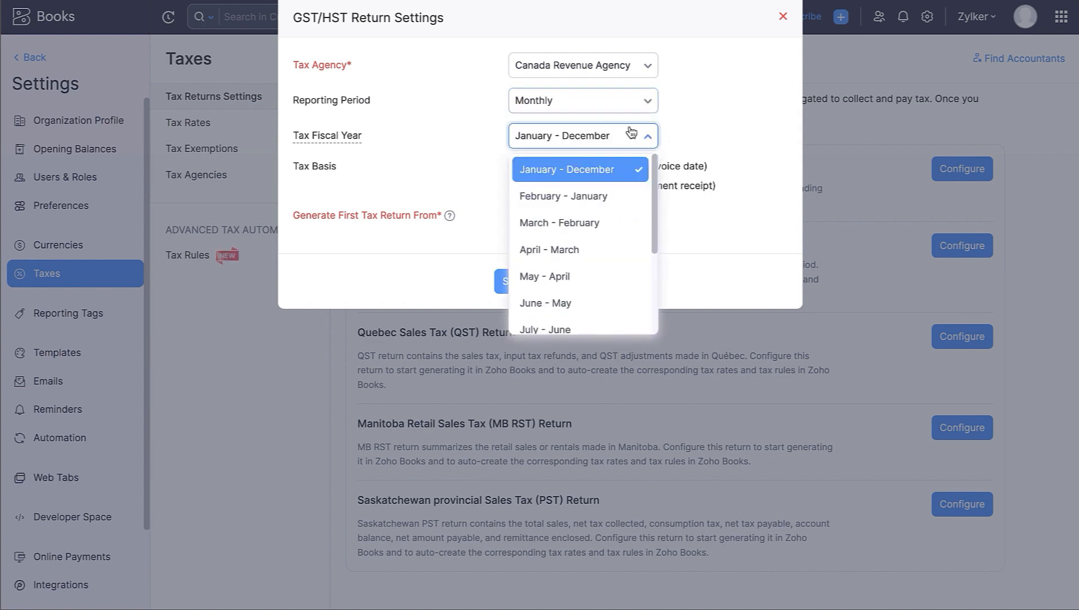
pyautogui.click(631, 135)
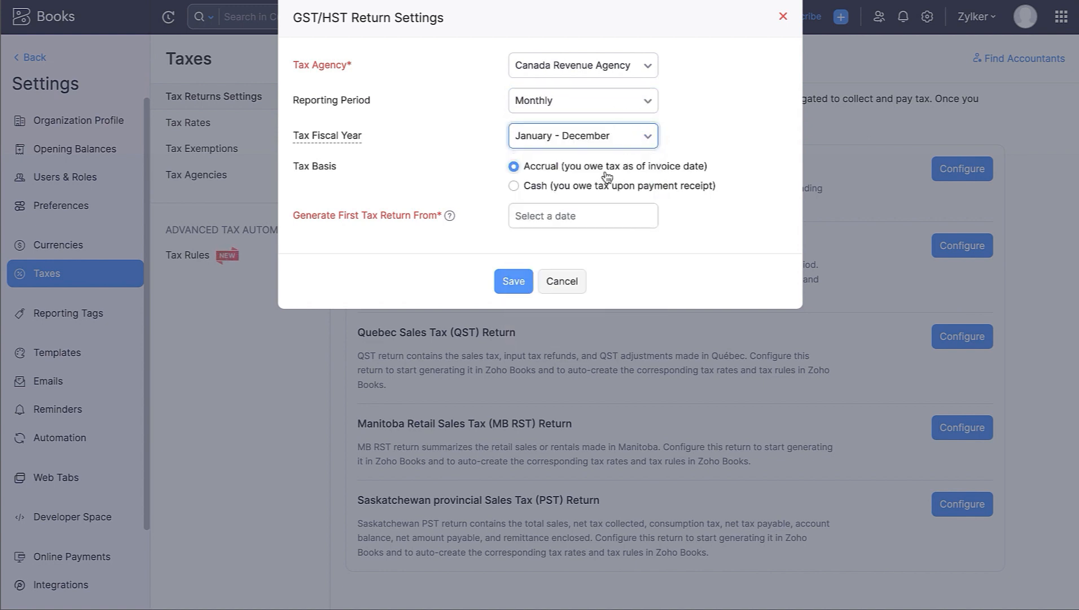
pyautogui.click(571, 212)
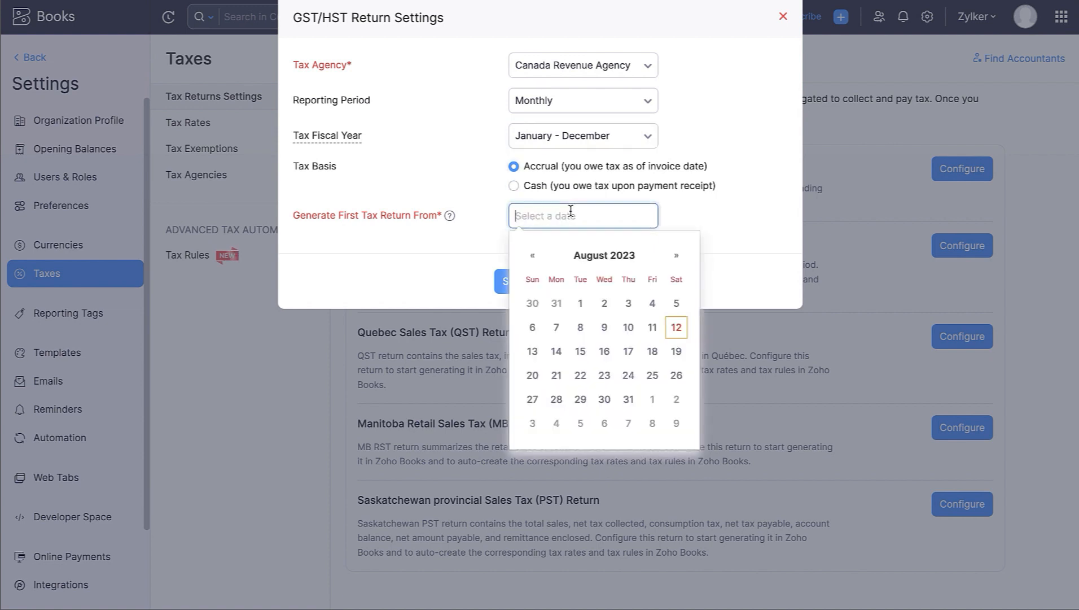
pyautogui.click(581, 303)
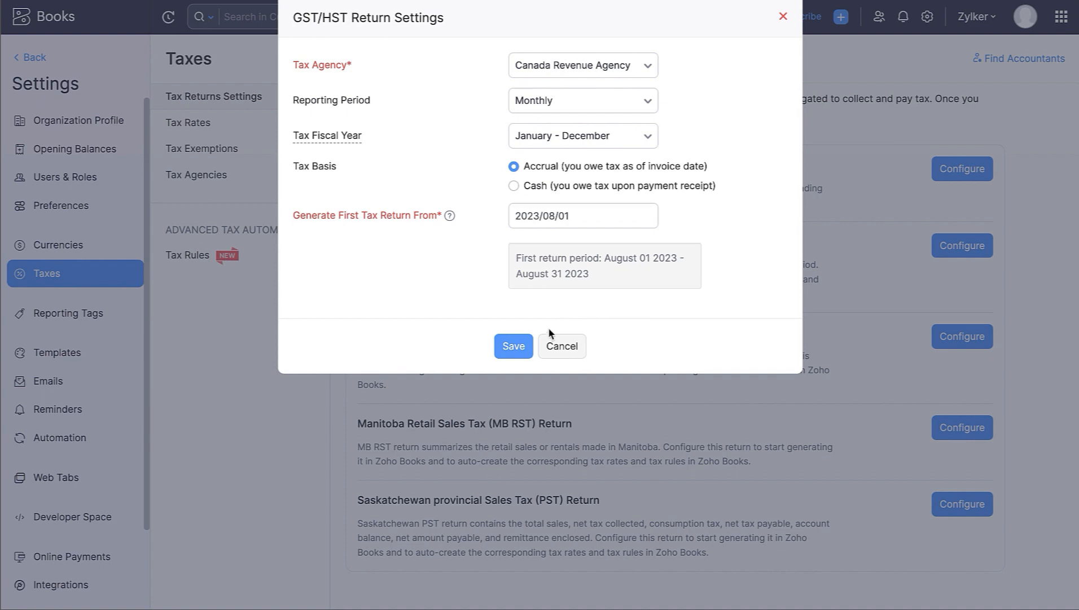
pyautogui.click(521, 344)
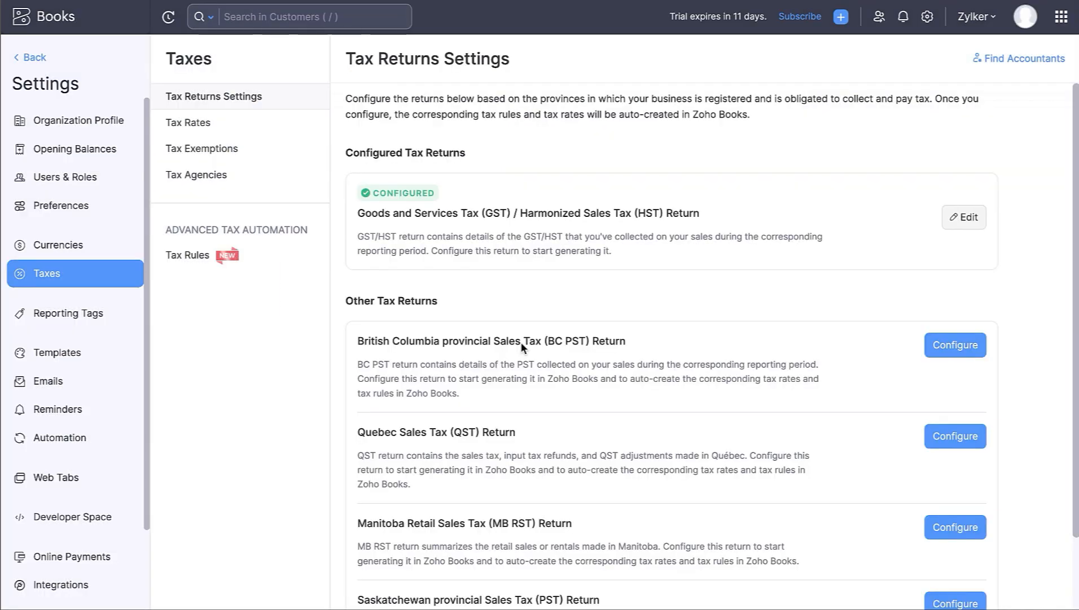
# - Configure the Quebec QST return as Monthly, with the first return starting 2023/08/01
pyautogui.click(937, 434)
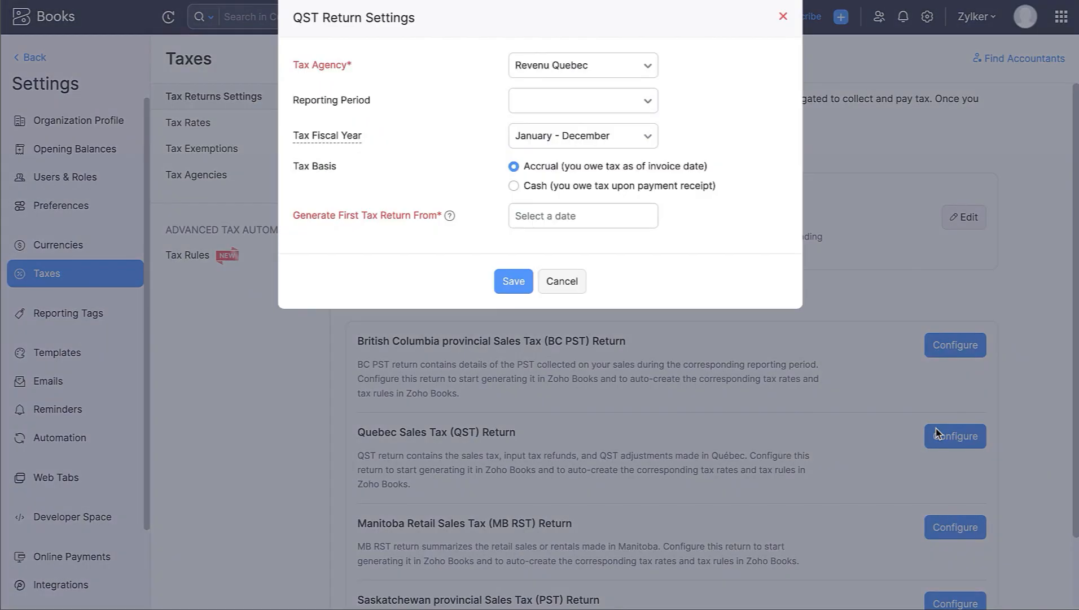
pyautogui.click(614, 108)
pyautogui.click(615, 137)
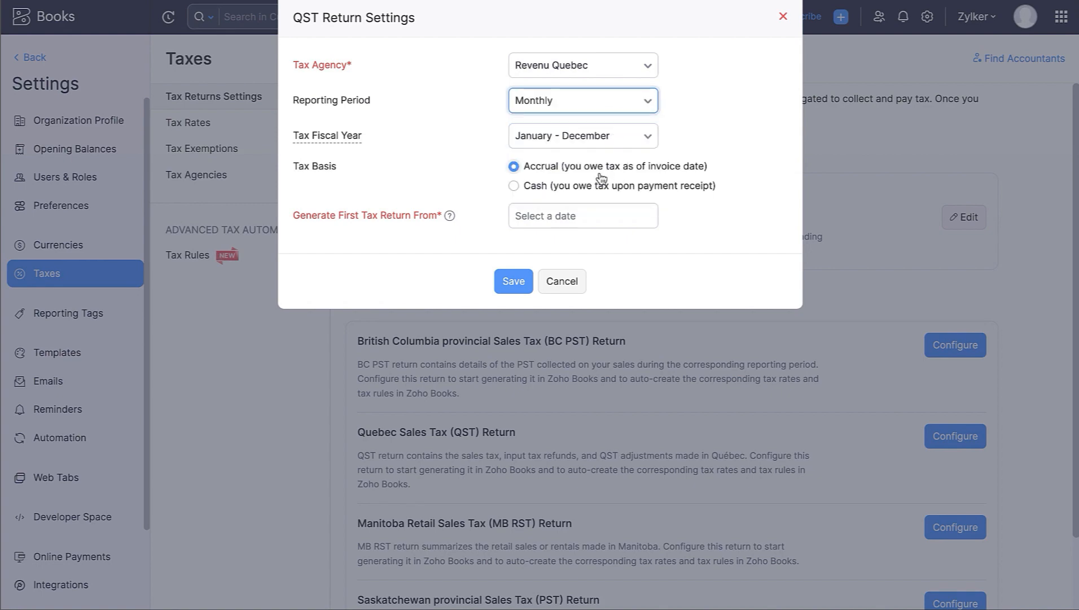
pyautogui.click(570, 217)
pyautogui.click(536, 302)
pyautogui.click(514, 342)
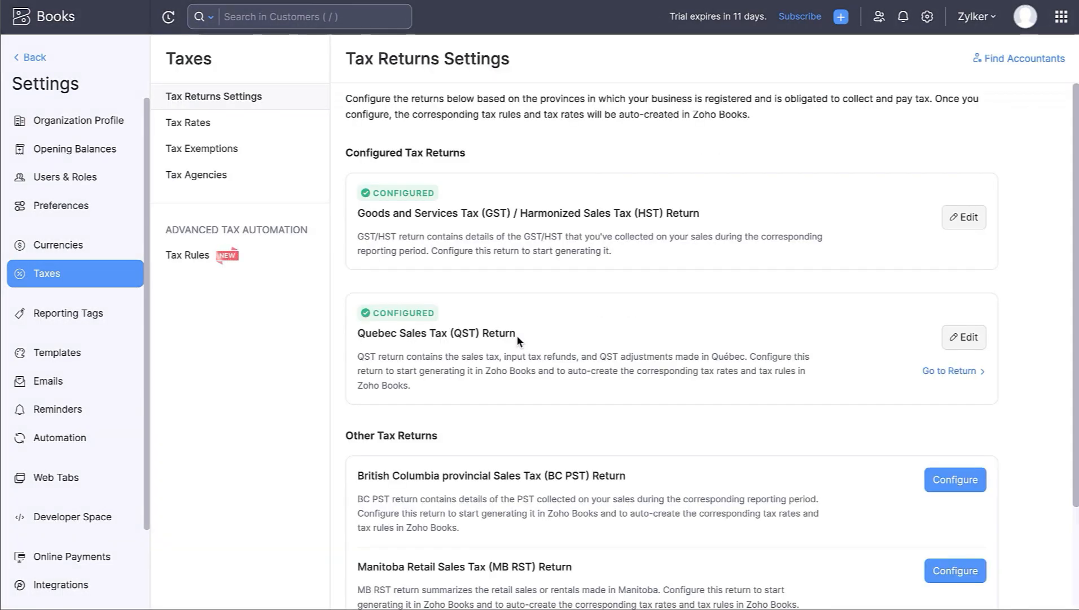
# - Browse tax rates, New Tax options, exemptions and agencies, ending on Tax Returns Settings
pyautogui.click(234, 122)
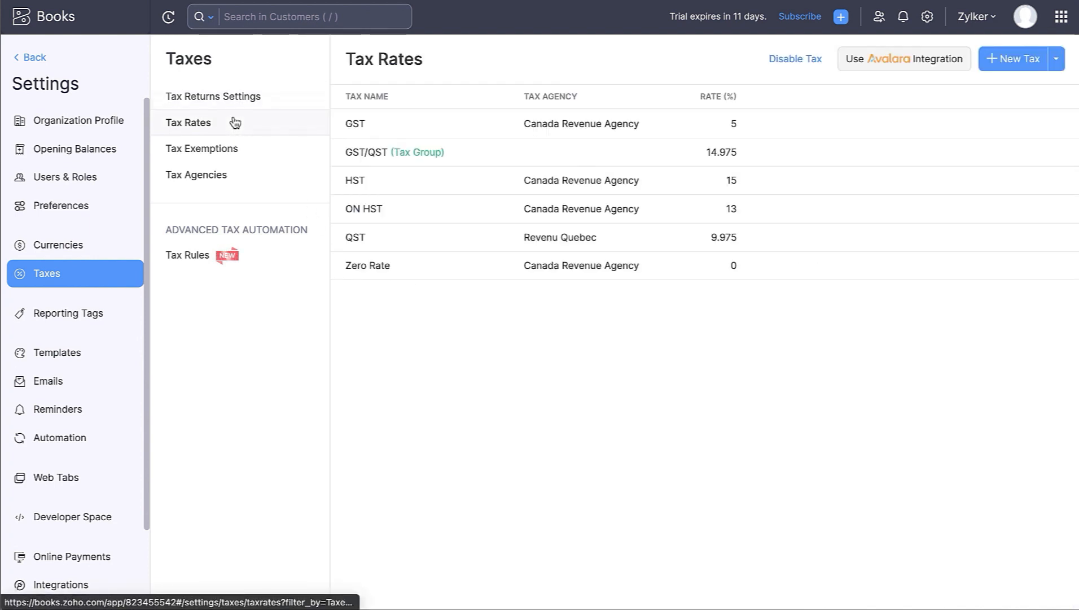
pyautogui.click(242, 149)
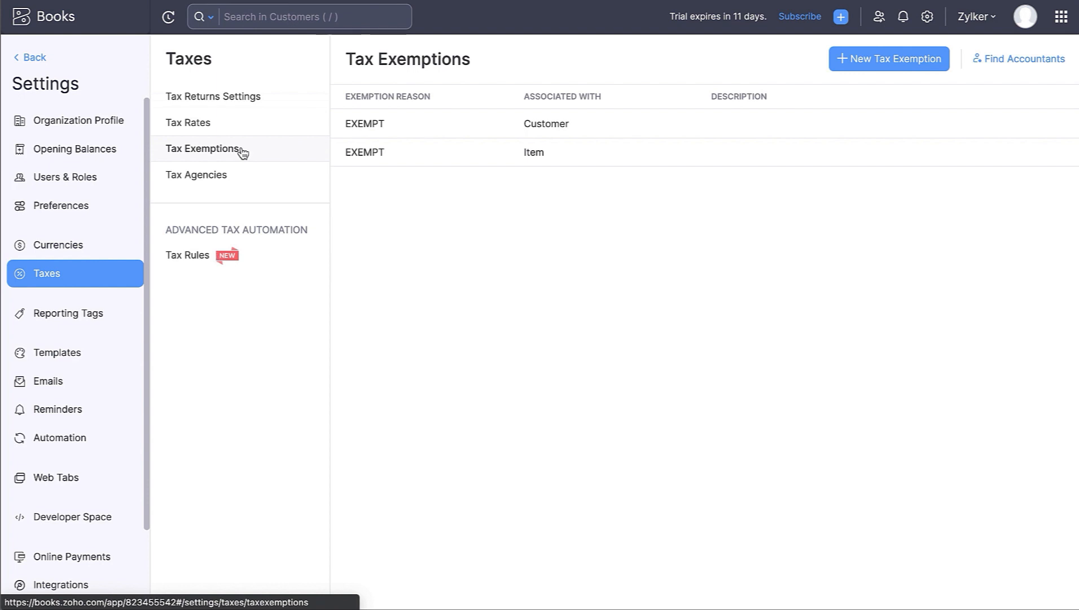
pyautogui.click(242, 185)
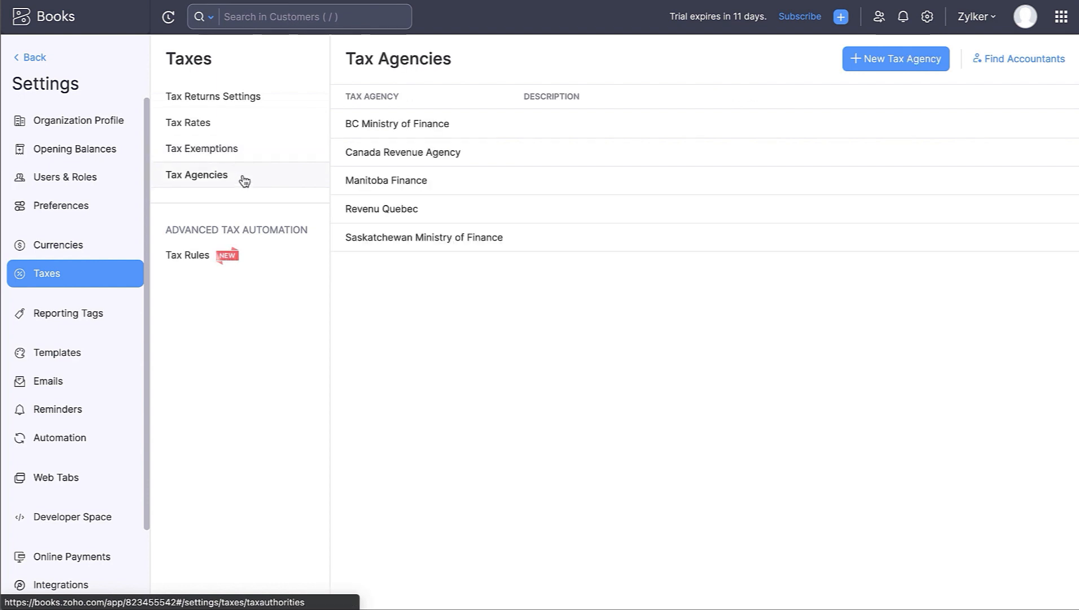
pyautogui.click(241, 101)
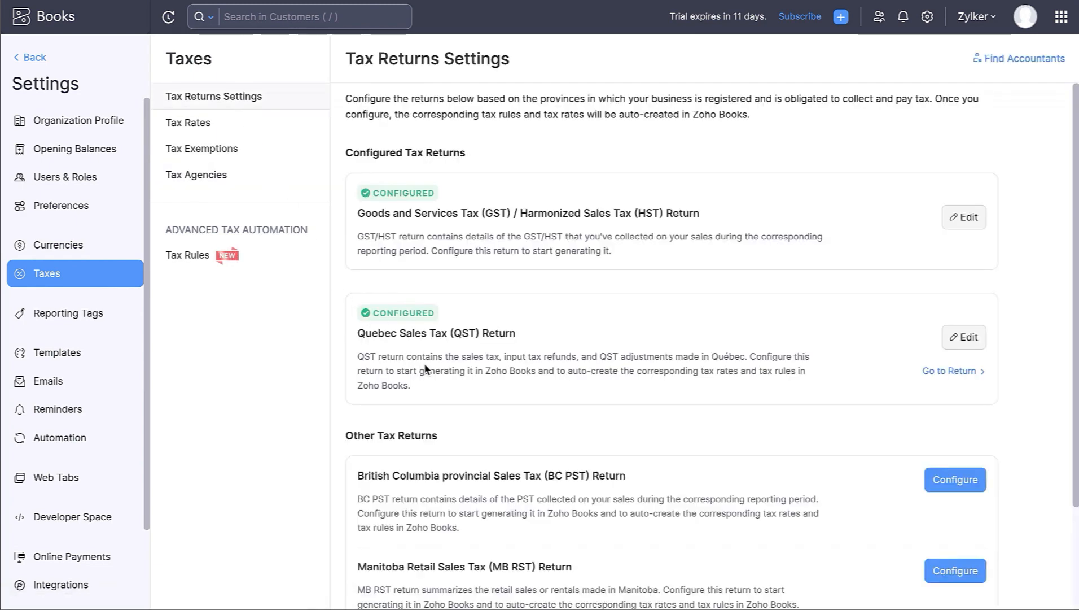
pyautogui.scroll(-2, 451, 428)
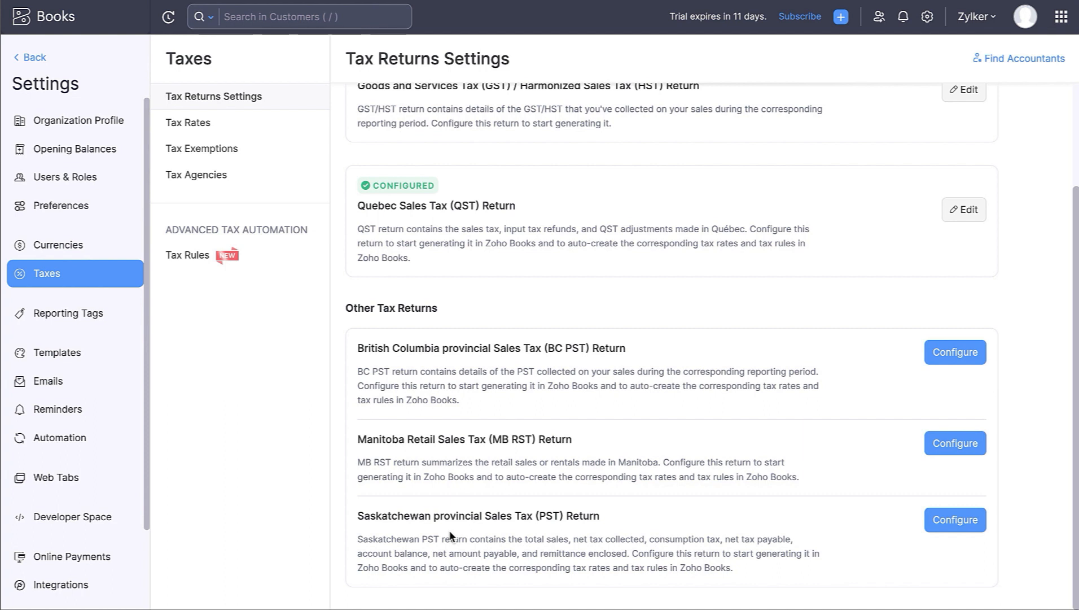
pyautogui.click(244, 130)
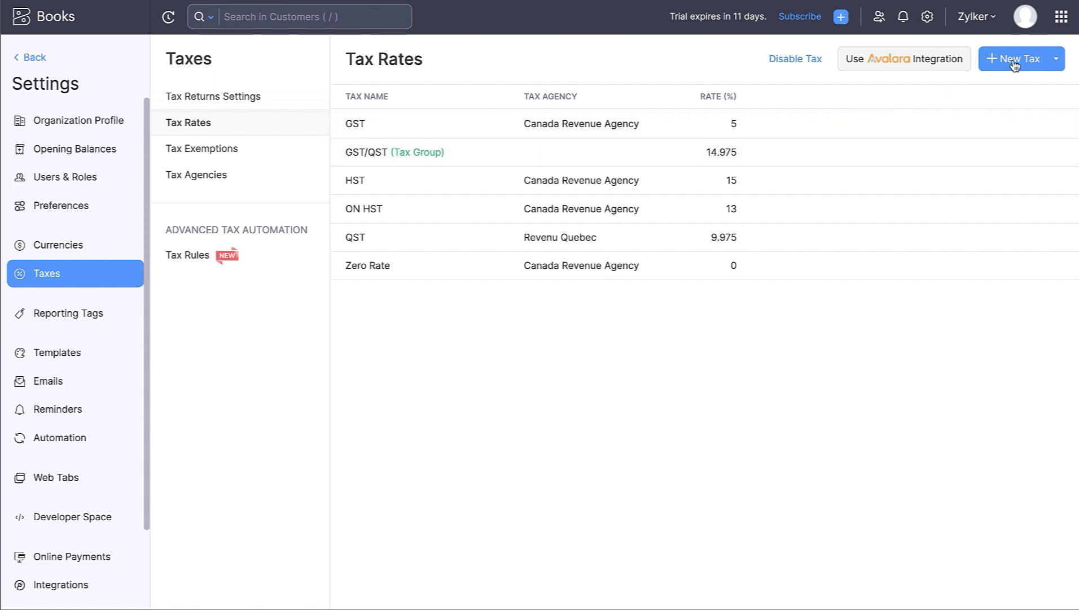
pyautogui.click(1057, 63)
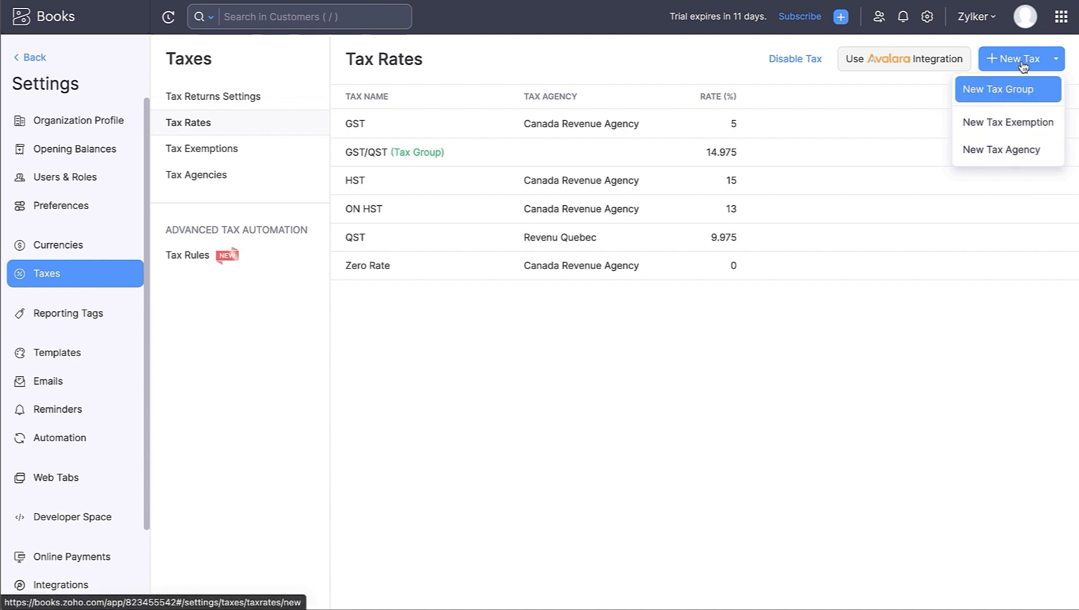
pyautogui.click(296, 161)
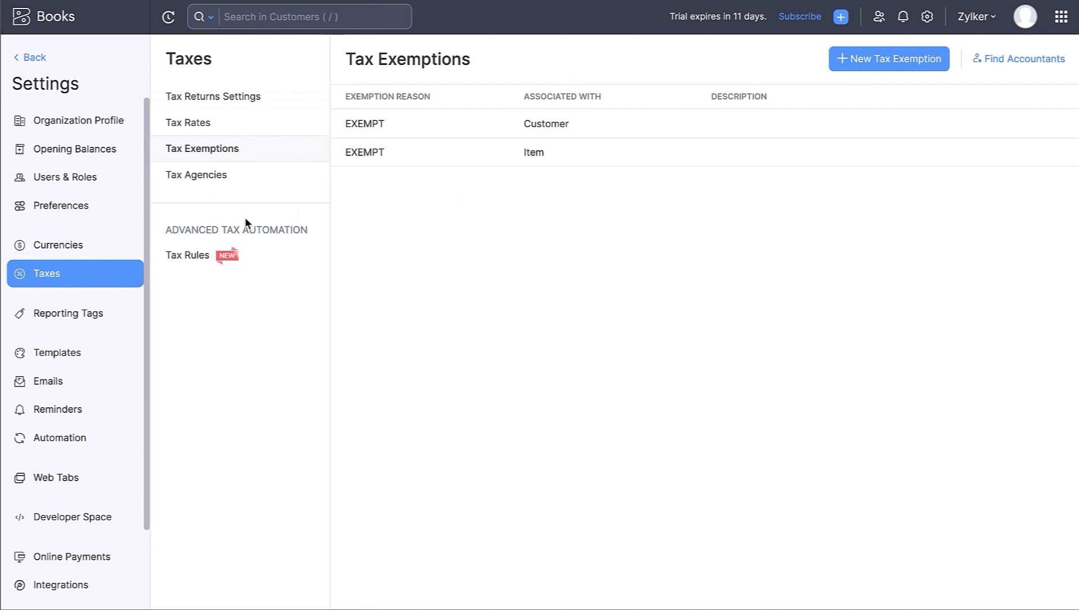
pyautogui.click(218, 182)
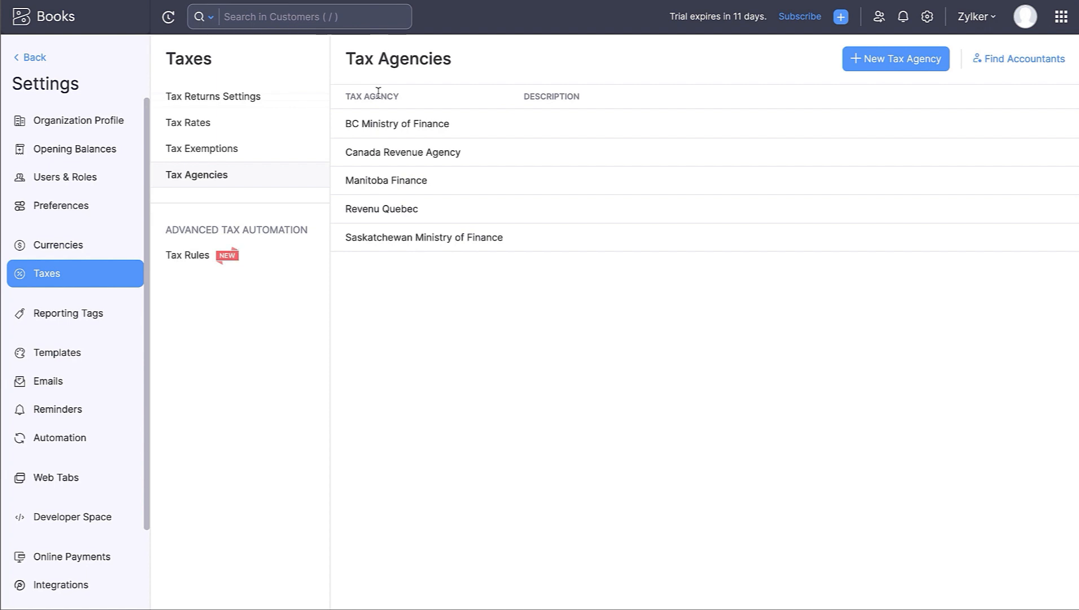
pyautogui.click(261, 96)
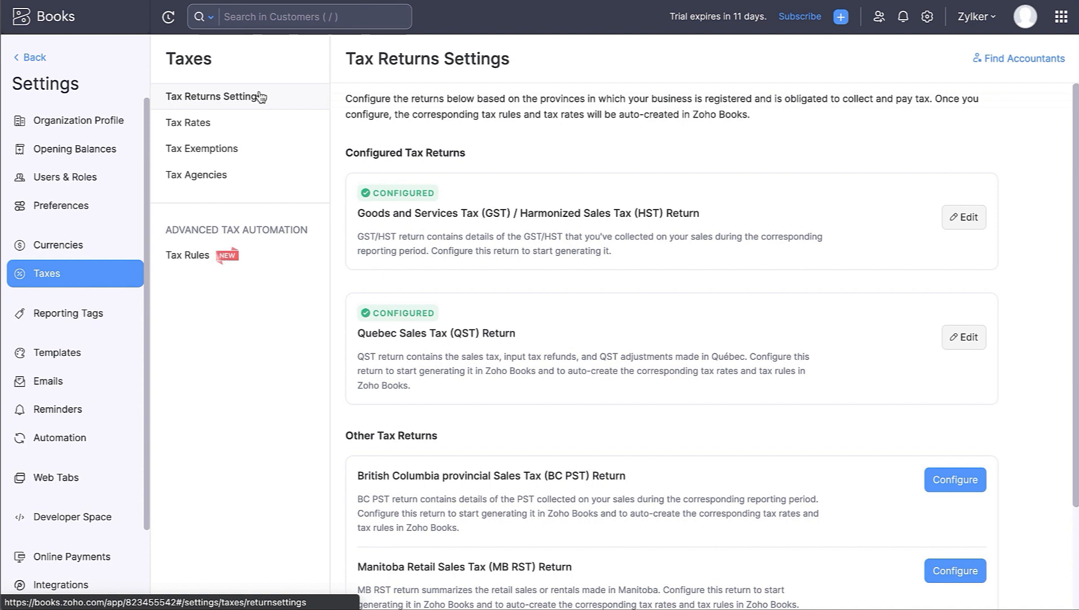
# - View the GST/HST return page, then open Tax Rules under the tax settings
pyautogui.click(935, 243)
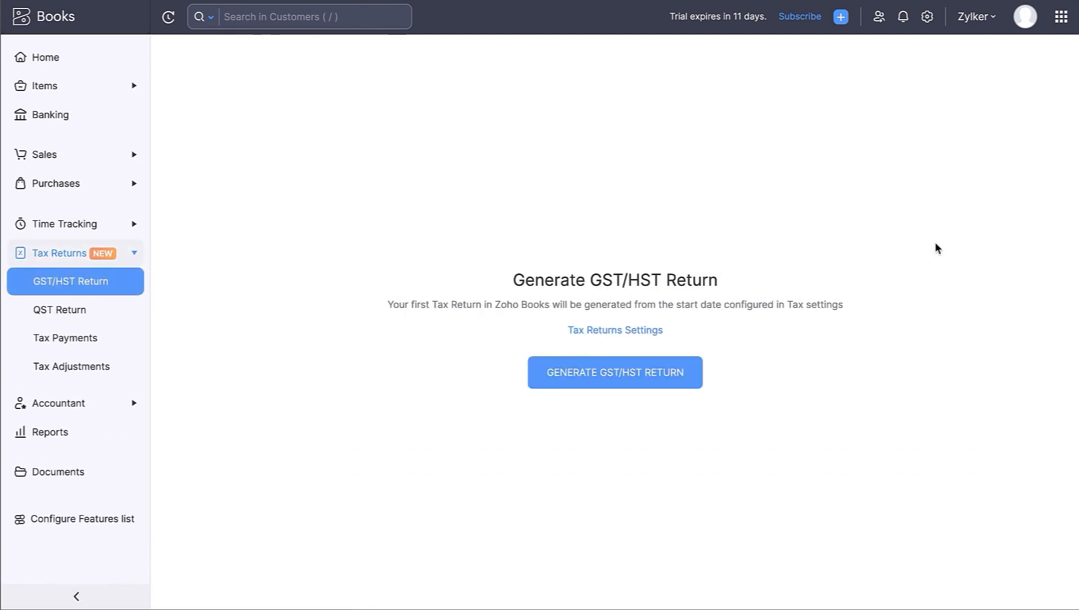
pyautogui.click(927, 17)
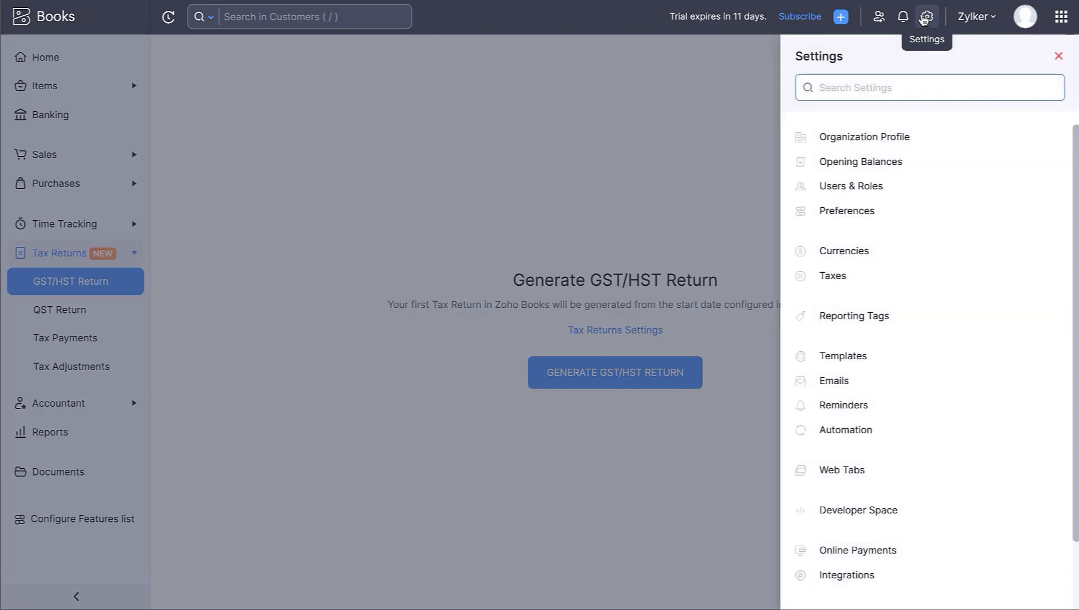
pyautogui.click(888, 276)
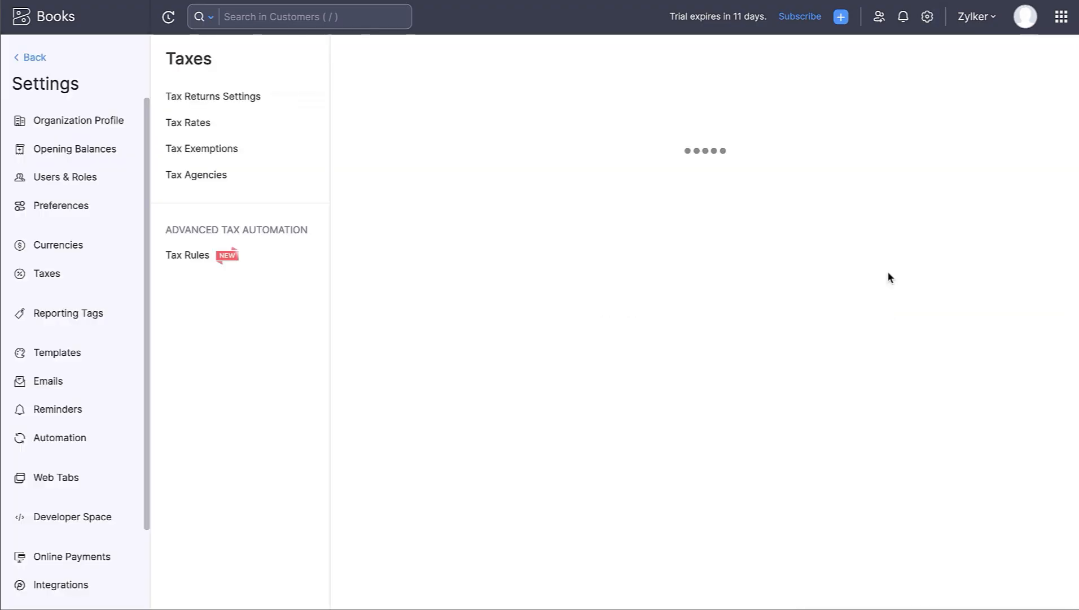
pyautogui.click(261, 257)
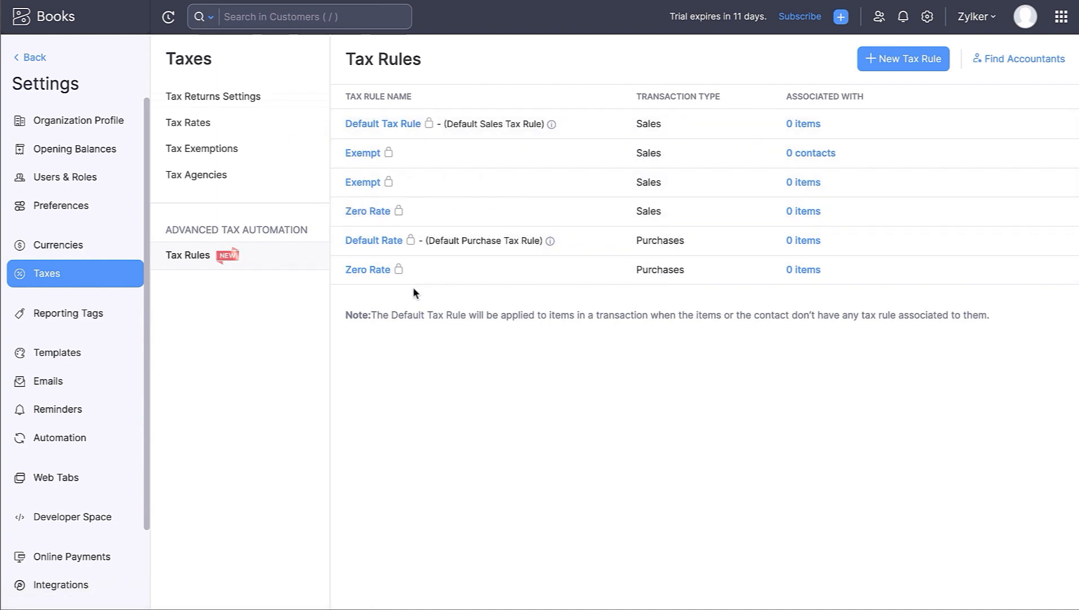
# - Inspect the Default Tax Rule's provincial rates, cancel a new tax rule form, then view Tax Rates
pyautogui.click(408, 125)
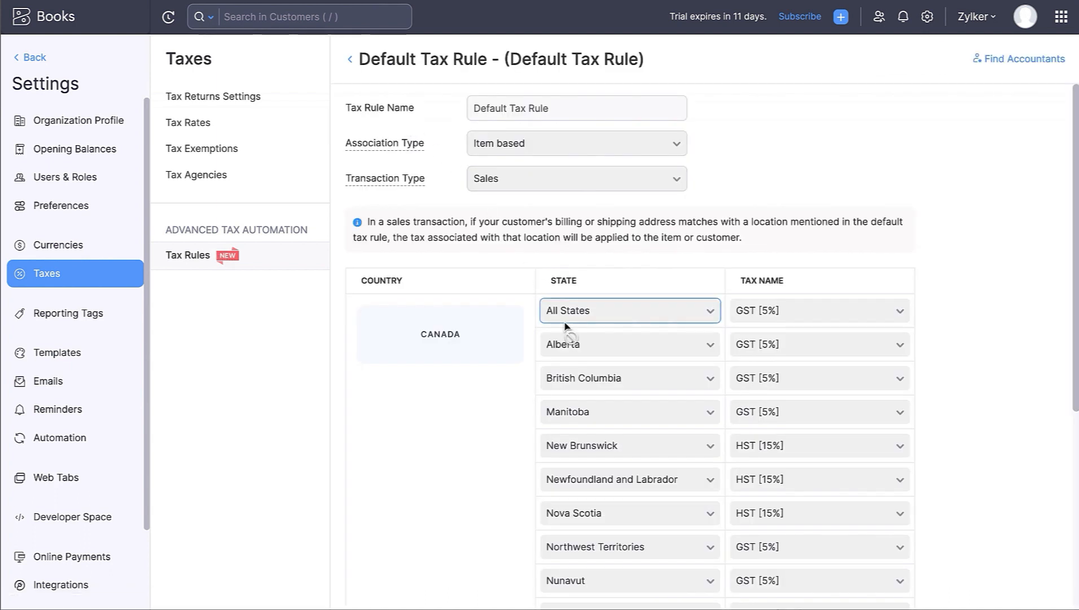
pyautogui.scroll(-6, 564, 326)
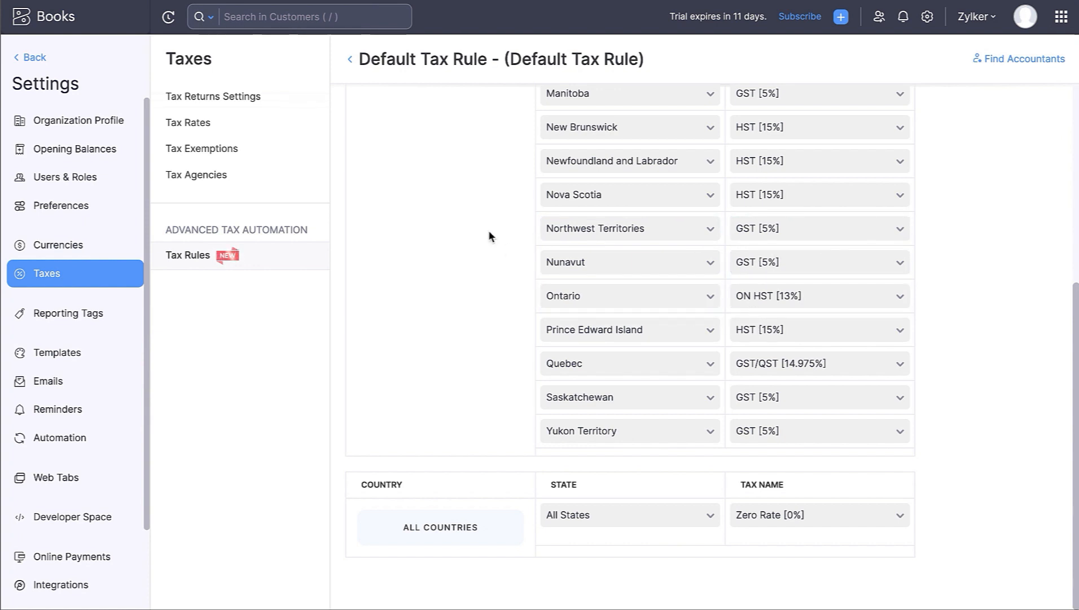
pyautogui.click(351, 61)
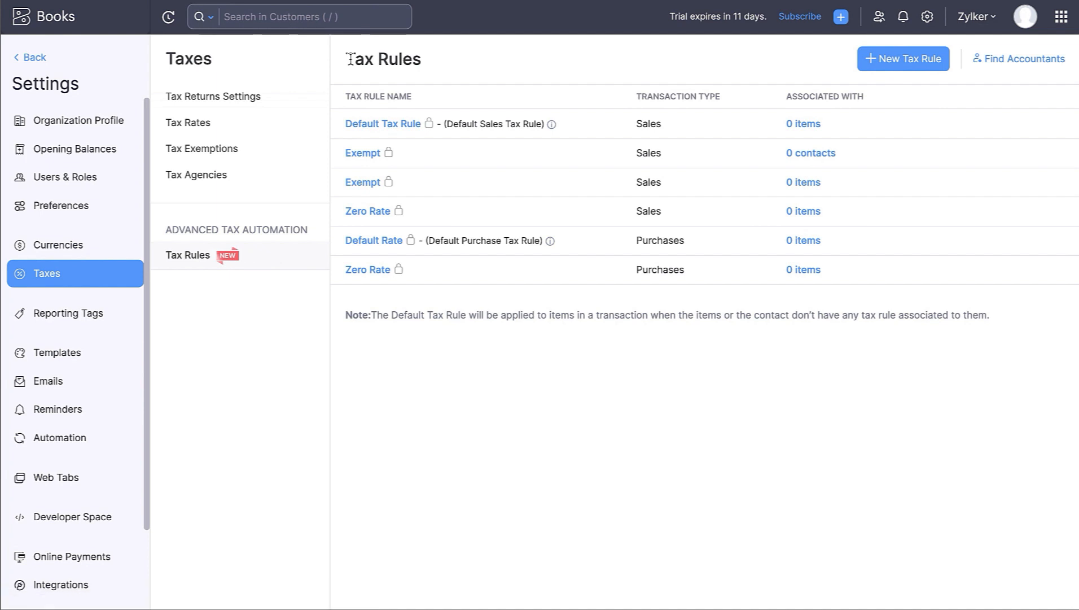
pyautogui.click(893, 64)
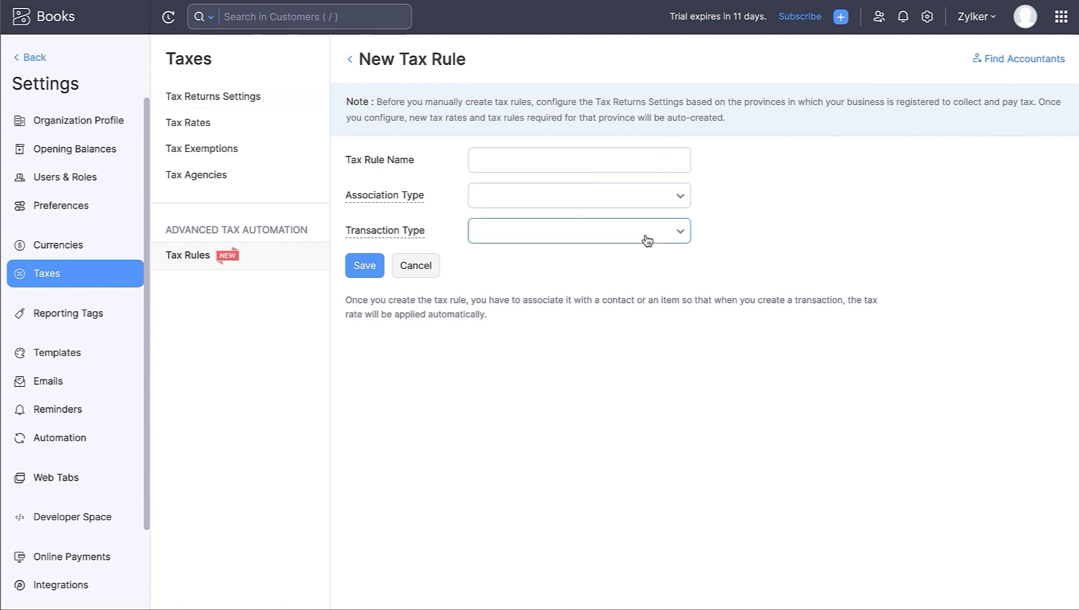
pyautogui.click(417, 266)
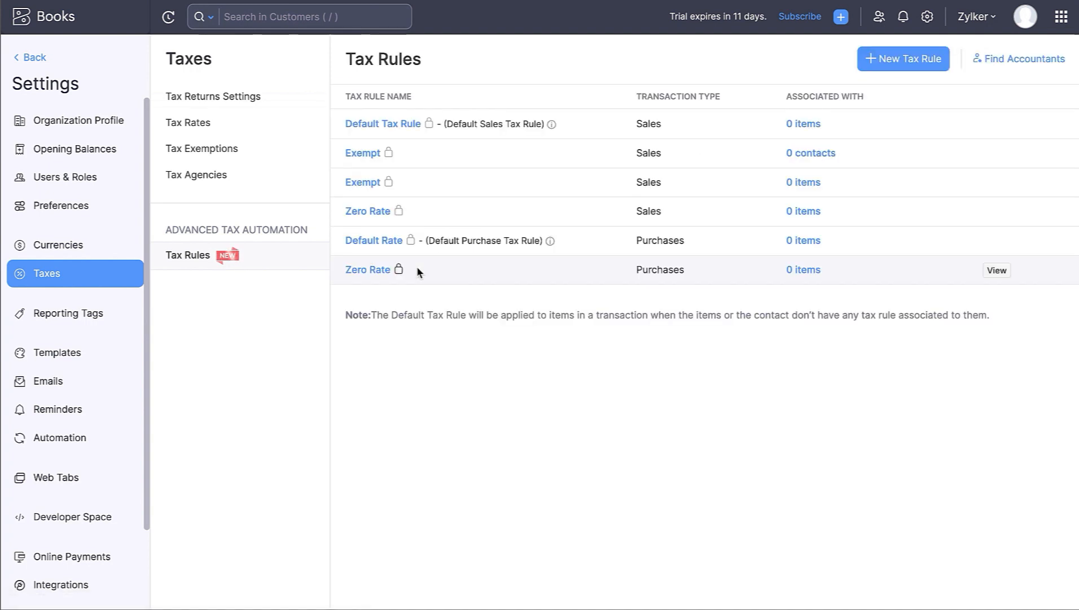
pyautogui.click(235, 137)
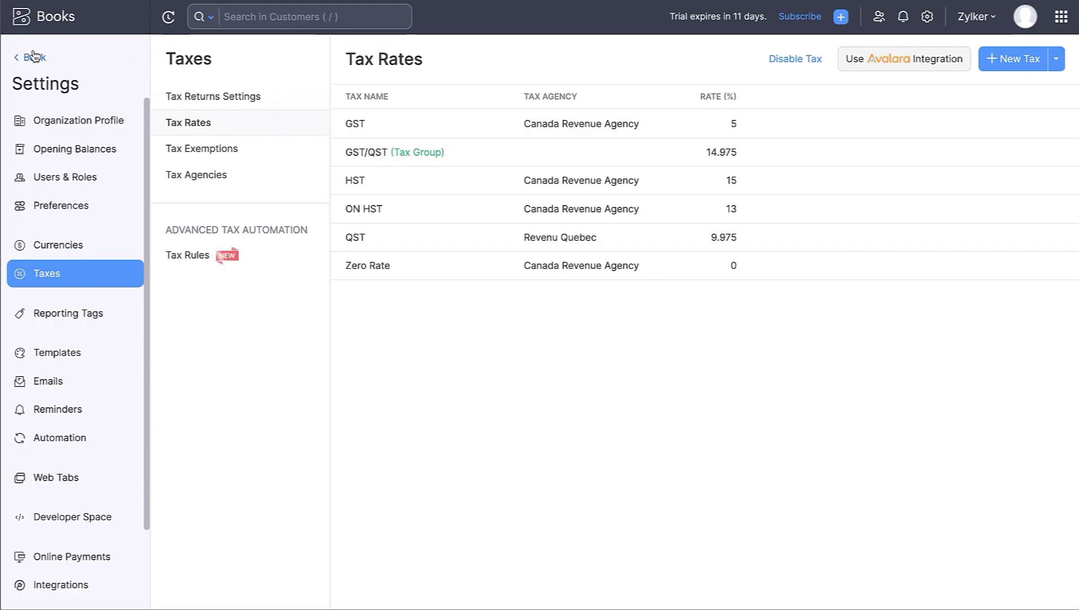
# - Create a new Other Asset account named 'Goodwill' in Accountant > Chart of Accounts
pyautogui.click(31, 53)
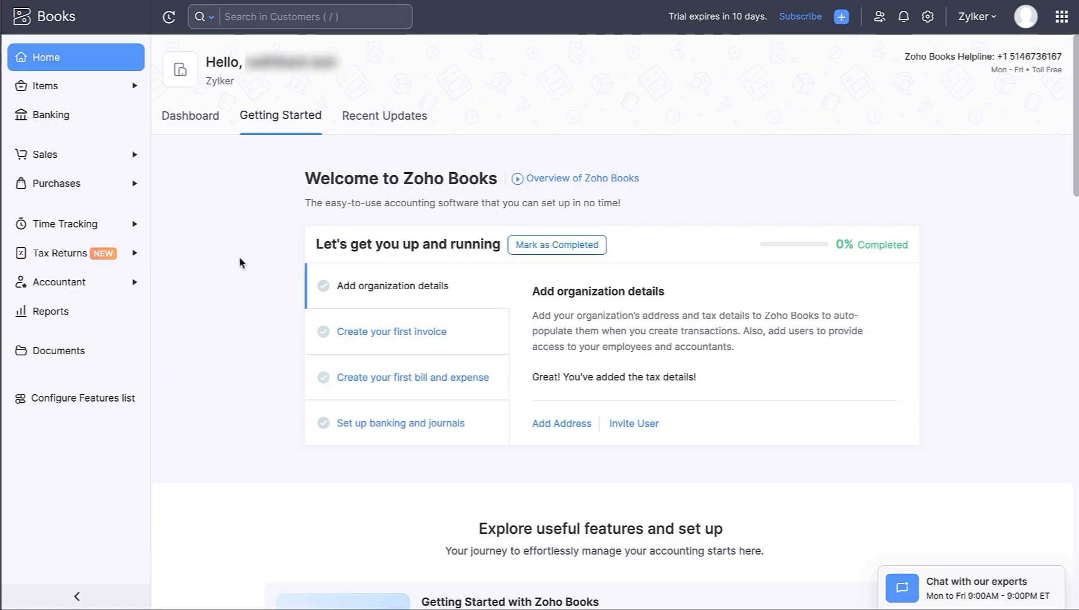
pyautogui.click(79, 282)
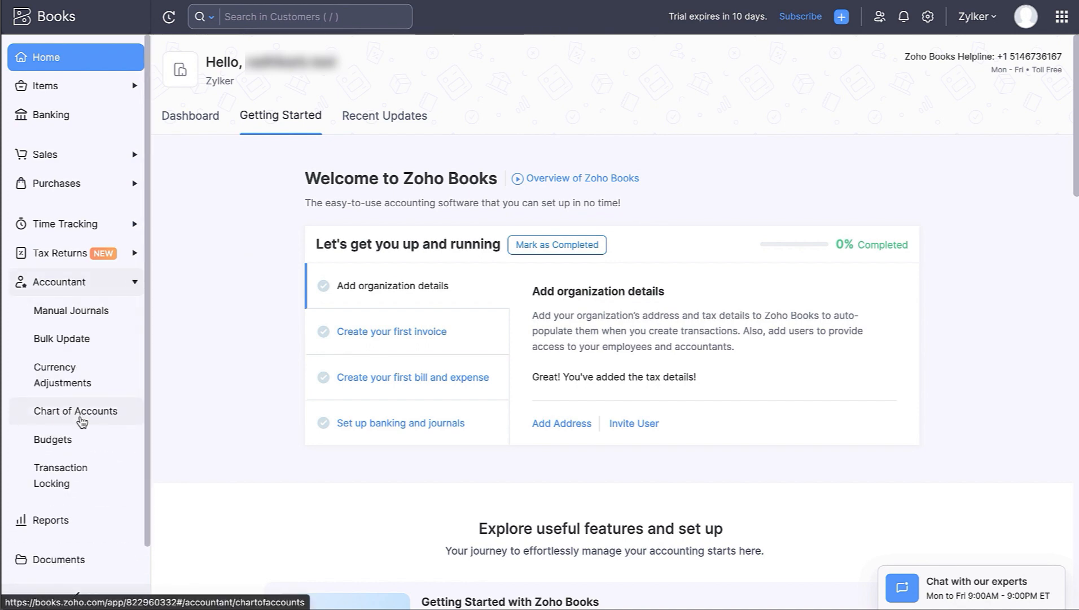
pyautogui.click(81, 417)
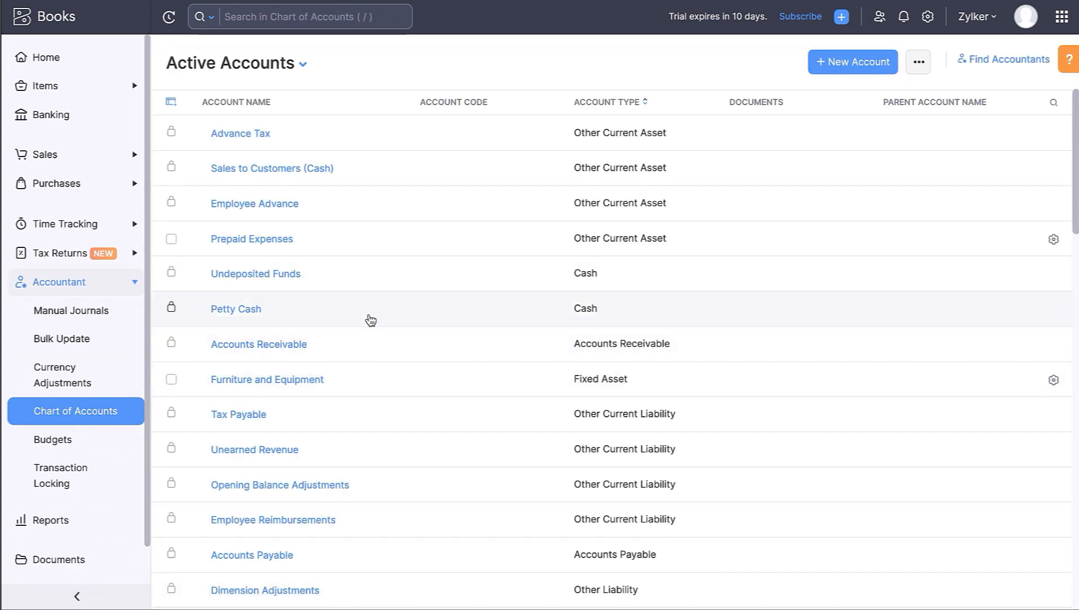
pyautogui.scroll(-7, 405, 311)
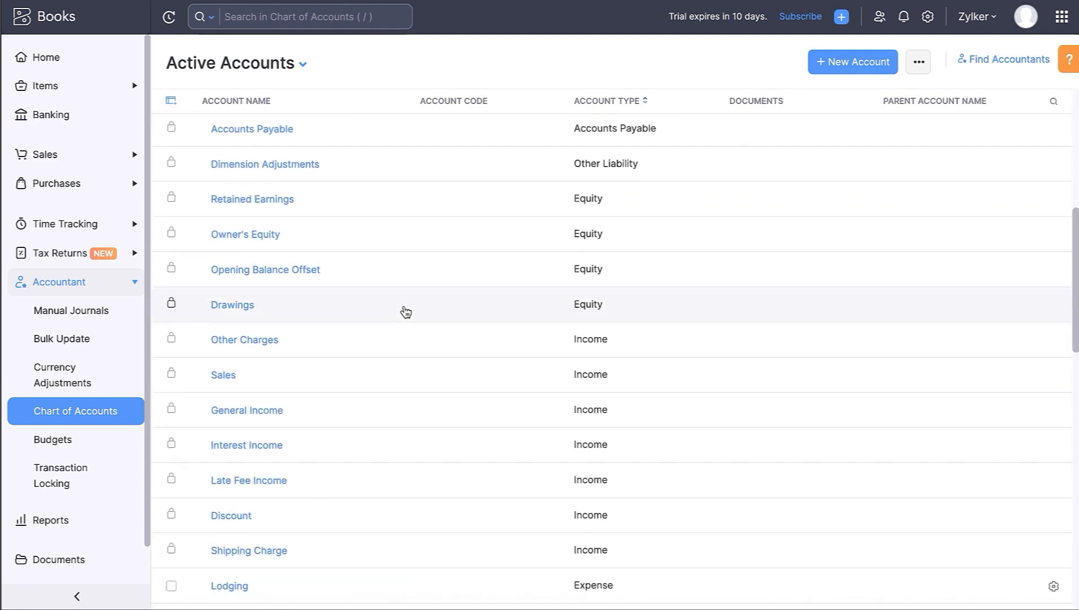
pyautogui.scroll(7, 406, 312)
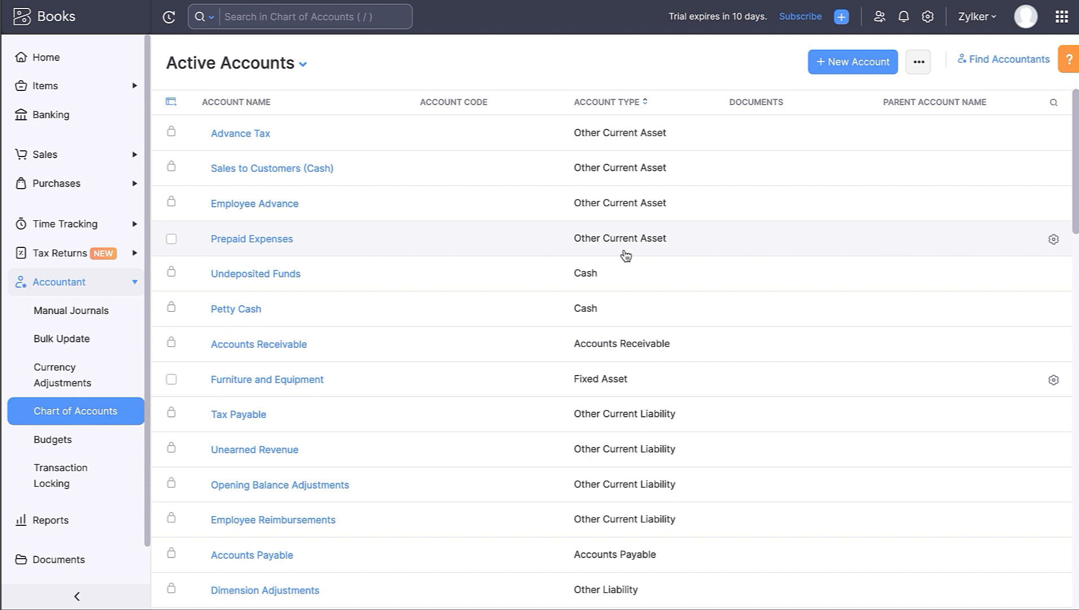
pyautogui.click(841, 64)
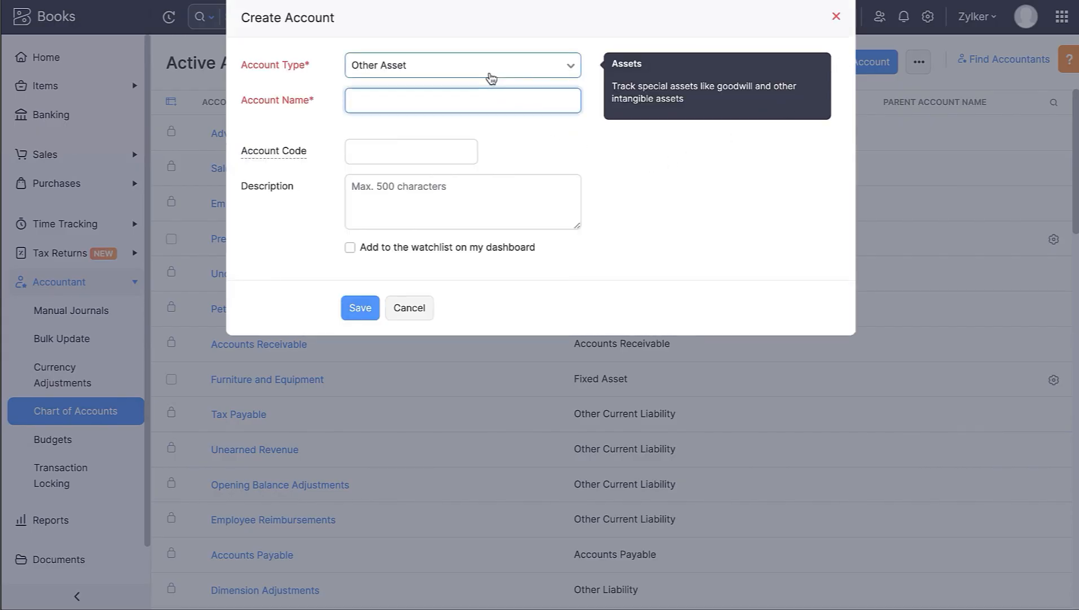
pyautogui.write('G')
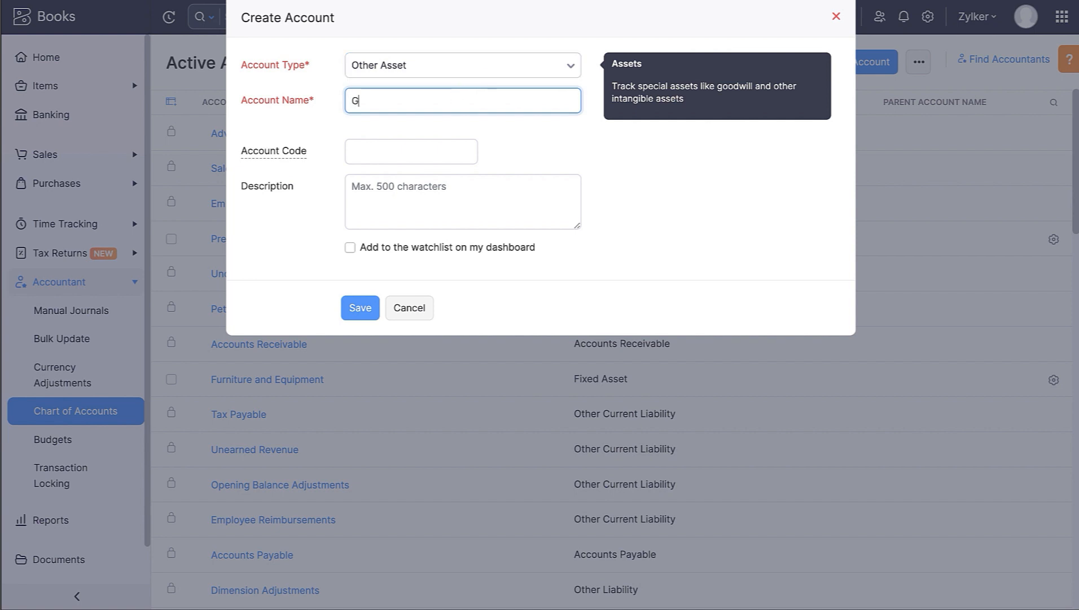
pyautogui.write('oodwill')
pyautogui.click(361, 308)
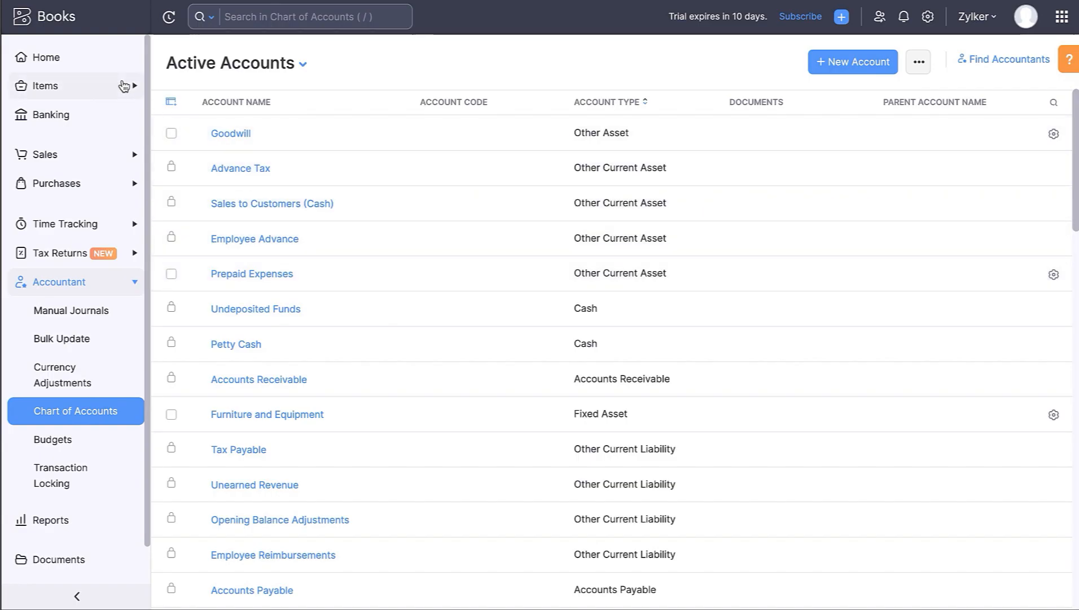
# - Open Items > All Items, view Import Items from the more-actions menu, then leave the import screen
pyautogui.click(124, 86)
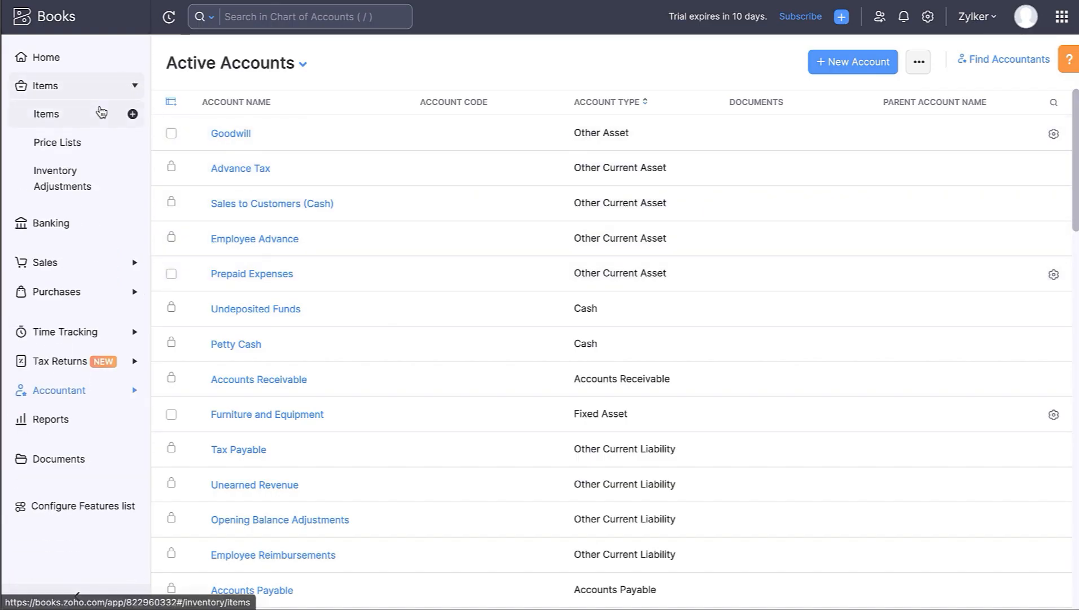
pyautogui.click(101, 112)
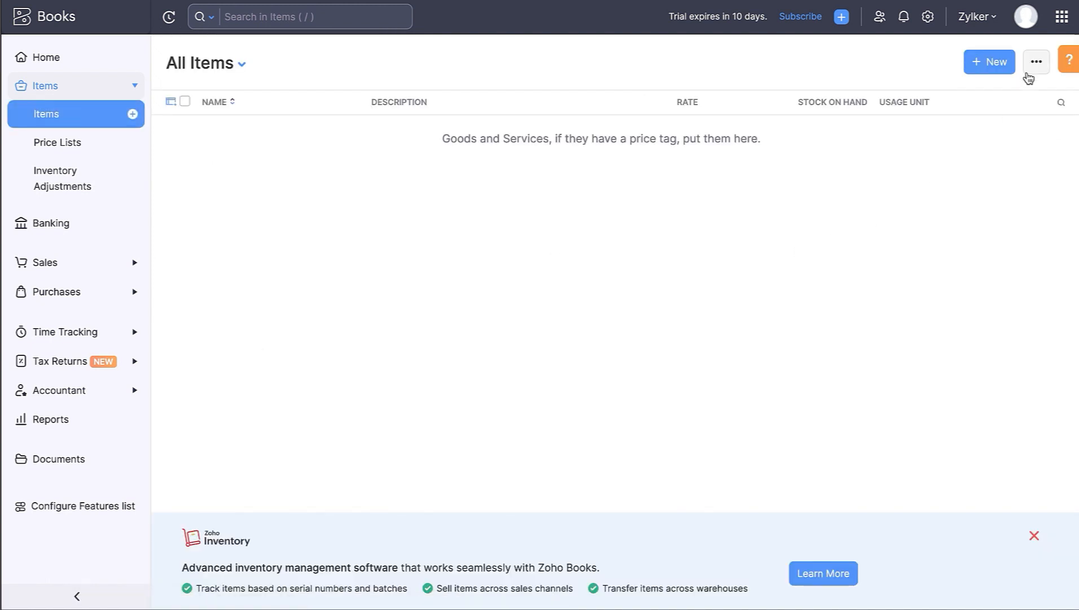
pyautogui.click(1030, 70)
pyautogui.click(1028, 234)
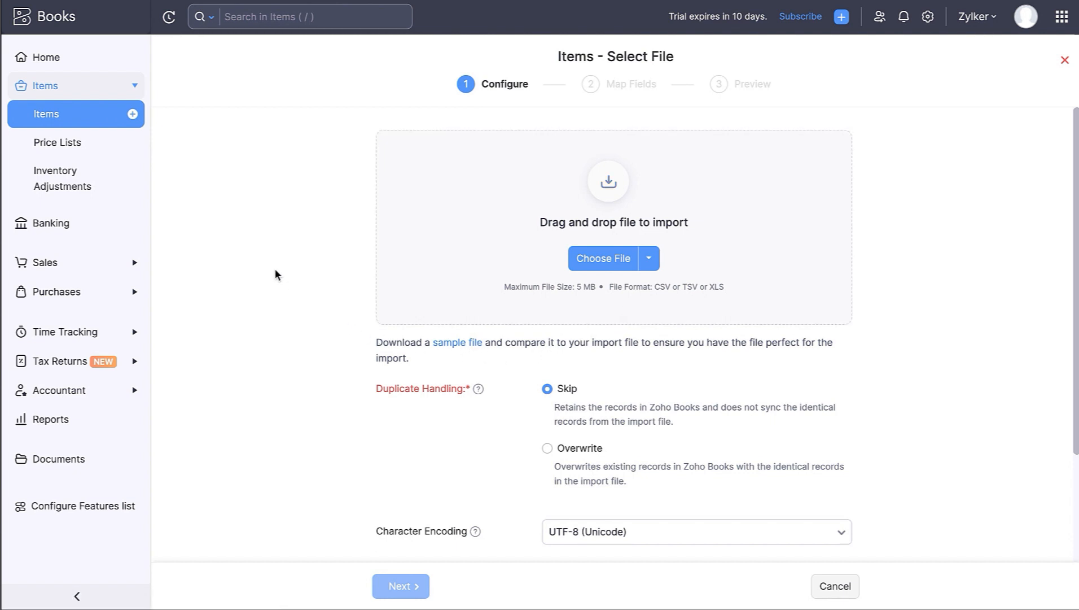
pyautogui.click(116, 120)
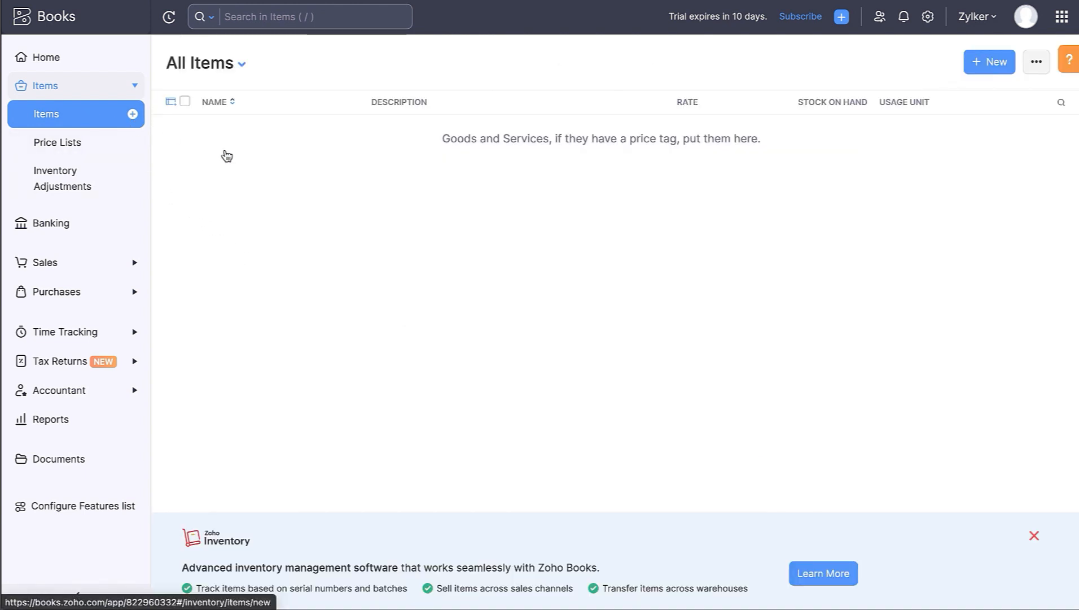
# - Start a new item named Laptop measured in pcs
pyautogui.click(981, 68)
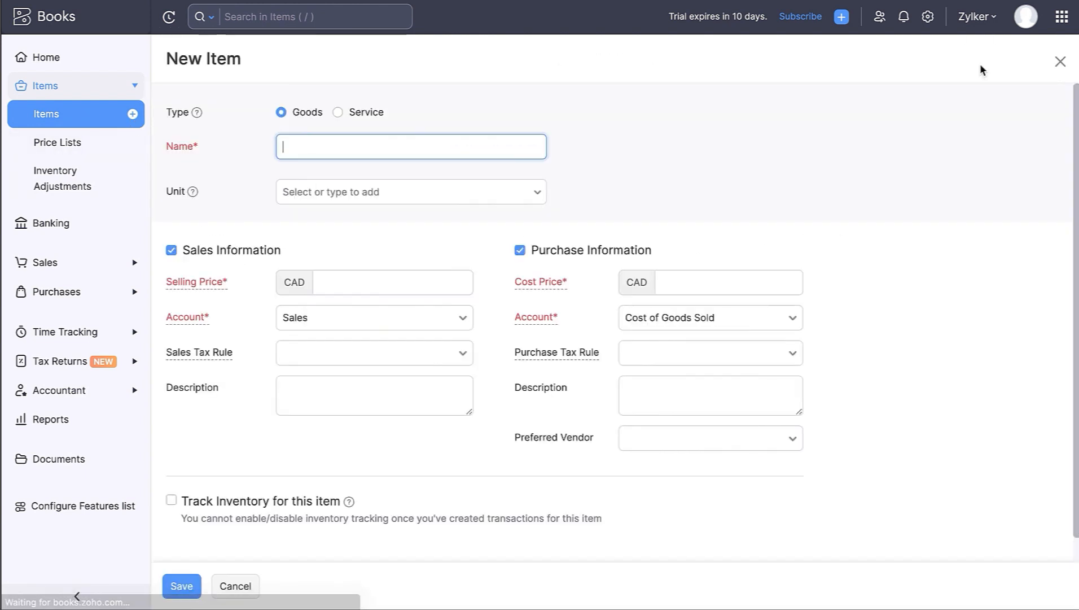
pyautogui.click(350, 141)
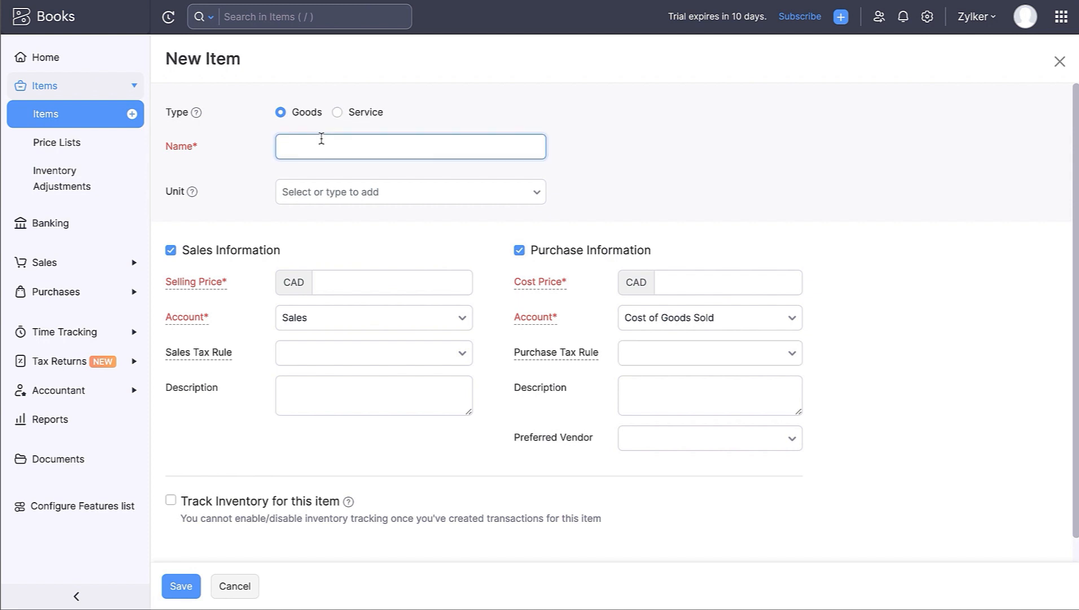
pyautogui.write('Laptop')
pyautogui.press('Tab')
pyautogui.click(328, 196)
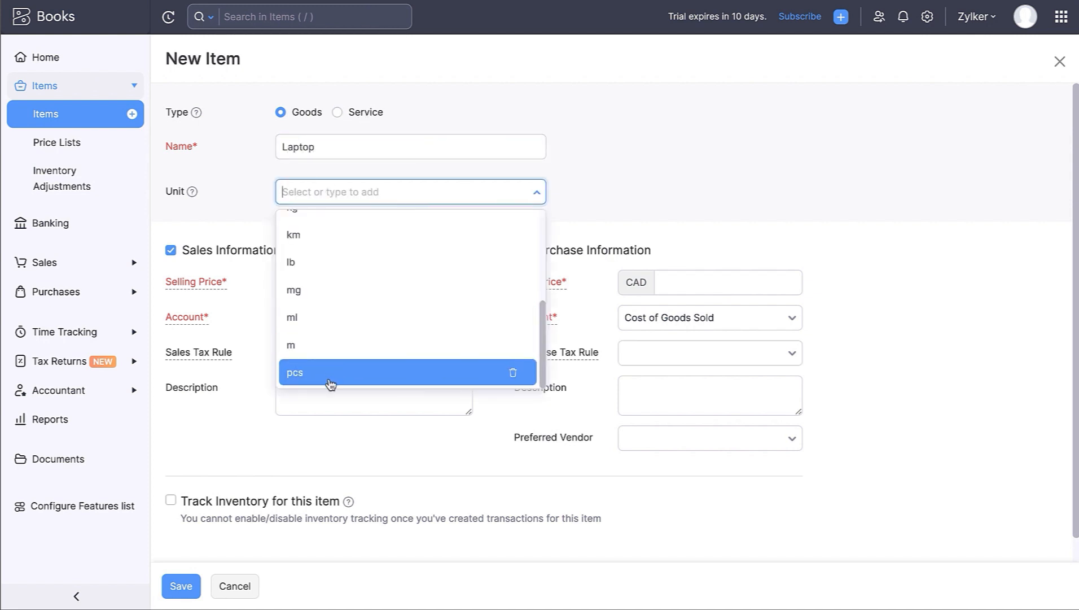
pyautogui.click(327, 371)
# - Give Laptop a selling price of 870 and a cost price of 800, leaving taxes unset
pyautogui.click(332, 288)
pyautogui.write('8')
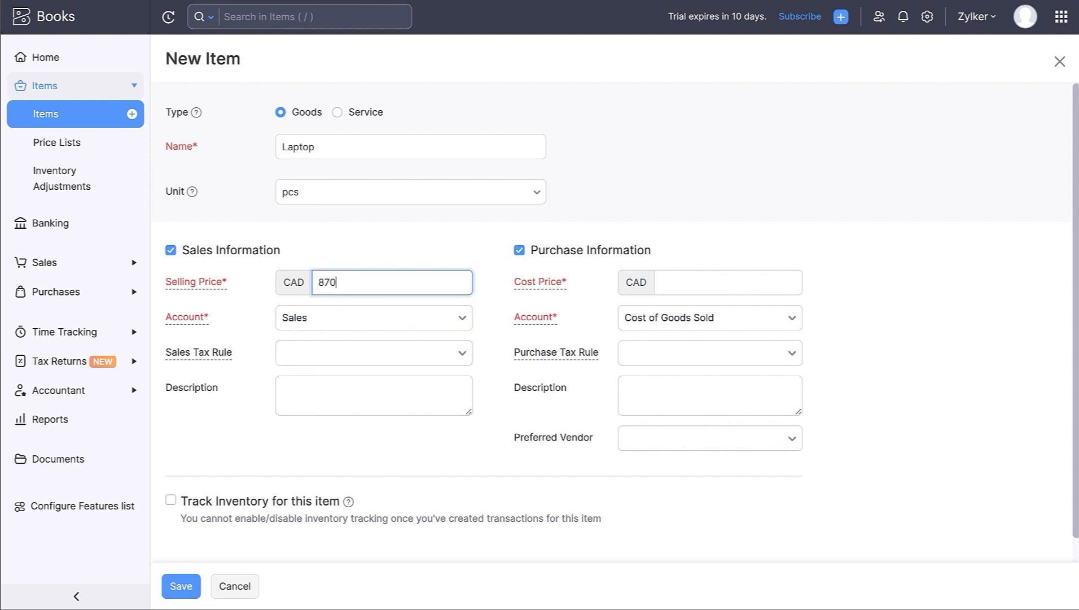
pyautogui.write('70')
pyautogui.click(705, 282)
pyautogui.write('800')
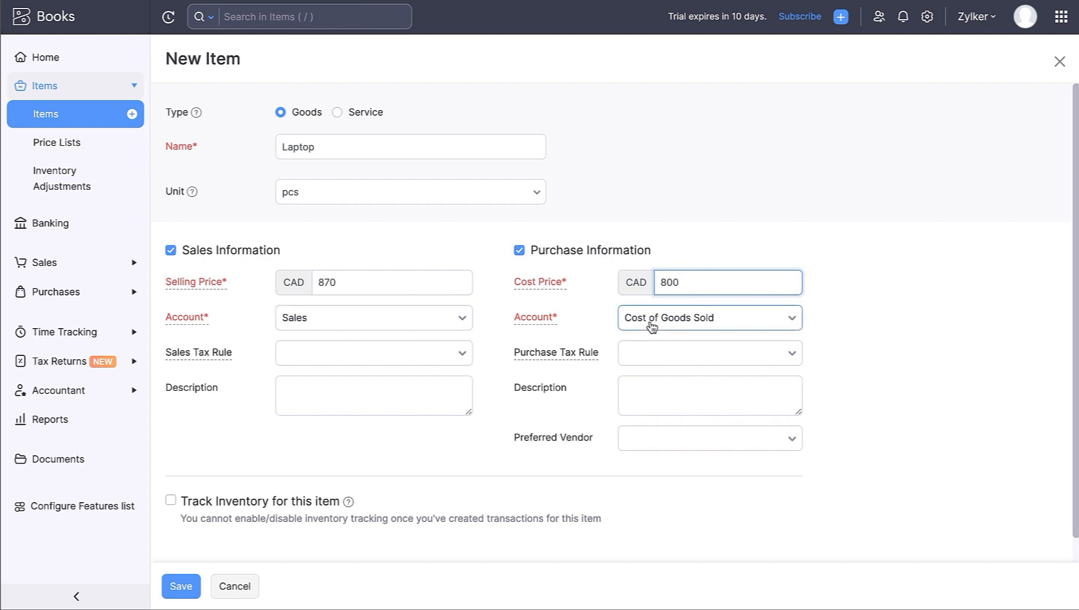
pyautogui.click(407, 365)
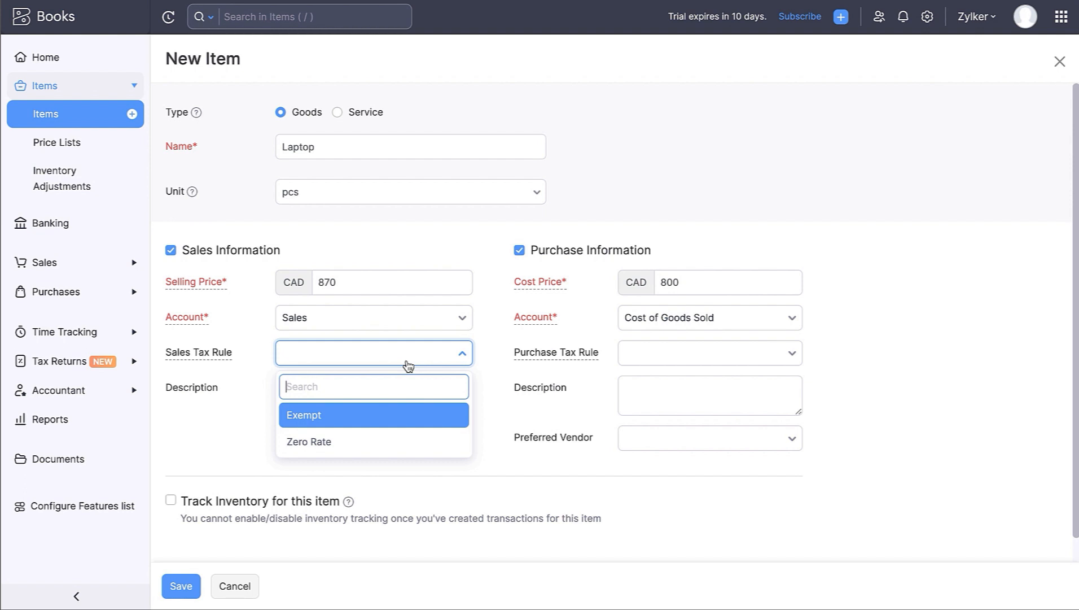
pyautogui.click(408, 365)
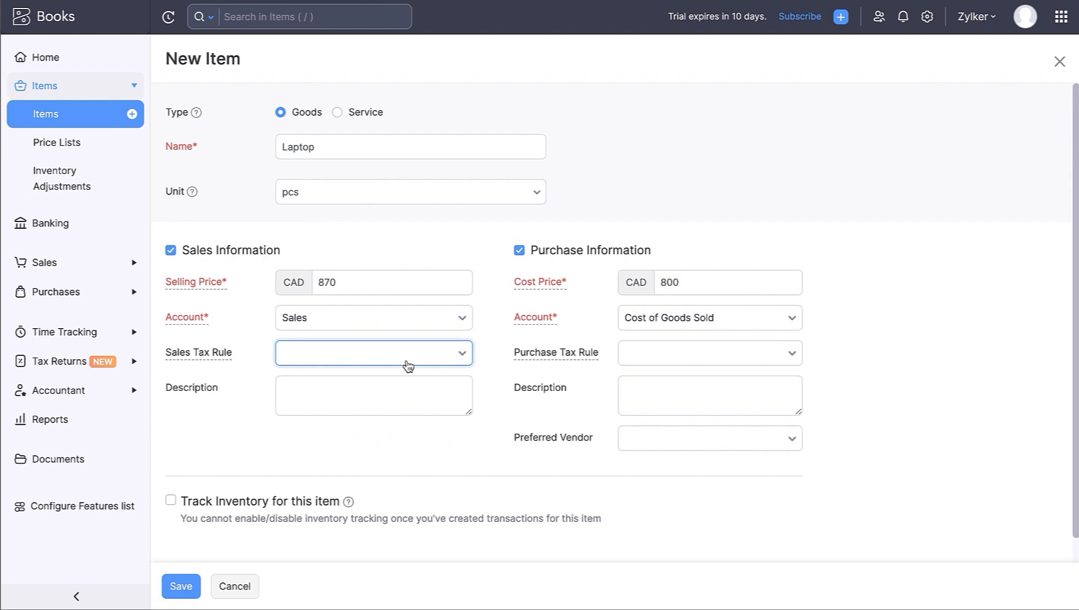
pyautogui.click(632, 358)
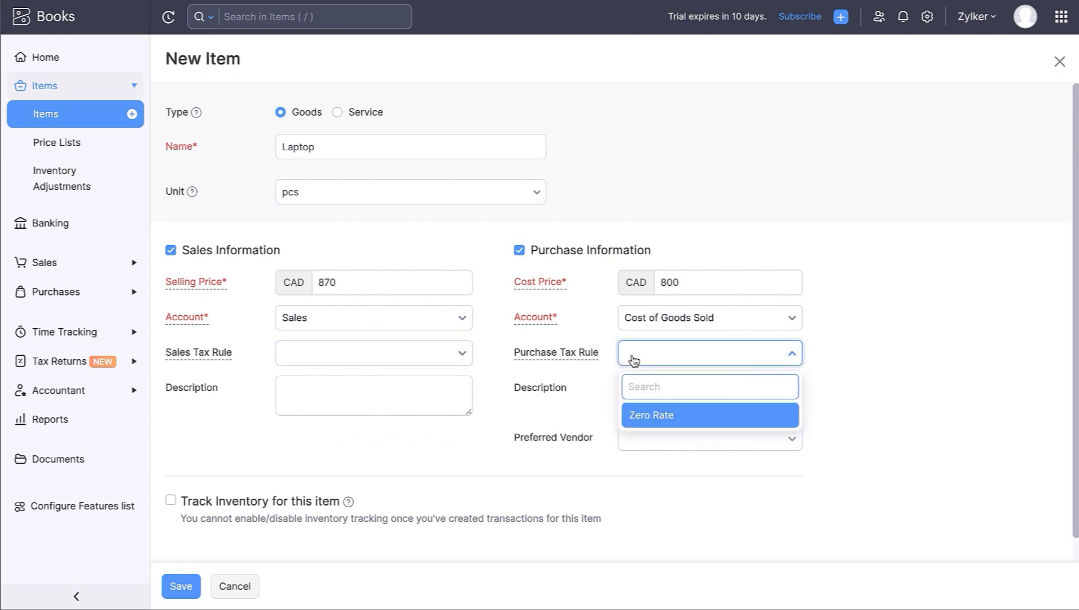
pyautogui.click(633, 360)
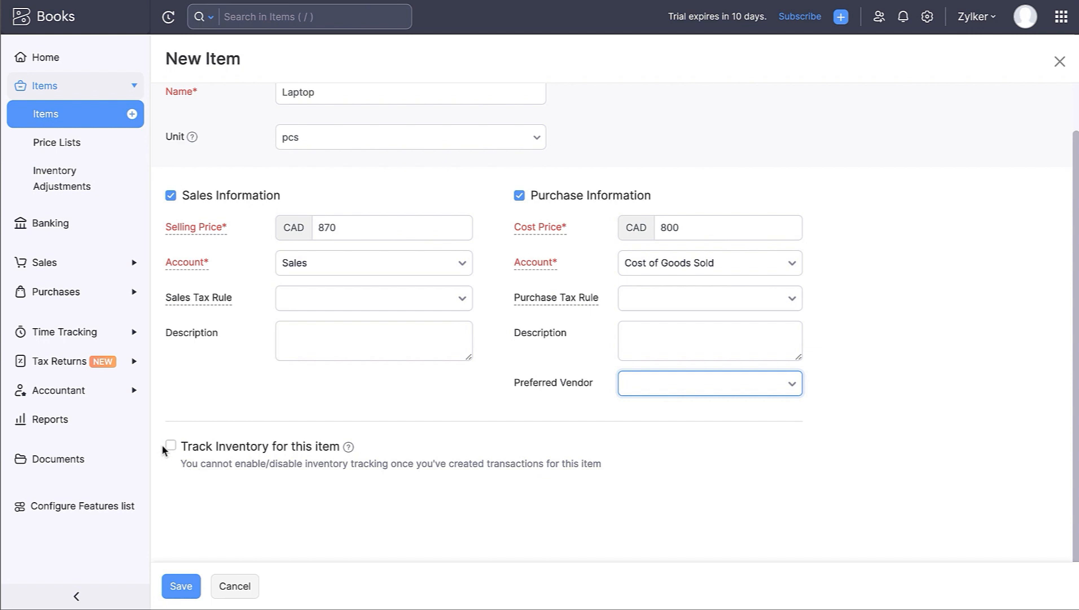
# - Track Laptop inventory under Inventory Asset with 50 units opening stock at 900, and save
pyautogui.click(169, 446)
pyautogui.scroll(-3, 169, 448)
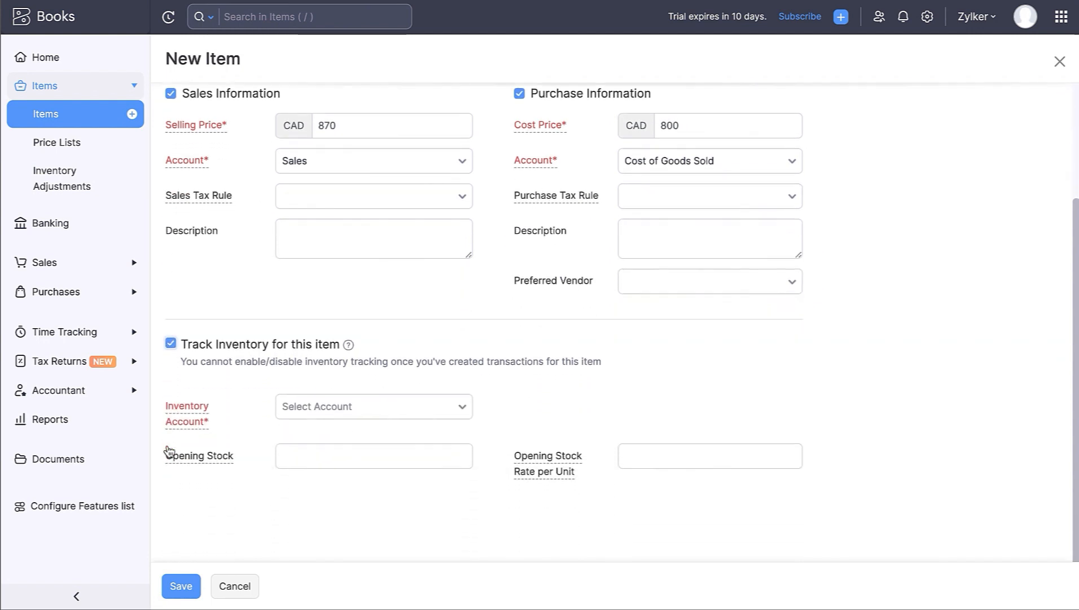
pyautogui.click(353, 378)
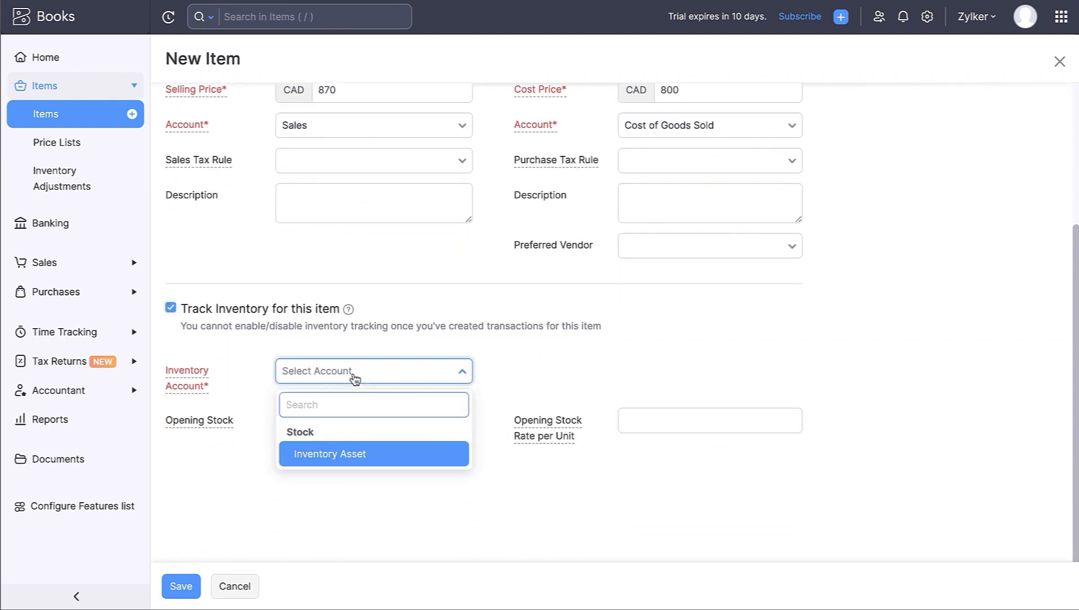
pyautogui.click(349, 454)
pyautogui.click(326, 426)
pyautogui.write('50')
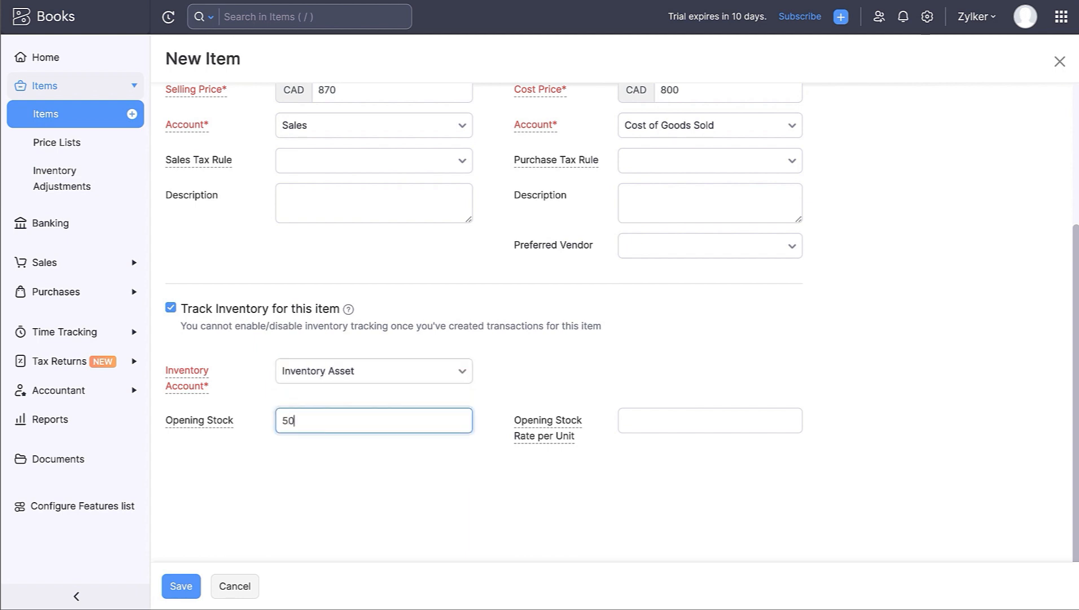
pyautogui.click(645, 419)
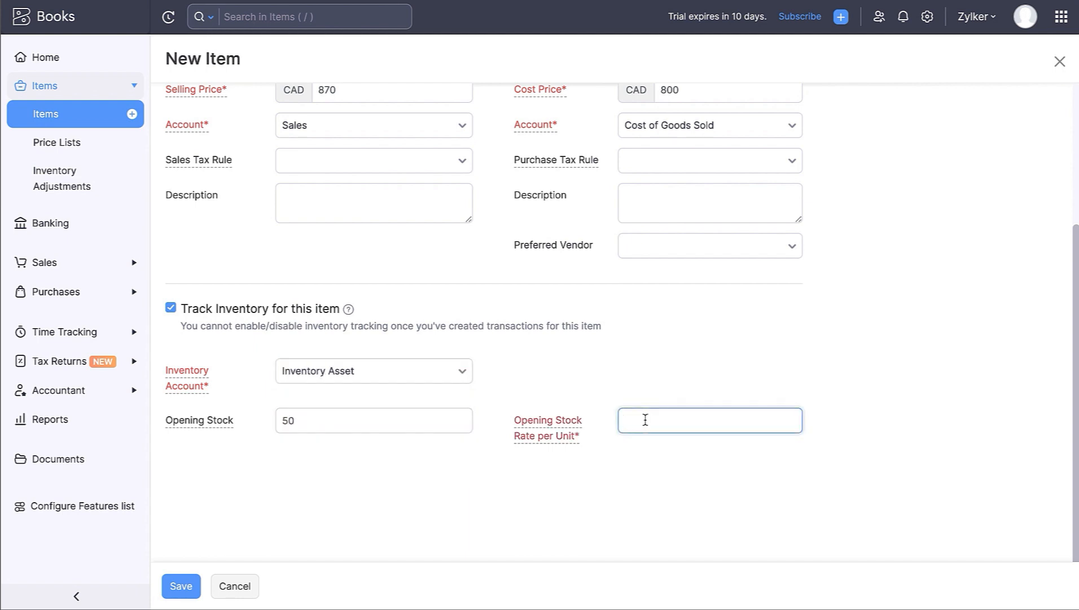
pyautogui.write('900')
pyautogui.click(187, 588)
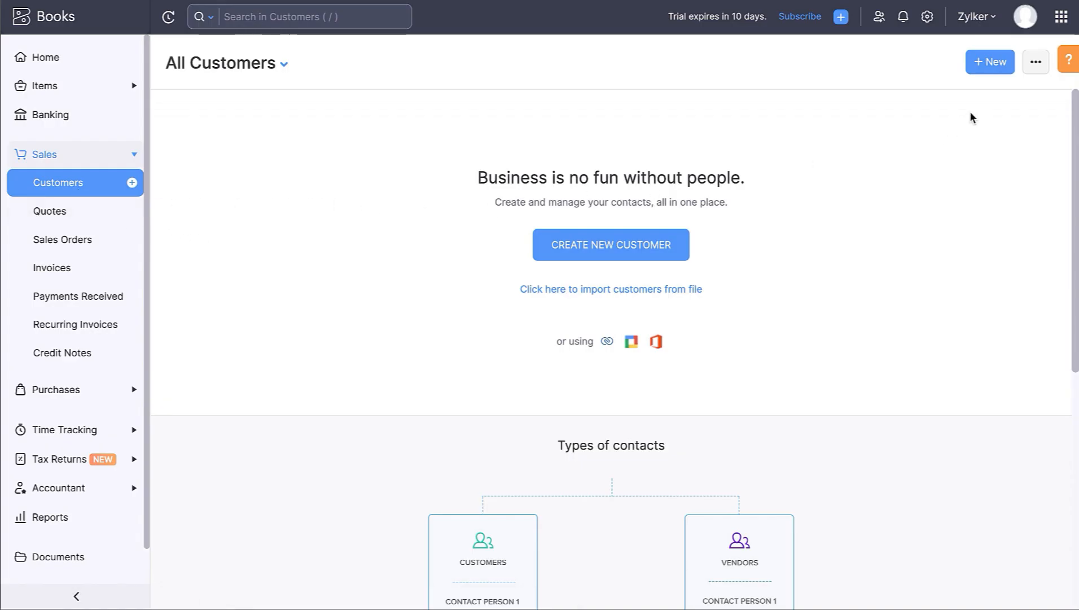
# - Start a new customer with ABC Enterprise as first name and company name
pyautogui.click(1029, 67)
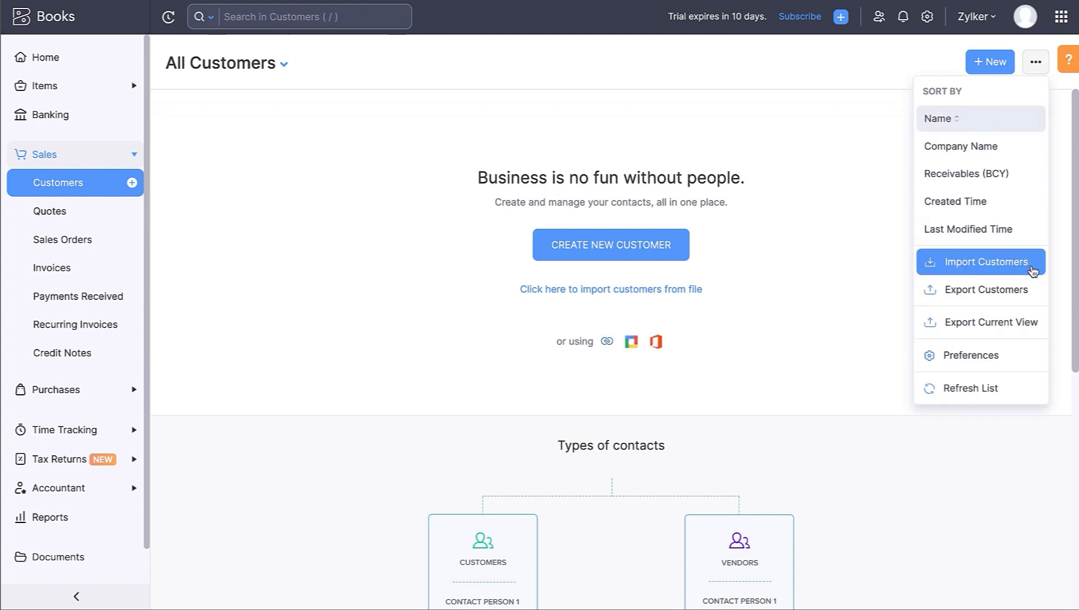
pyautogui.click(866, 290)
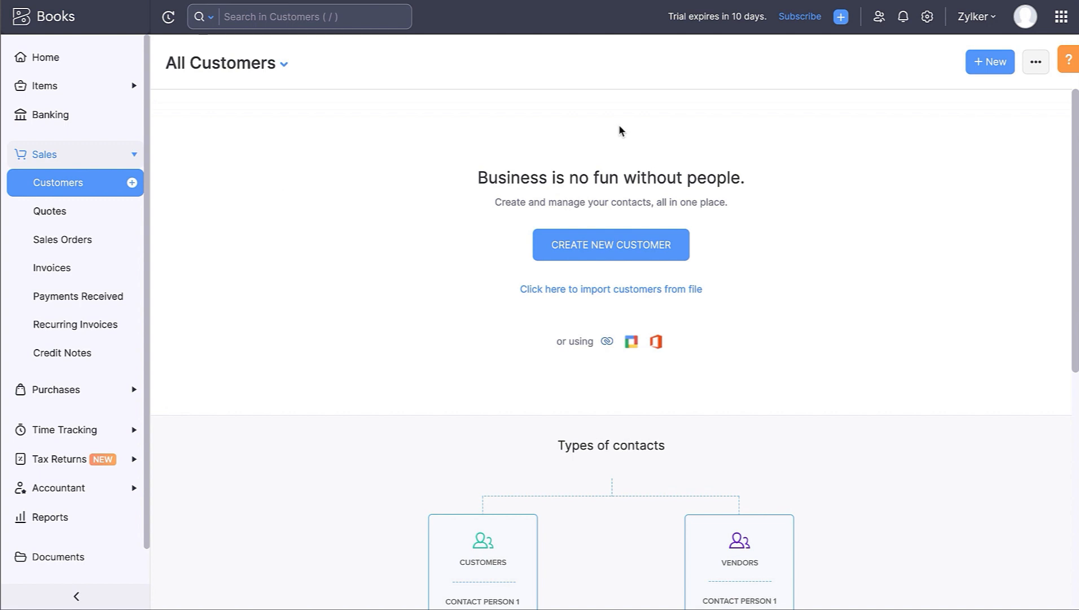
pyautogui.click(983, 63)
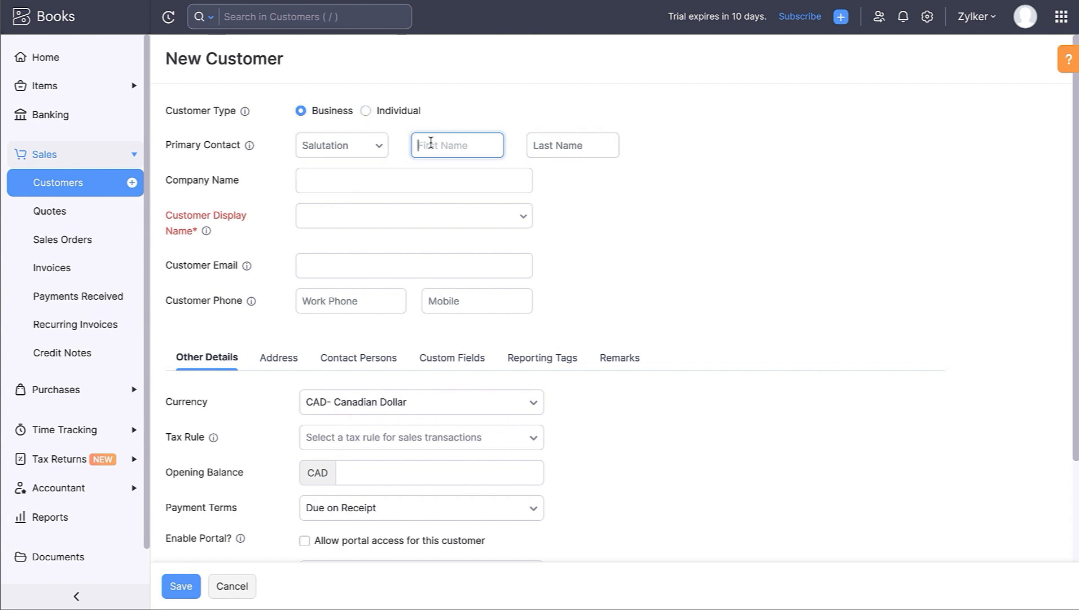
pyautogui.write('ABC Enterprise')
pyautogui.press('Tab')
pyautogui.press('Tab')
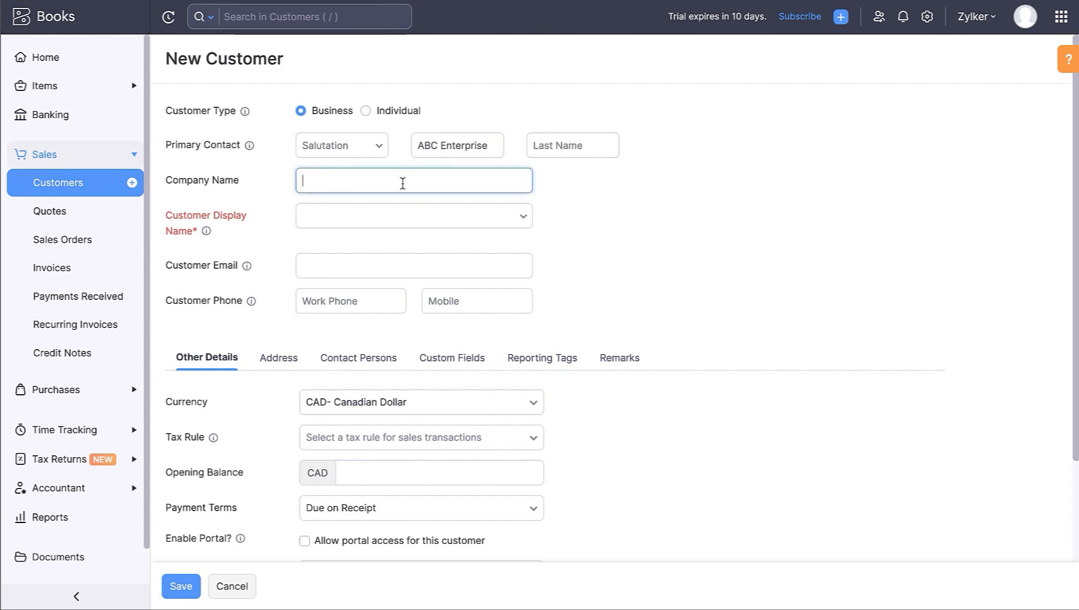
pyautogui.write('ABC Enterprise')
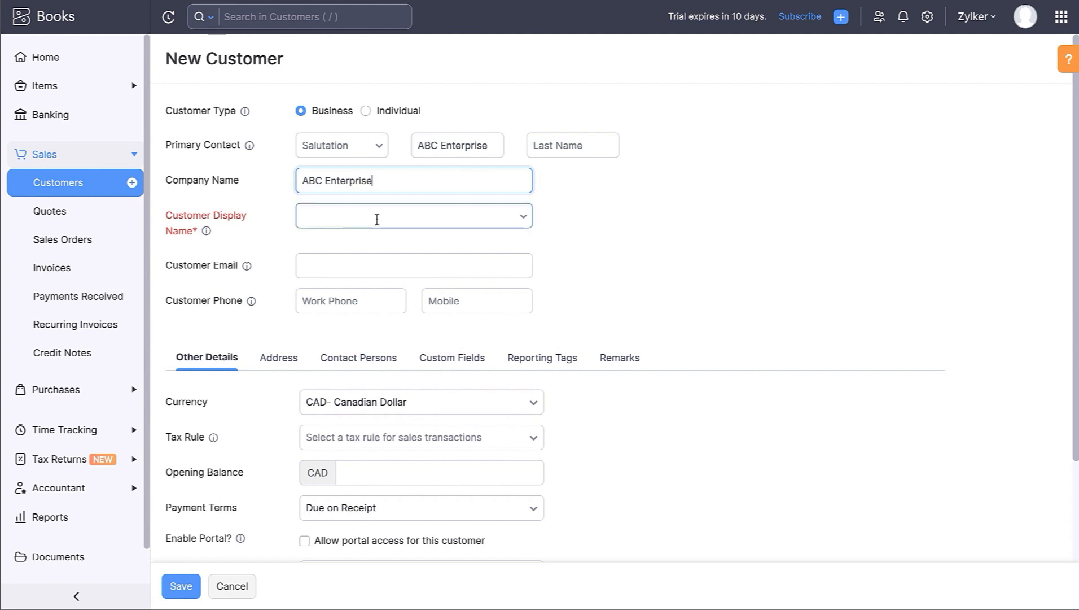
# - Set the display name to ABC Enterprise and fill in the customer's e-mail address
pyautogui.click(376, 216)
pyautogui.click(366, 249)
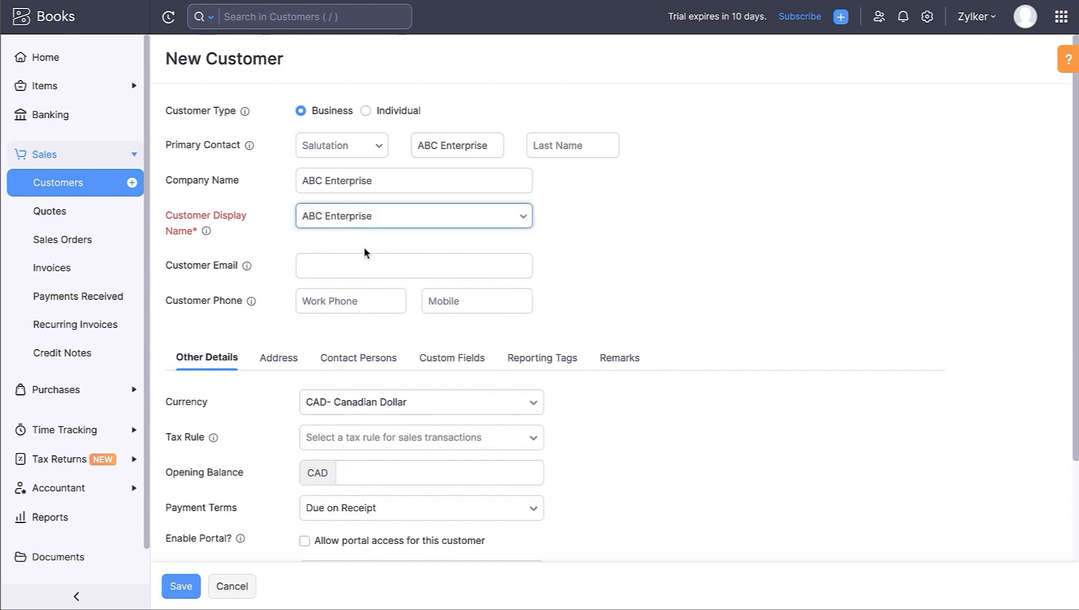
pyautogui.click(354, 260)
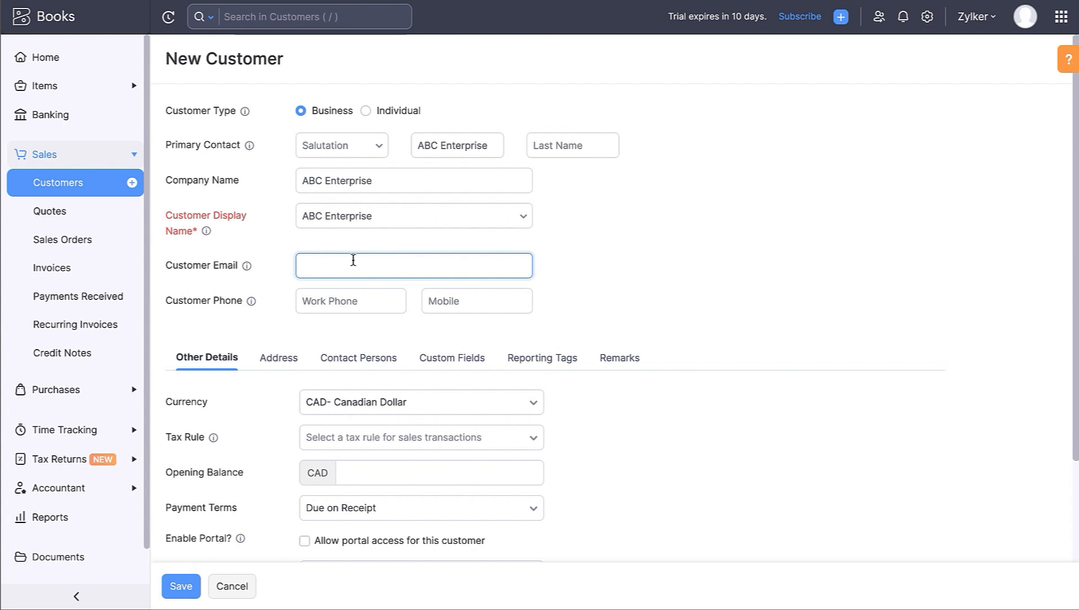
pyautogui.write('customer@zyl')
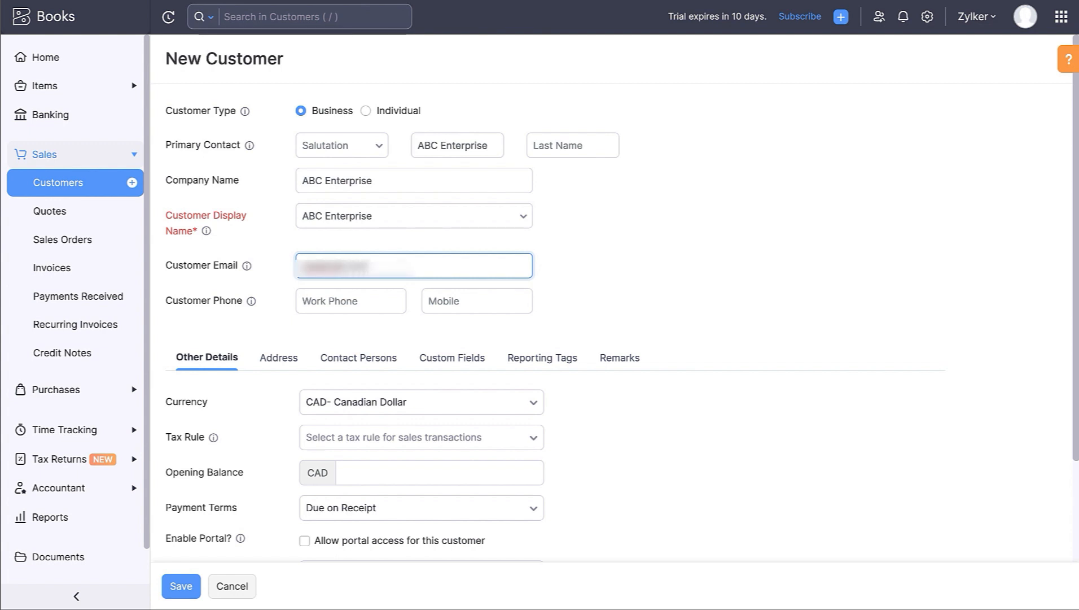
pyautogui.write('ker.com')
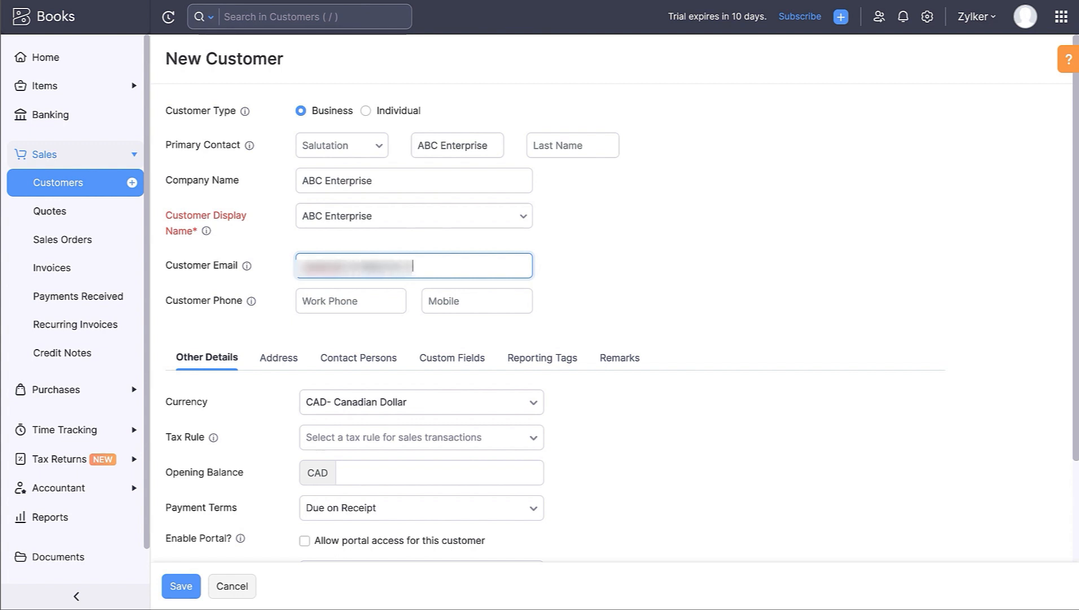
pyautogui.write('m')
pyautogui.click(326, 303)
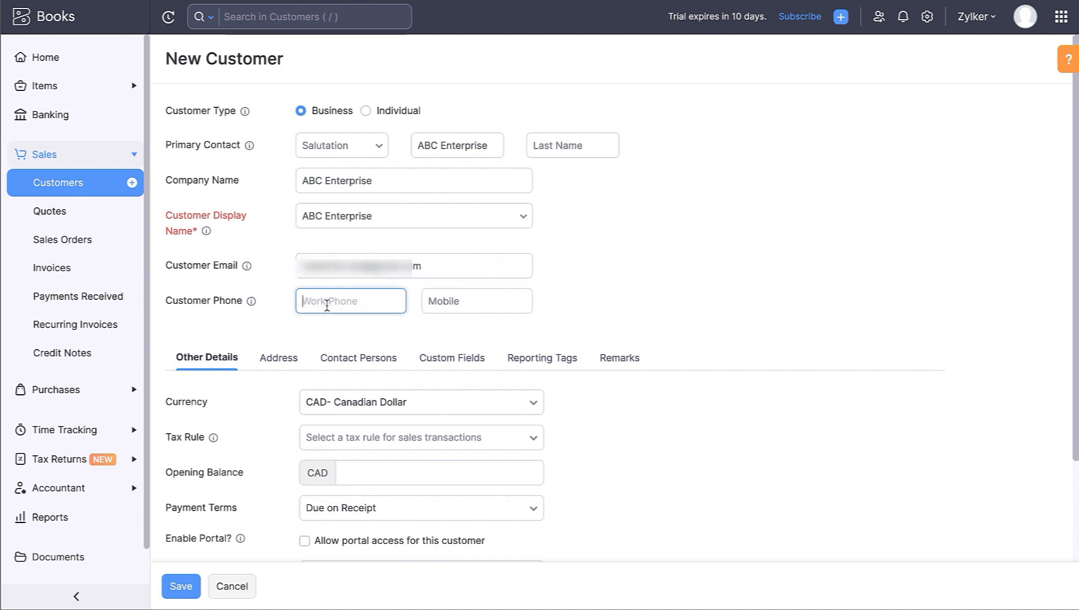
# - Keep Canadian Dollar currency and Due on Receipt payment terms, with no tax rule
pyautogui.scroll(-2, 327, 304)
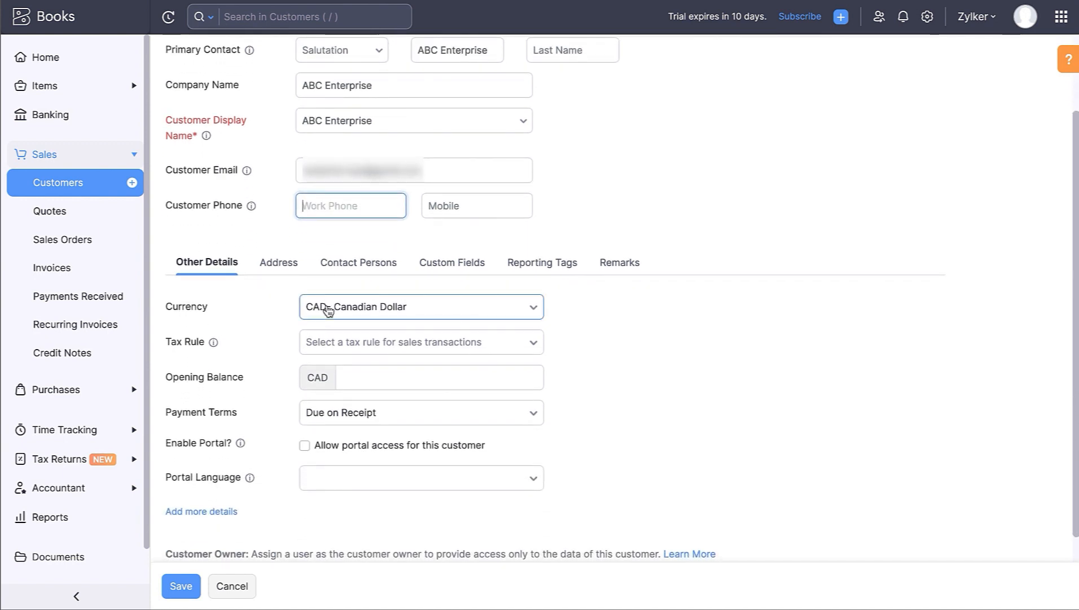
pyautogui.click(328, 310)
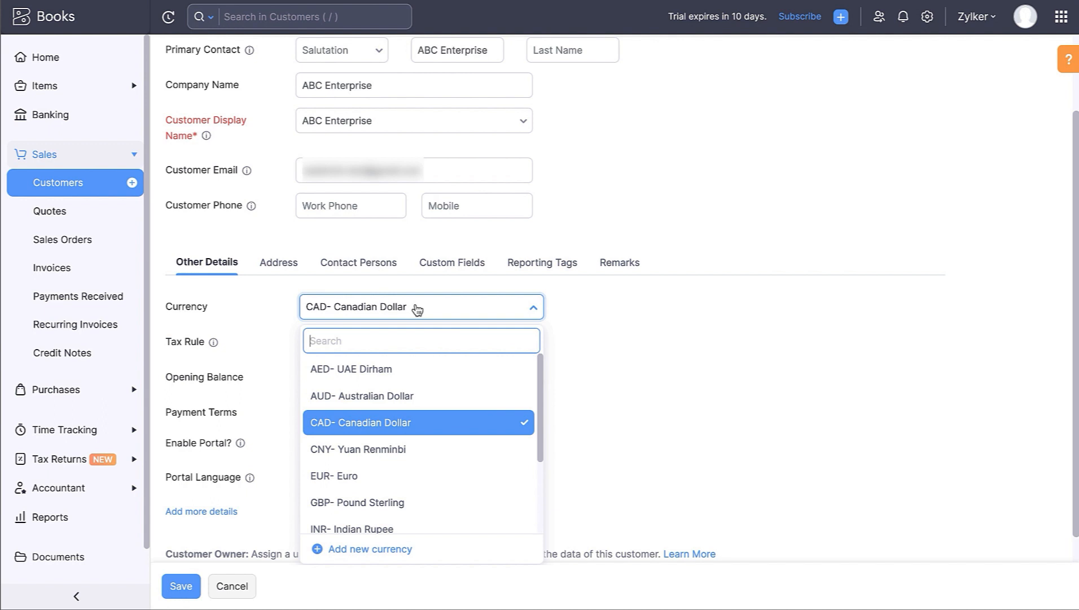
pyautogui.click(416, 309)
pyautogui.click(457, 341)
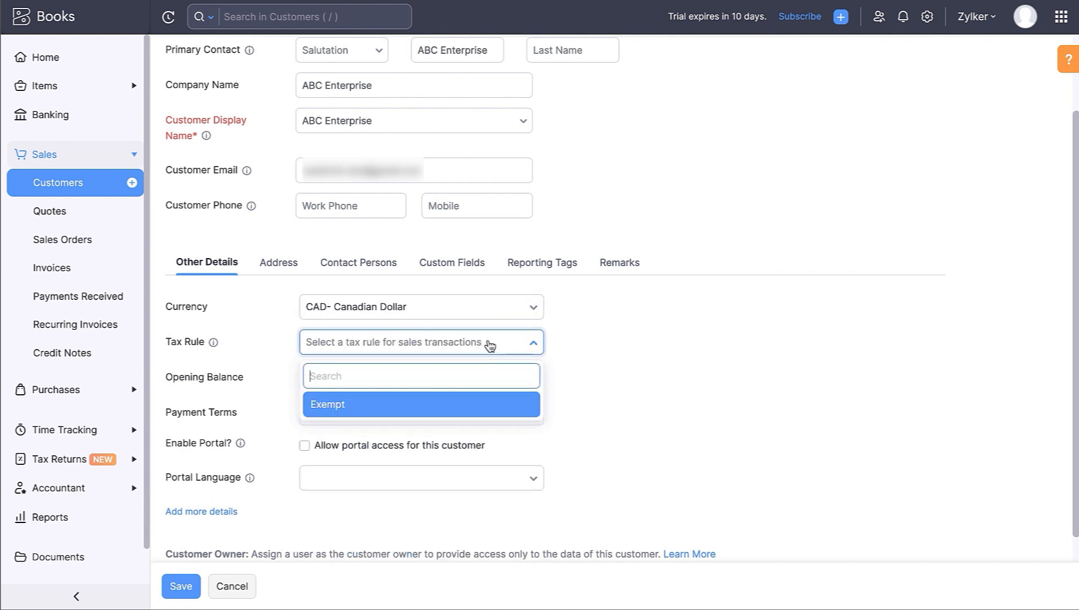
pyautogui.click(490, 345)
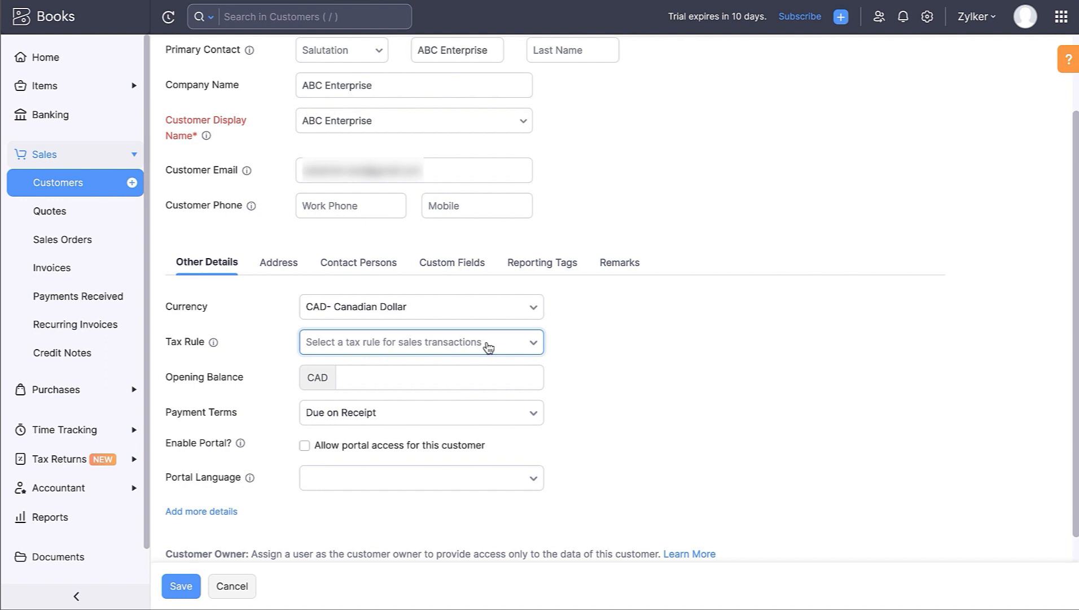
pyautogui.click(434, 372)
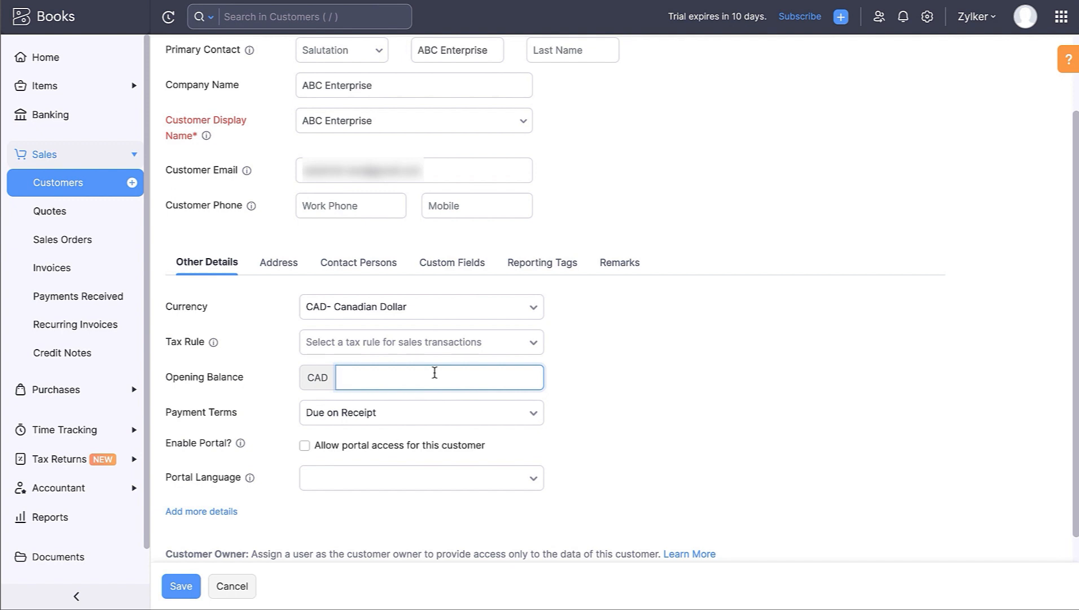
pyautogui.click(414, 410)
pyautogui.click(415, 411)
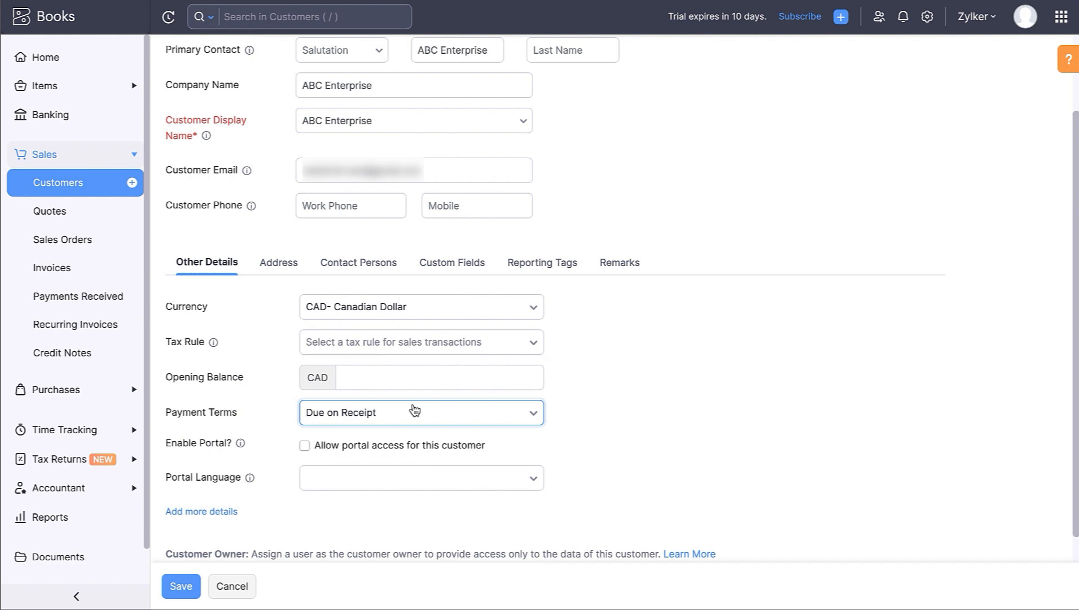
# - Allow portal access for ABC Enterprise and show its address fields
pyautogui.scroll(-1, 415, 411)
pyautogui.click(305, 411)
pyautogui.click(214, 478)
pyautogui.scroll(-2, 277, 494)
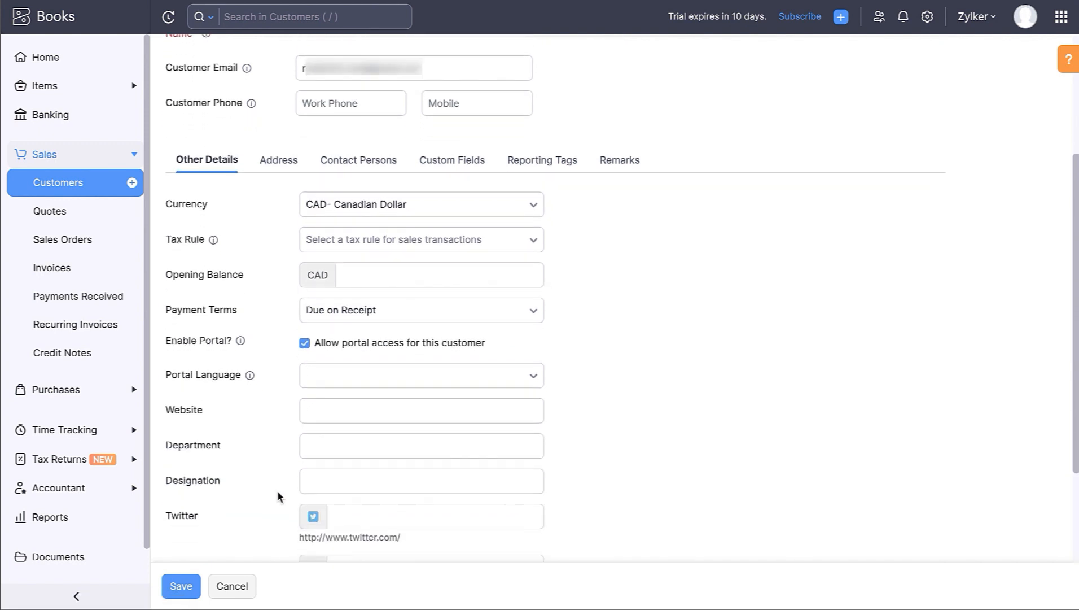
pyautogui.scroll(-1, 277, 495)
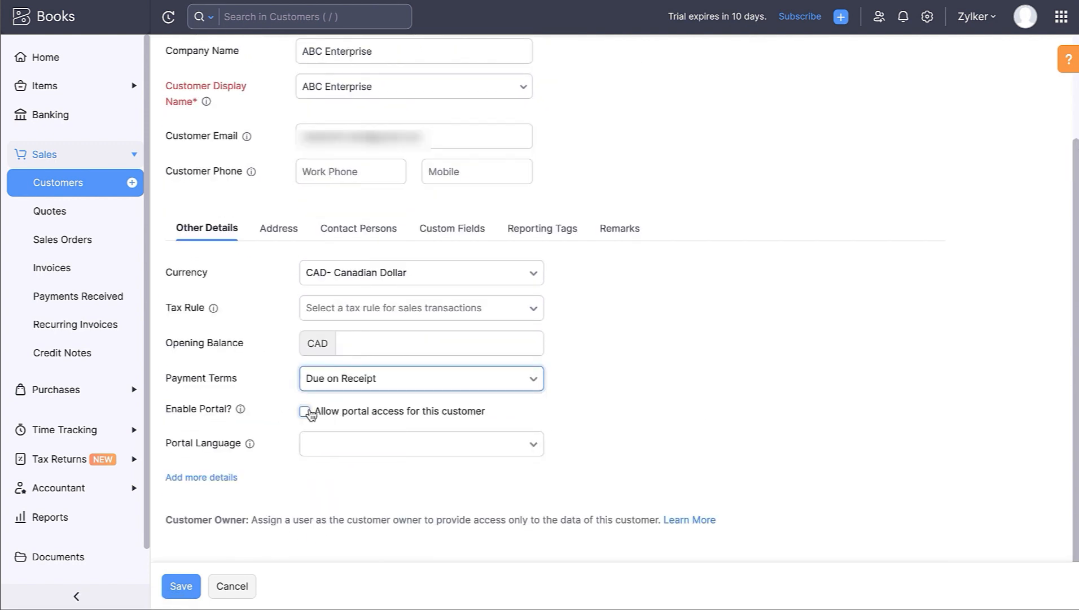
pyautogui.click(307, 412)
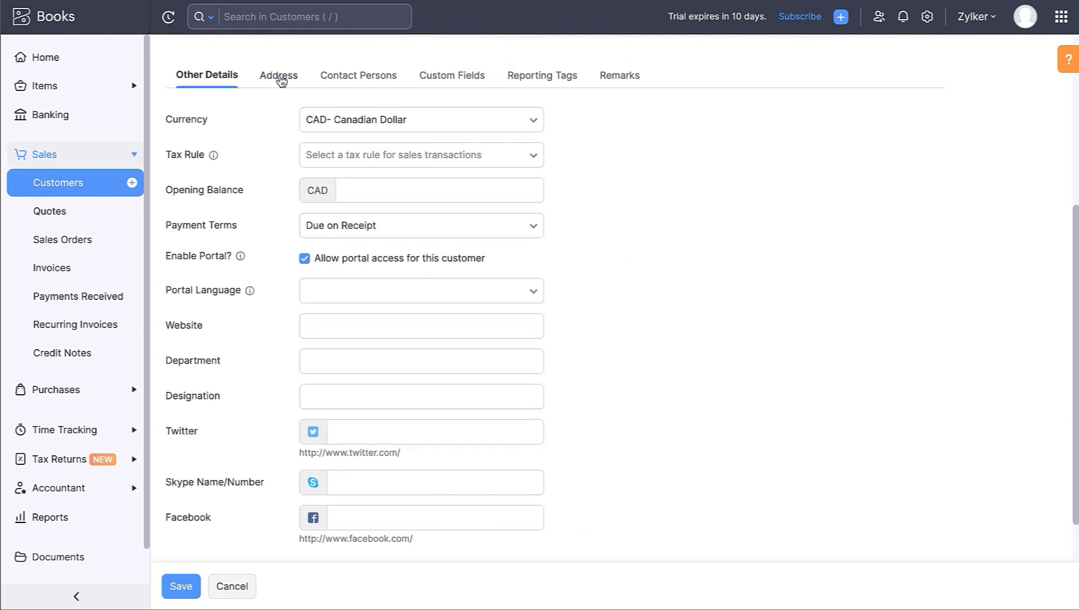
pyautogui.click(279, 75)
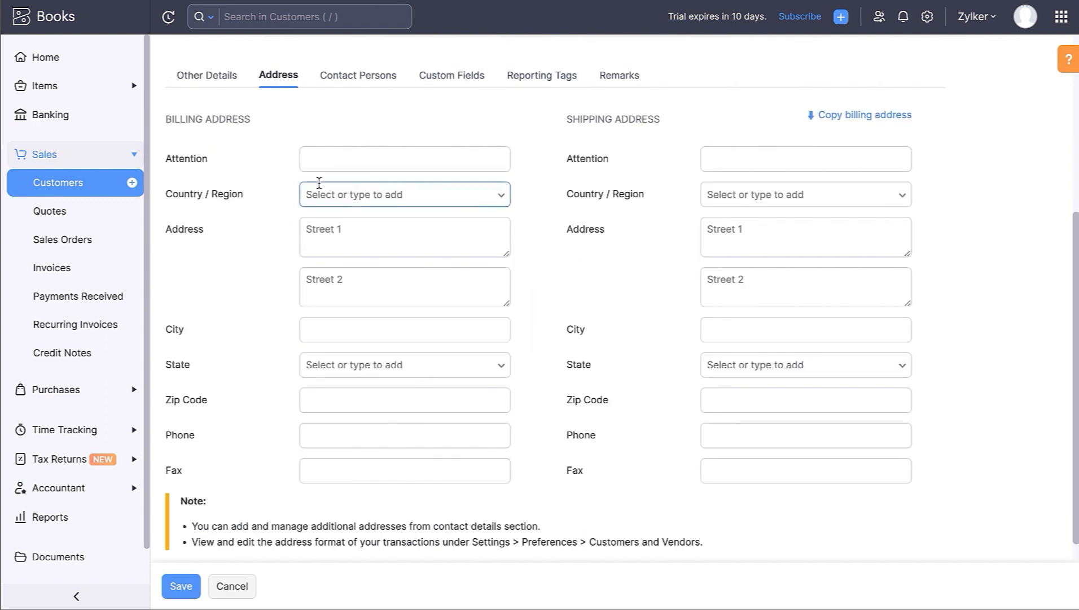
# - Enter Canada for the Robson Street, Vancouver billing address, review the other tabs, and save ABC Enterprise
pyautogui.click(371, 201)
pyautogui.write('Canada')
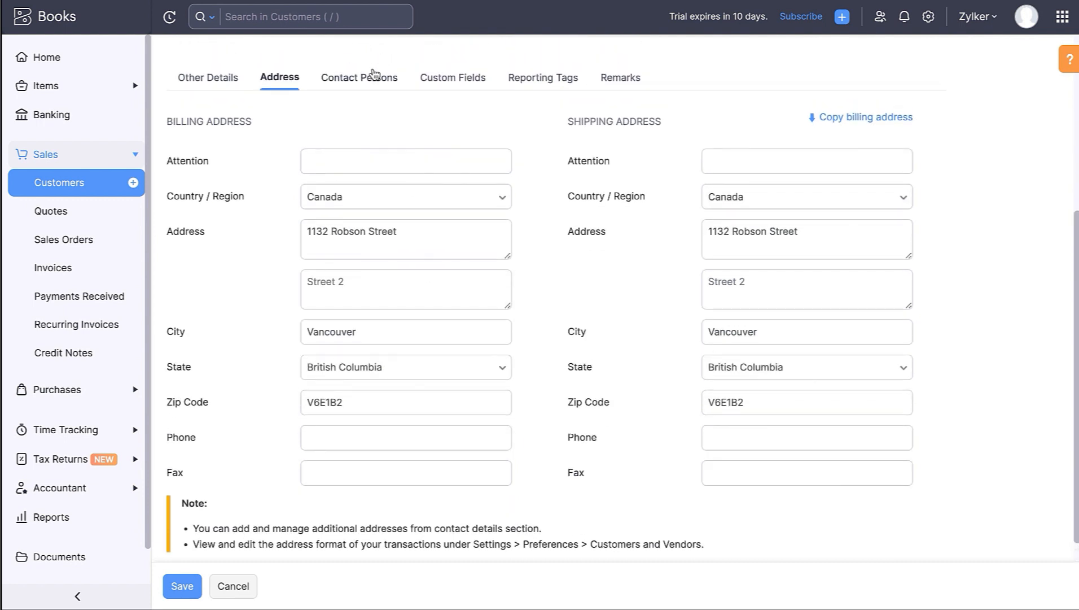
pyautogui.click(364, 75)
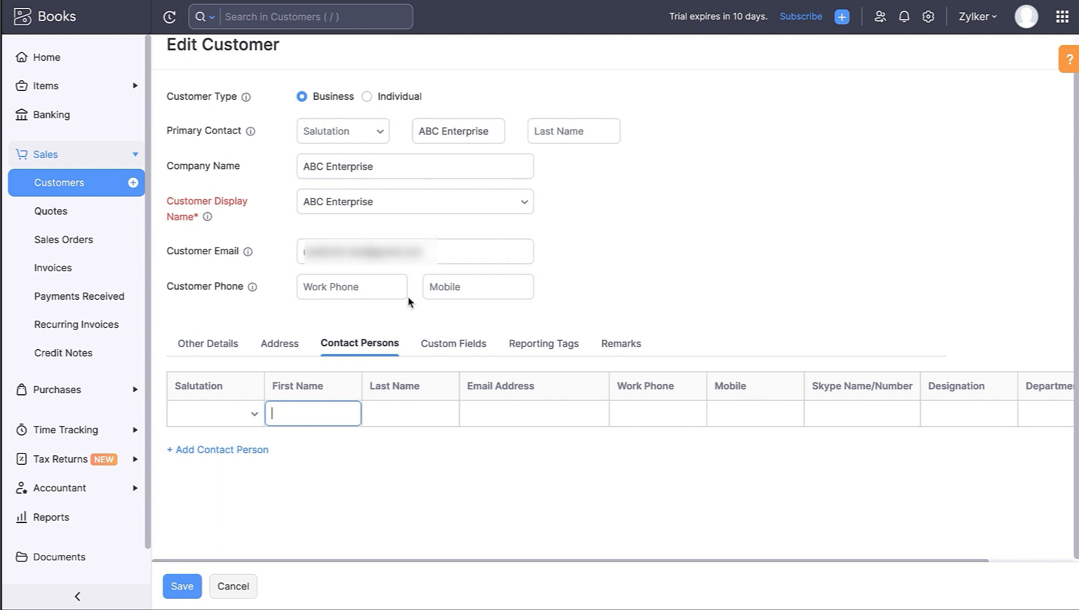
pyautogui.click(444, 343)
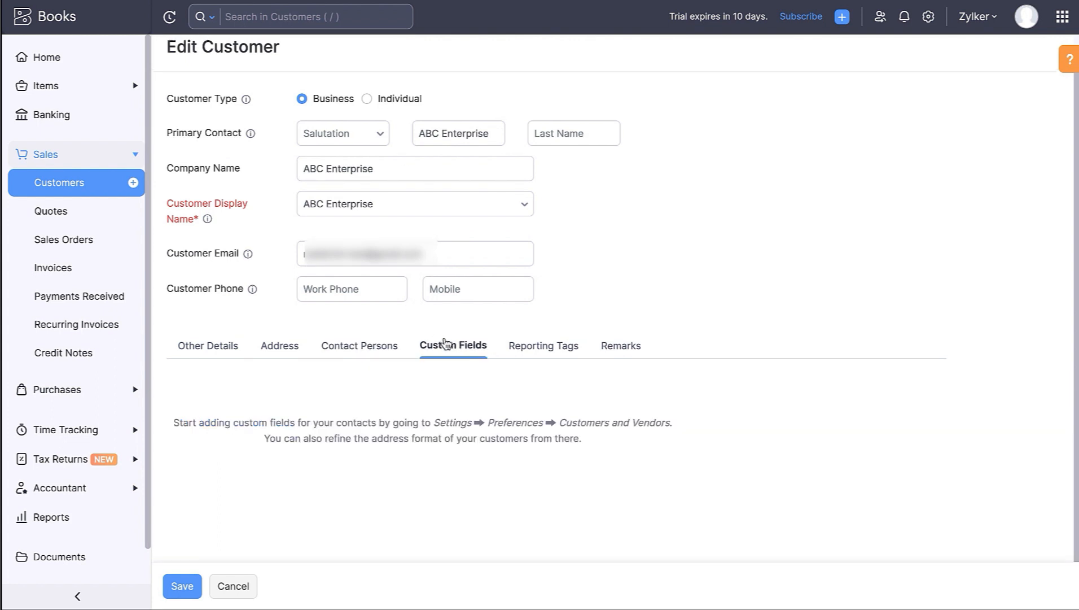
pyautogui.click(539, 353)
pyautogui.click(623, 354)
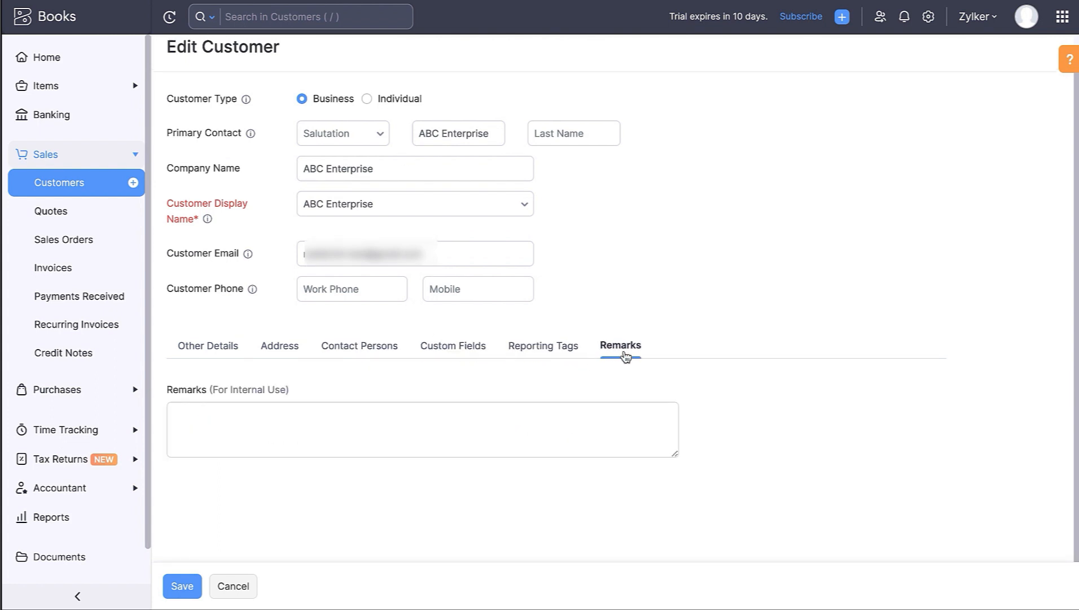
pyautogui.click(190, 586)
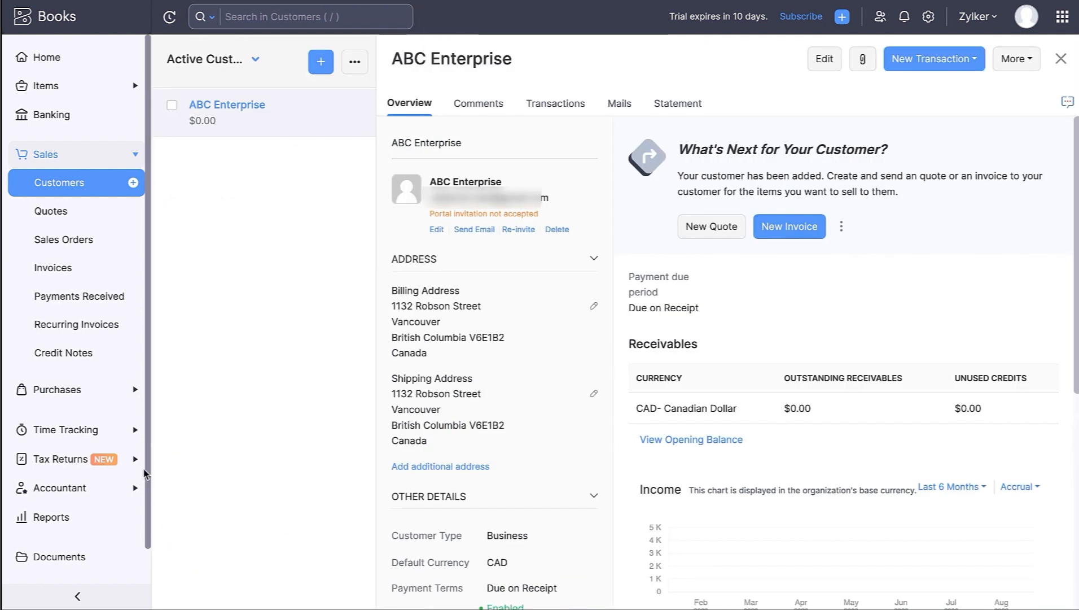
# - Create and save vendor FRC Printers with no purchase tax rule
pyautogui.click(113, 395)
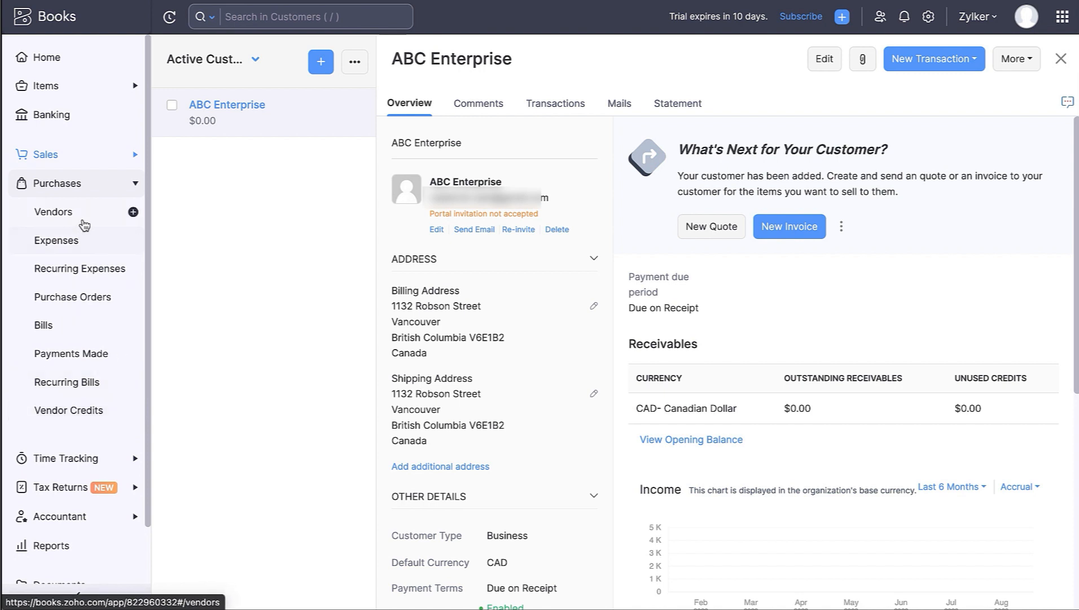
pyautogui.click(84, 224)
pyautogui.click(133, 212)
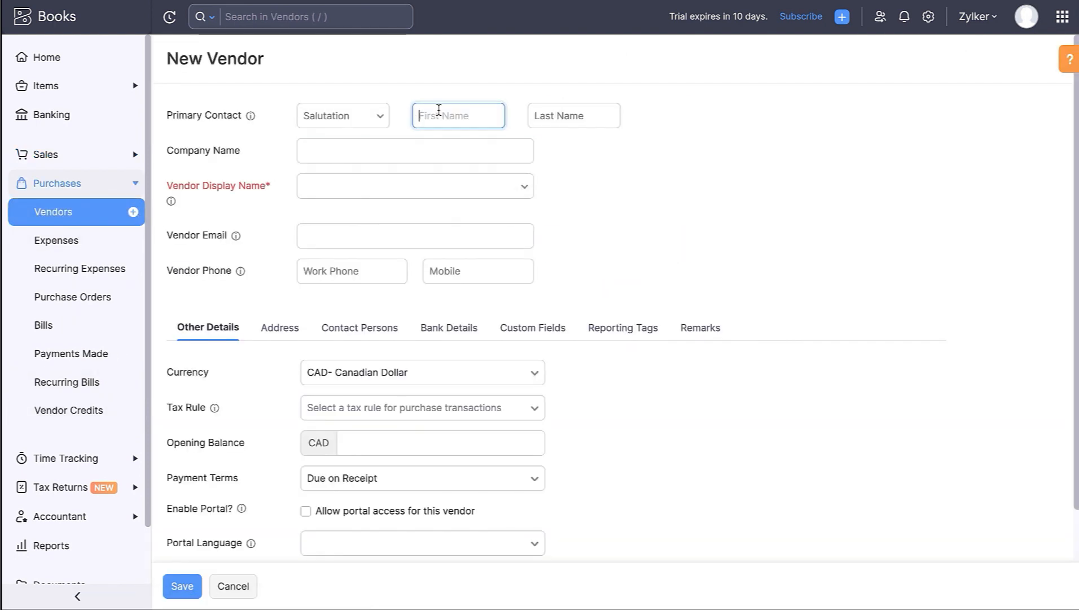
pyautogui.write('FRC Printers')
pyautogui.press('Tab')
pyautogui.press('Tab')
pyautogui.write('FRC Printers')
pyautogui.press('Tab')
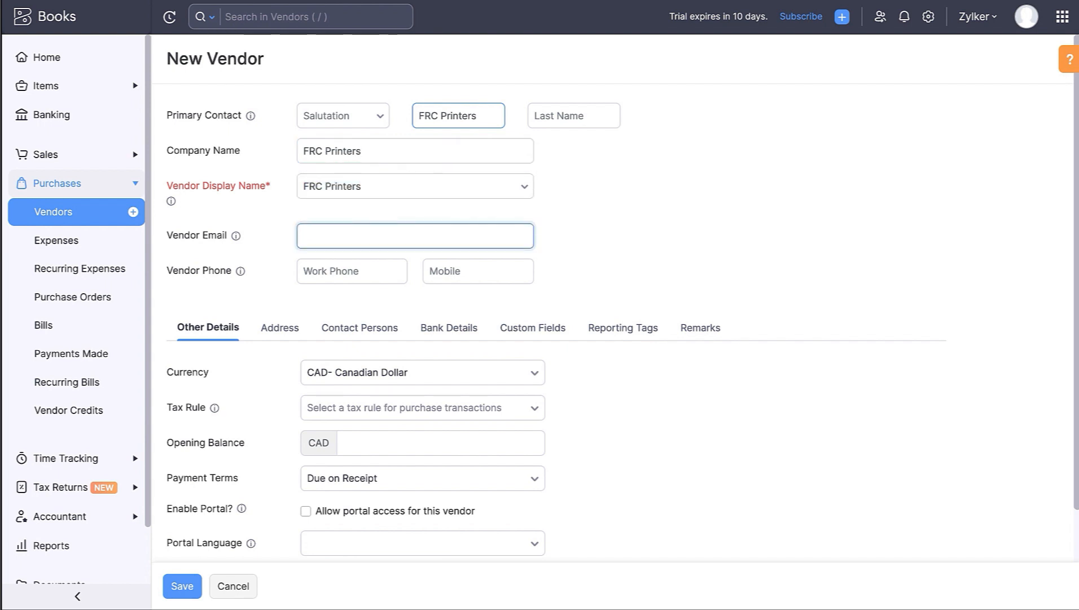
pyautogui.scroll(-1, 417, 228)
pyautogui.click(403, 347)
pyautogui.click(333, 419)
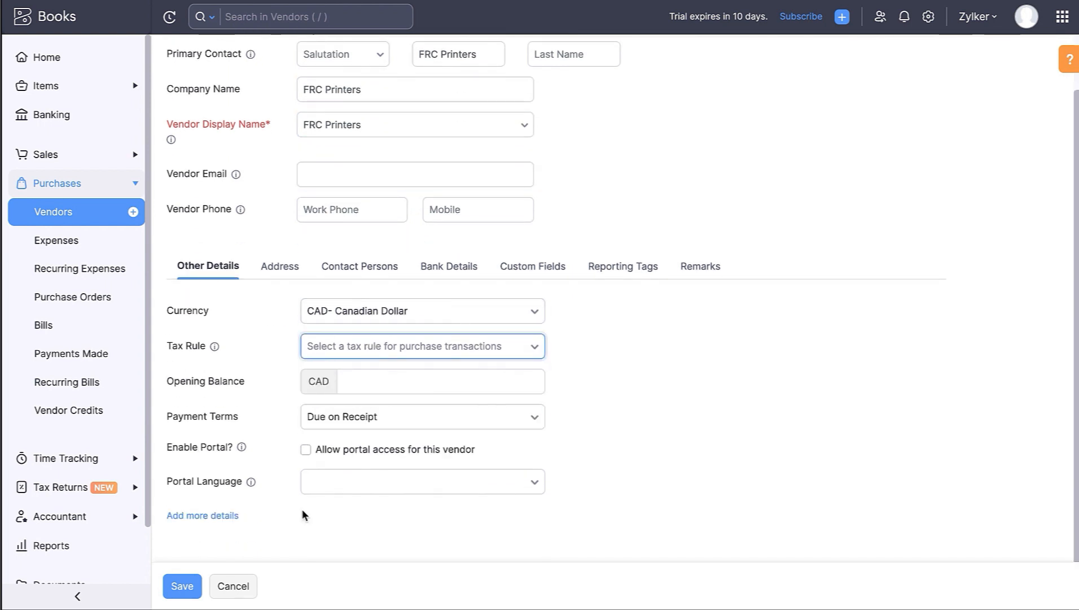
pyautogui.click(186, 587)
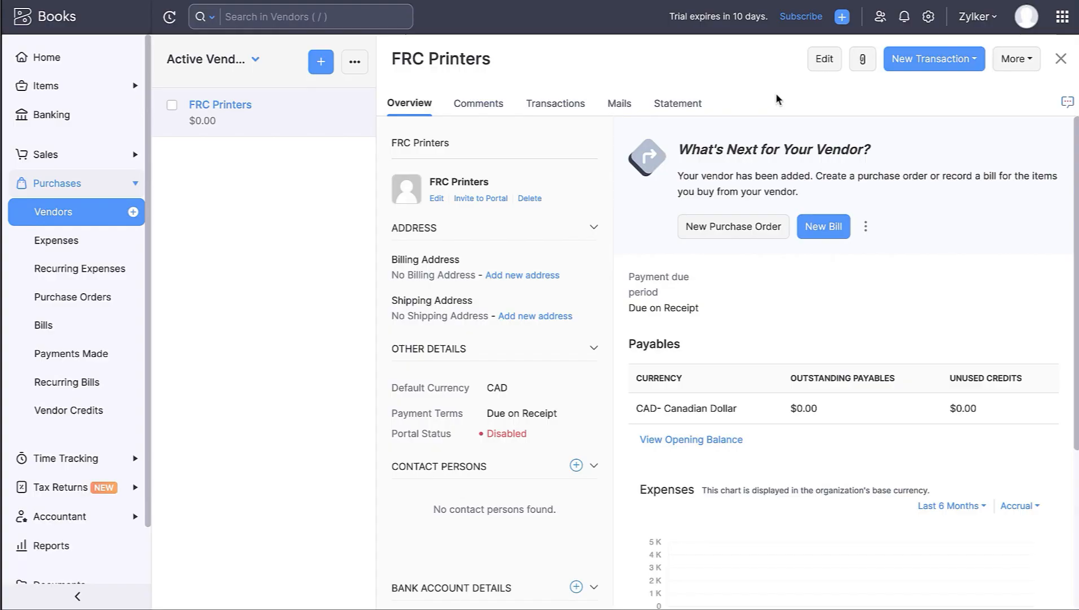
pyautogui.click(930, 16)
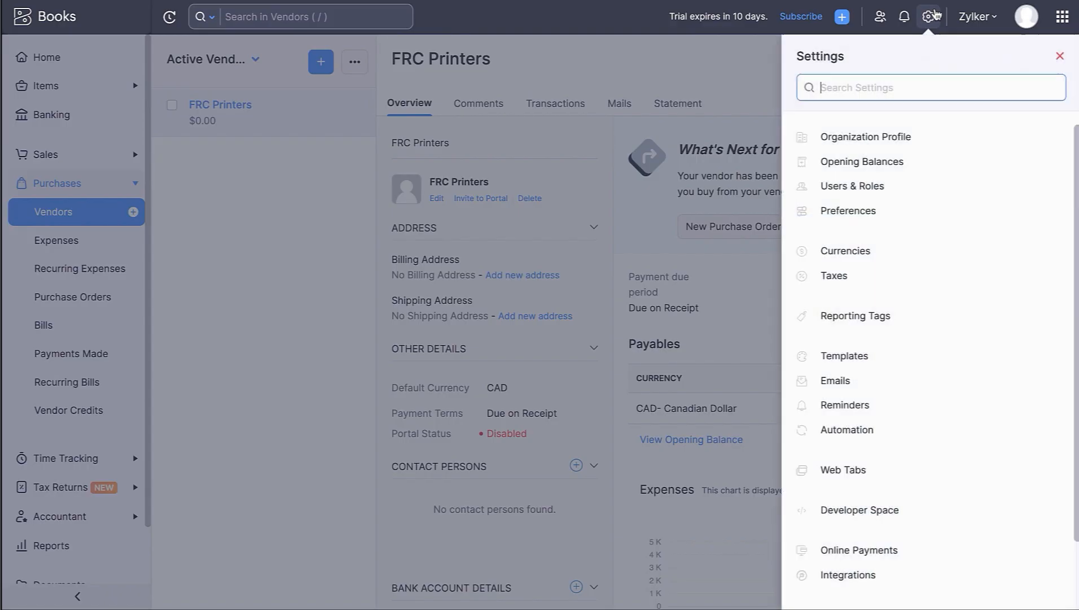
# - Set the Opening Balances migration date to 9 August 2023 (2023/08/09)
pyautogui.click(931, 163)
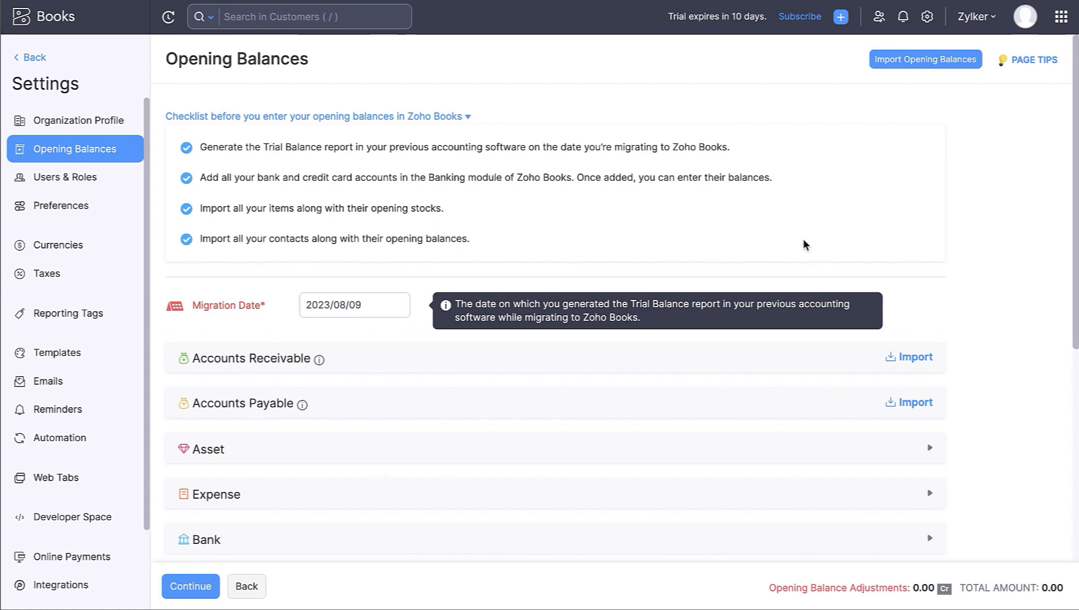
pyautogui.click(403, 298)
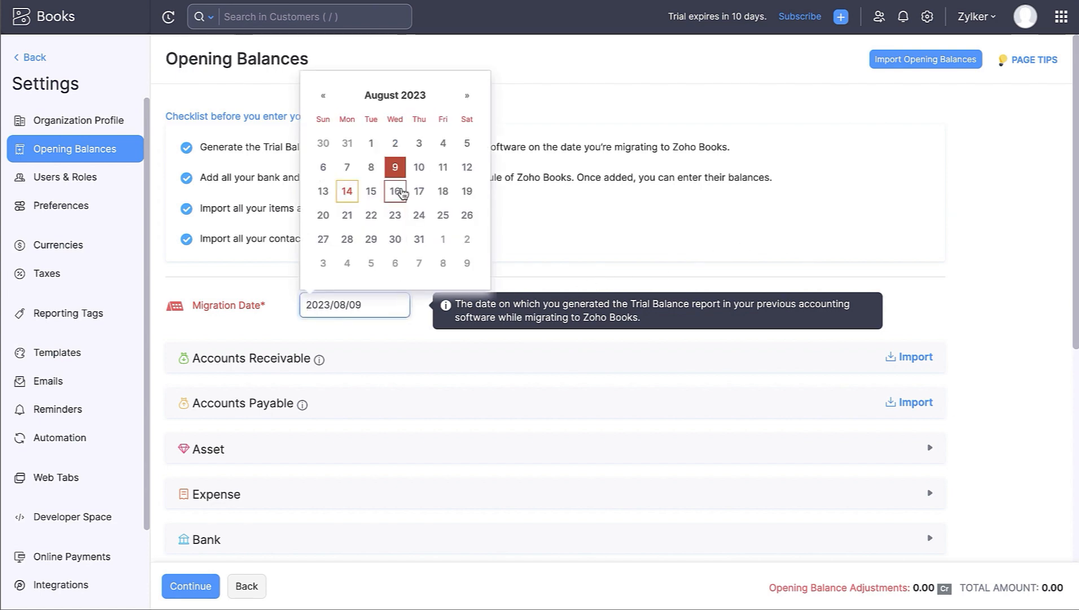
pyautogui.click(400, 169)
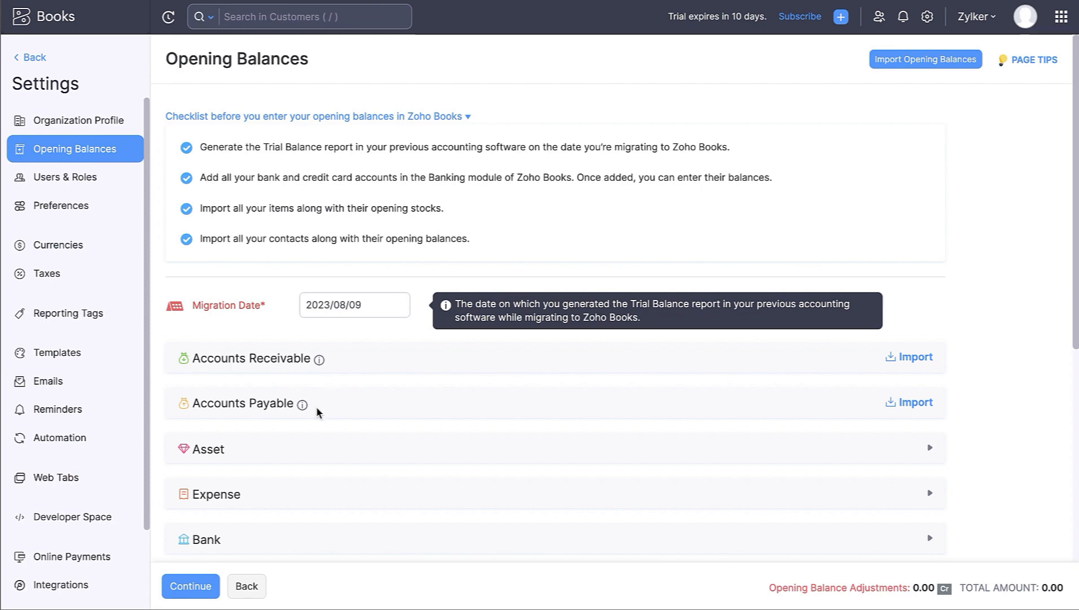
pyautogui.scroll(-3, 316, 405)
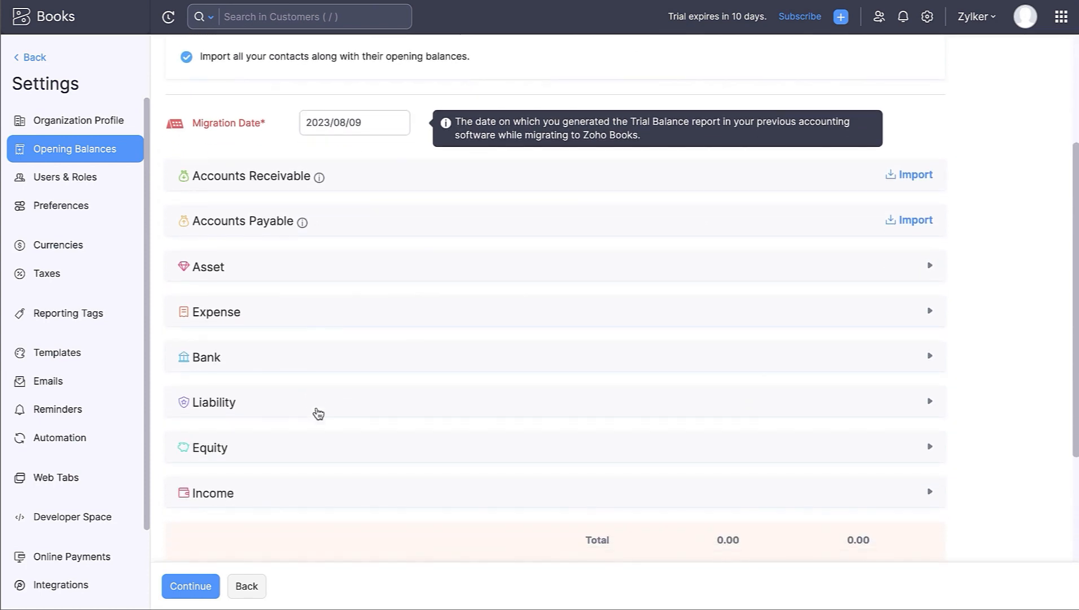
# - Enter a 100 Goodwill debit and a 100 Prepaid Expenses credit
pyautogui.click(309, 268)
pyautogui.click(672, 340)
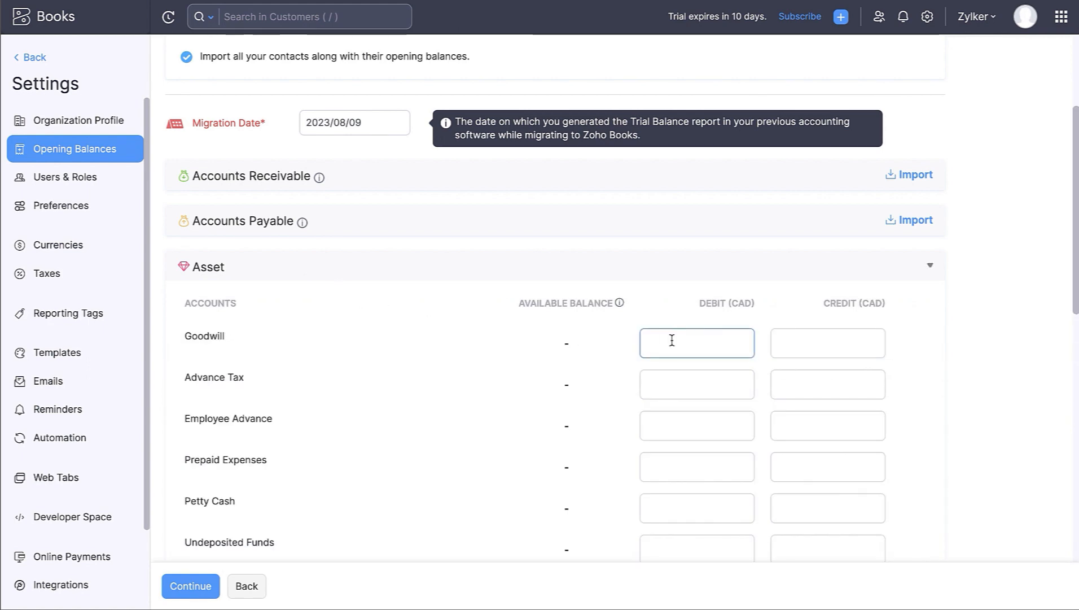
pyautogui.write('100')
pyautogui.press('Tab')
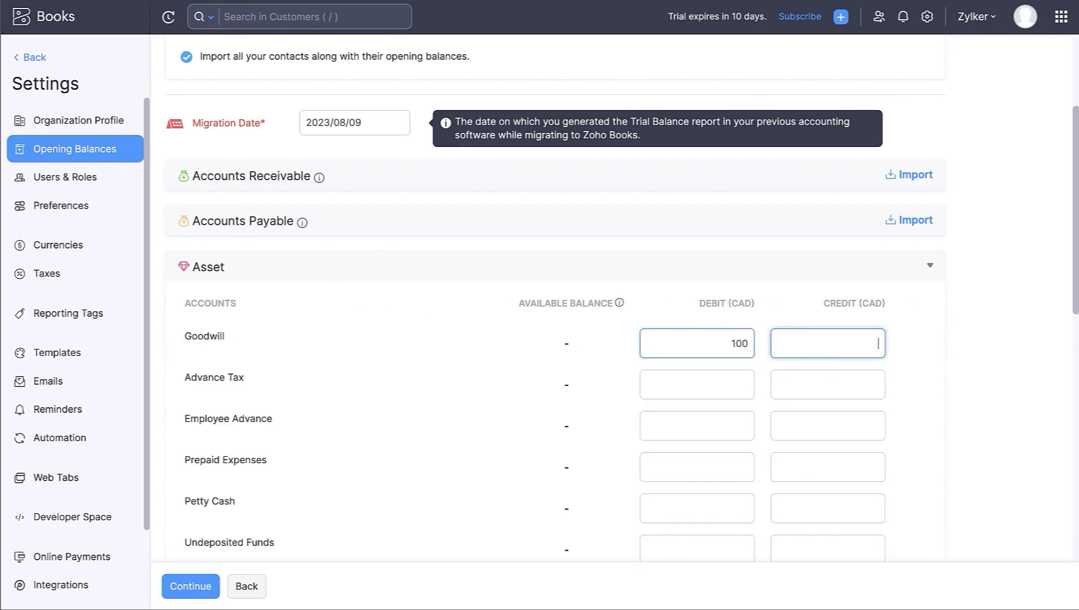
pyautogui.click(788, 465)
pyautogui.write('100')
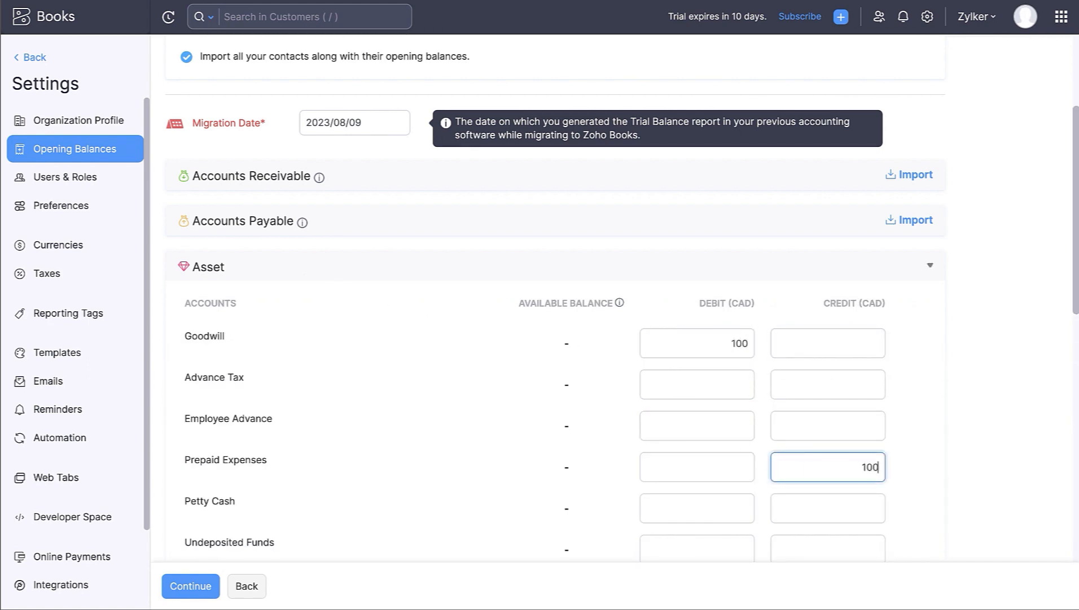
pyautogui.click(895, 488)
# - Enter a 5000 Credit Card Charges debit and a 5000 IT and Internet Expenses credit
pyautogui.scroll(-10, 896, 488)
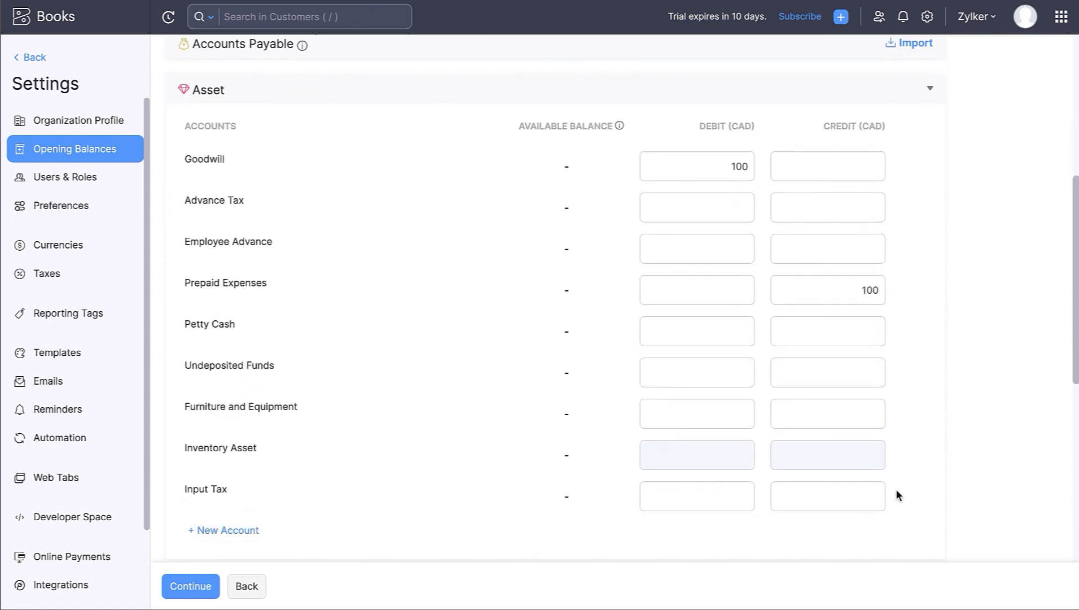
pyautogui.click(710, 509)
pyautogui.write('5000')
pyautogui.scroll(-3, 710, 509)
pyautogui.click(828, 451)
pyautogui.write('5000')
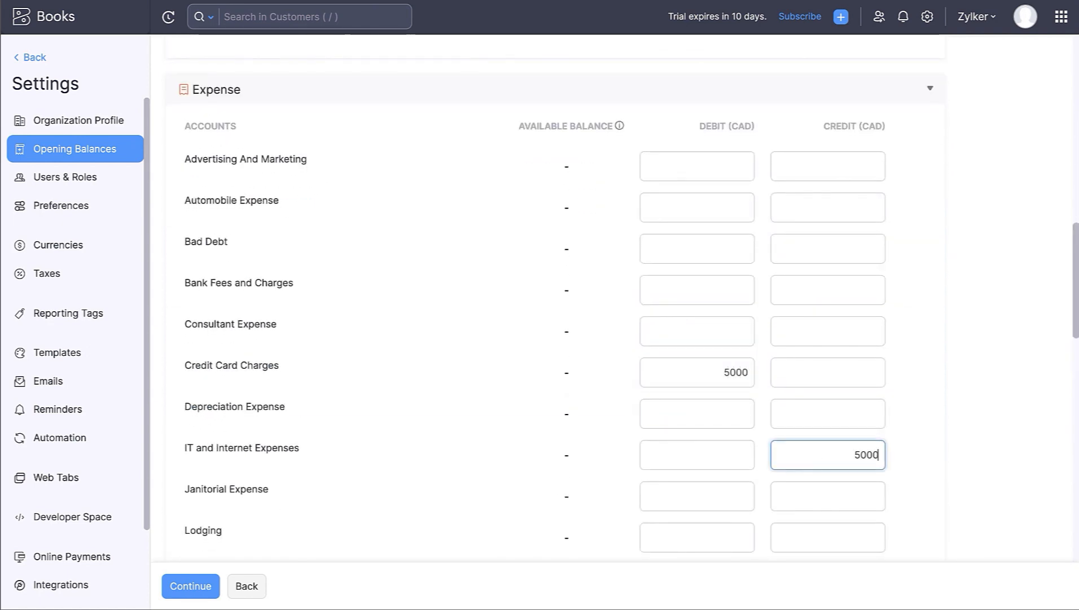
pyautogui.scroll(-15, 913, 489)
# - Confirm the opening balances totalling 5100.00 and return to the vendors list
pyautogui.click(206, 586)
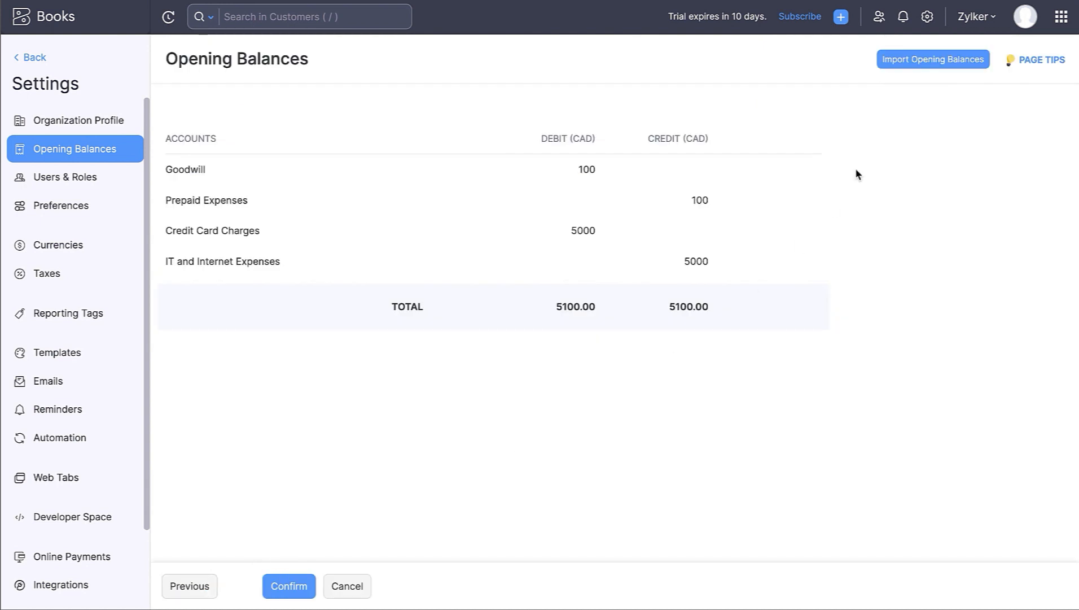
pyautogui.click(289, 586)
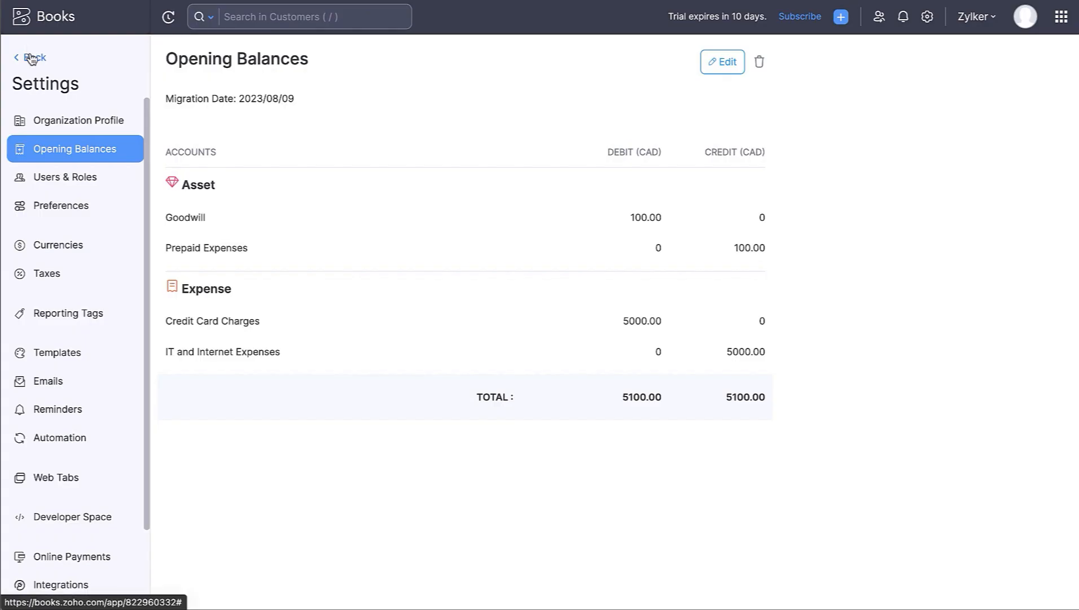
pyautogui.click(31, 55)
pyautogui.click(61, 154)
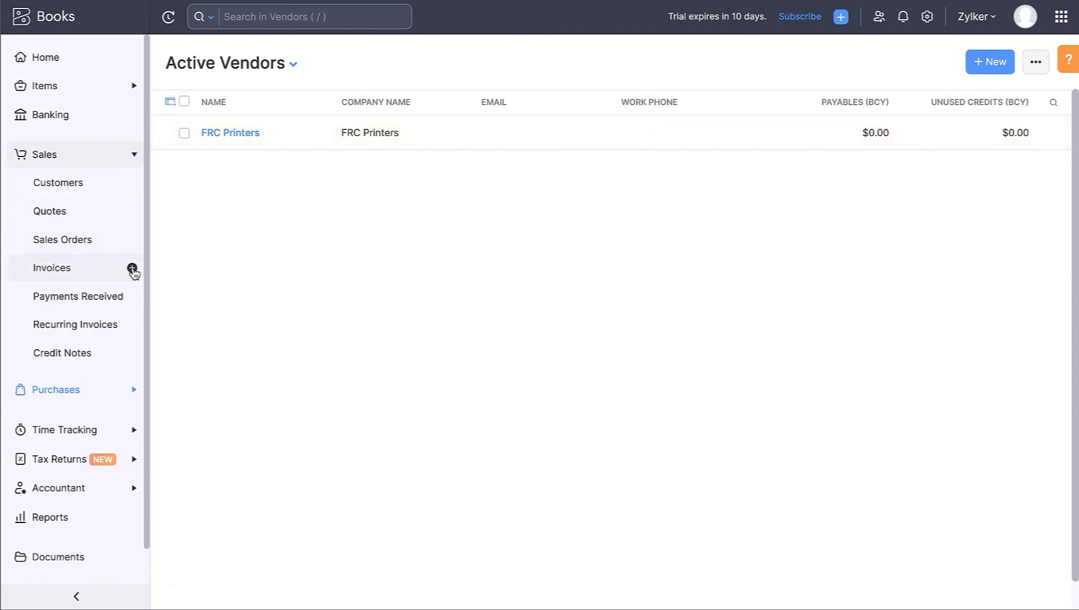
# - Start a new invoice for ABC Enterprise, keeping invoice numbers auto-generated
pyautogui.click(132, 269)
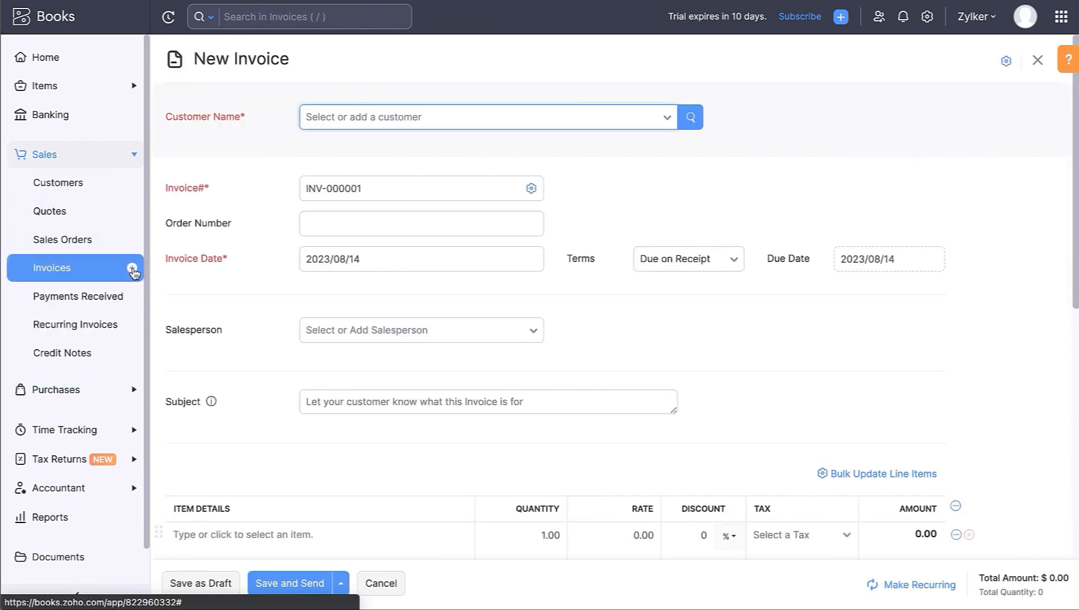
pyautogui.click(350, 116)
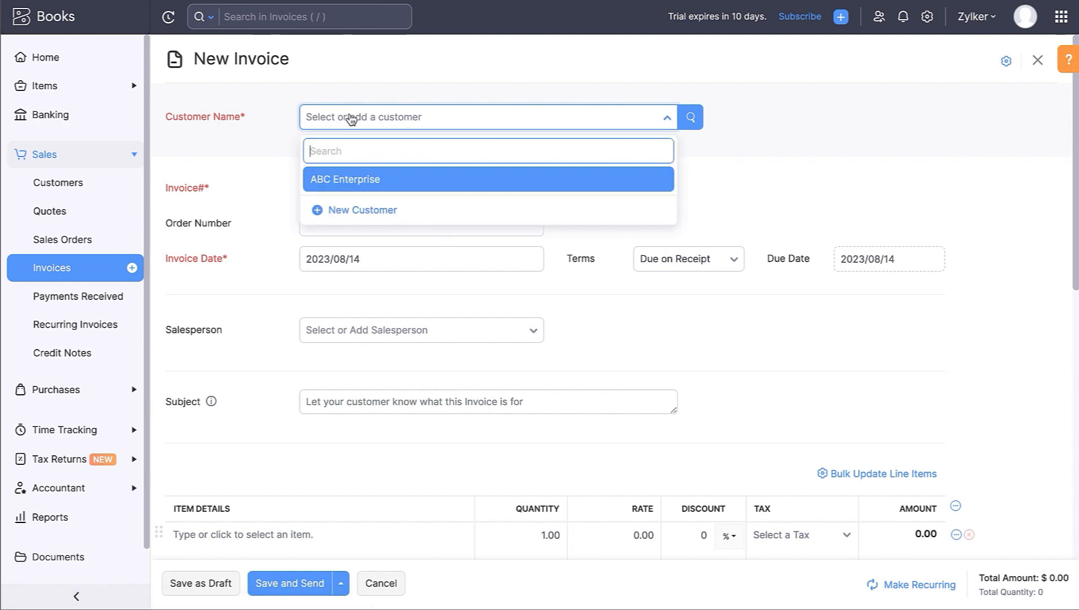
pyautogui.click(351, 180)
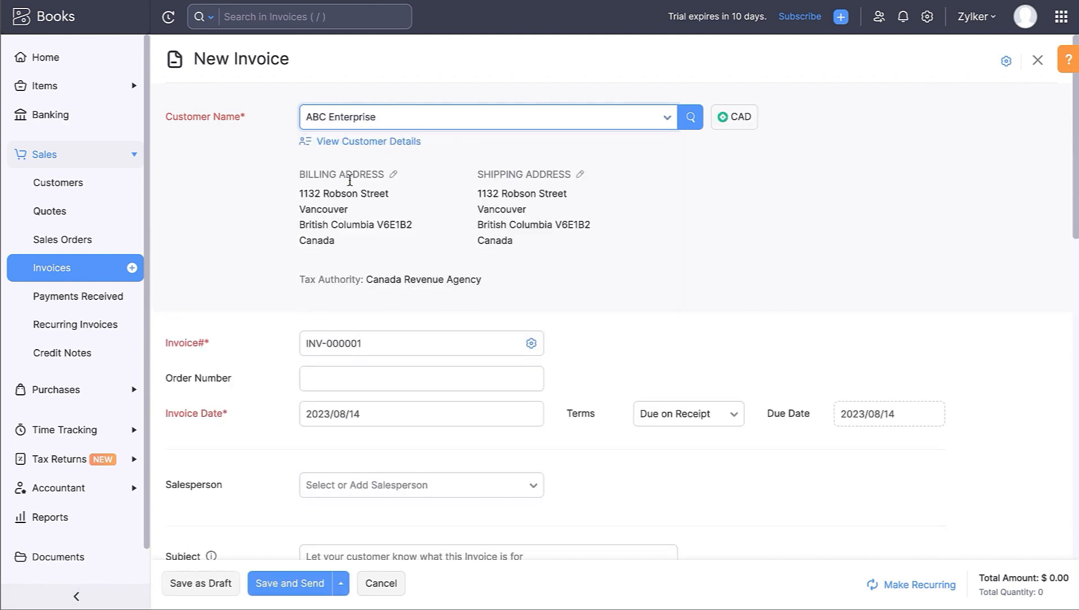
pyautogui.scroll(-6, 350, 180)
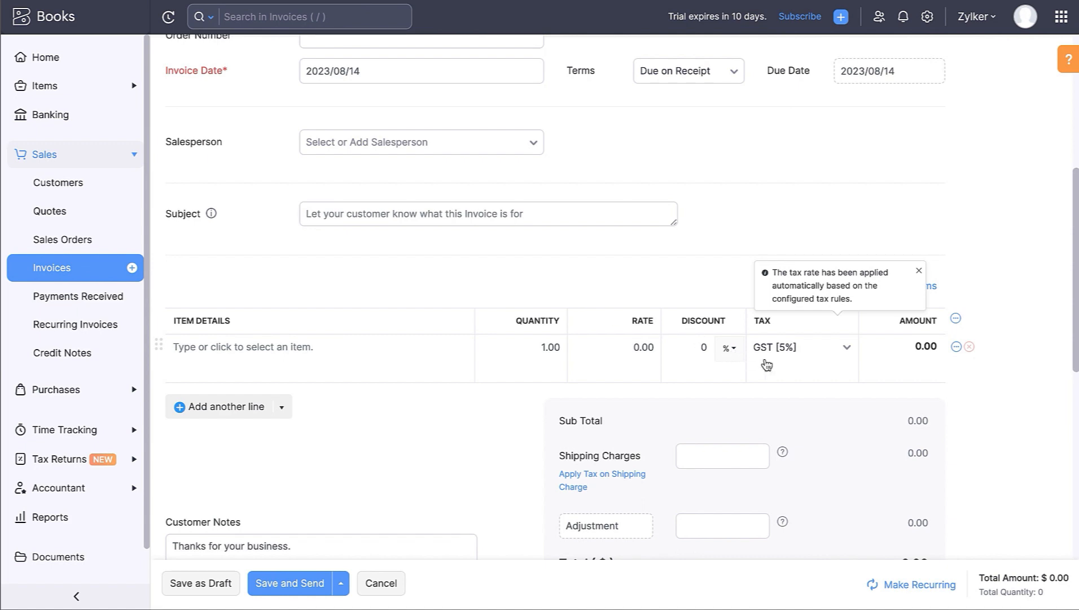
pyautogui.scroll(6, 767, 364)
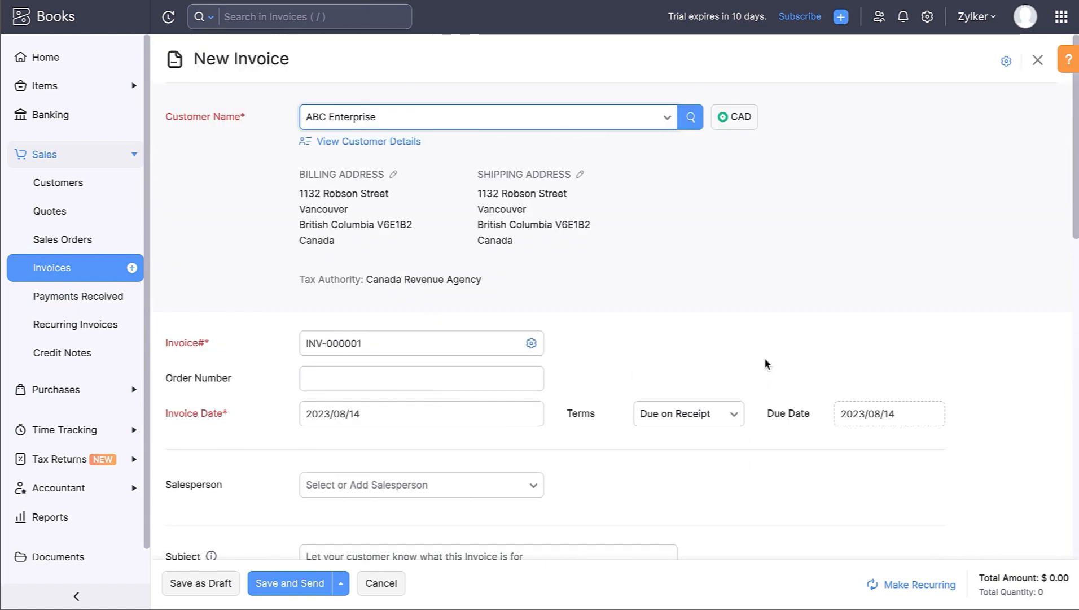
pyautogui.click(377, 351)
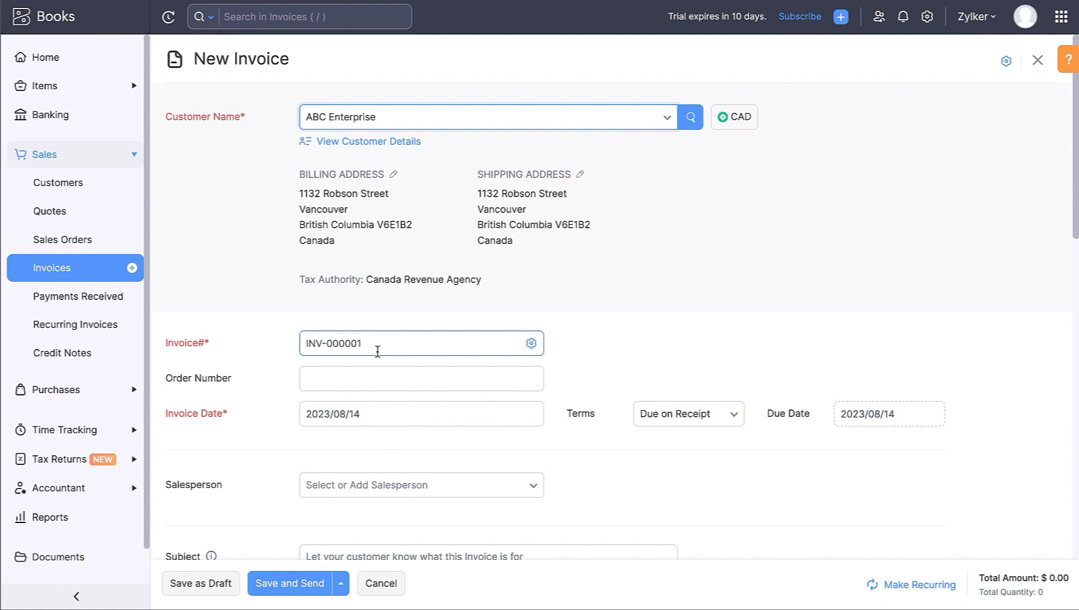
pyautogui.click(531, 344)
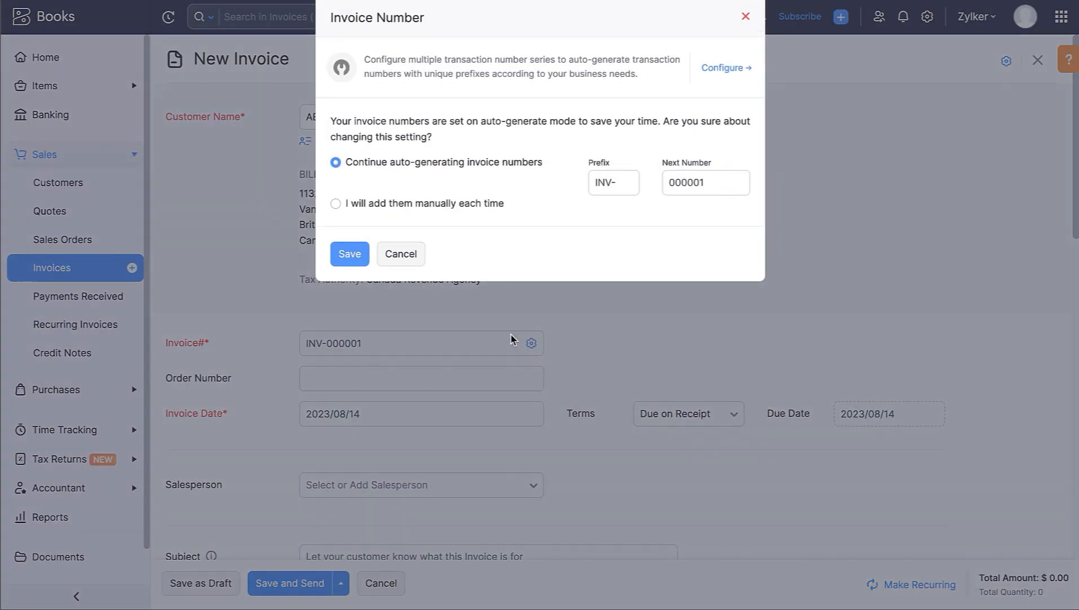
pyautogui.click(411, 261)
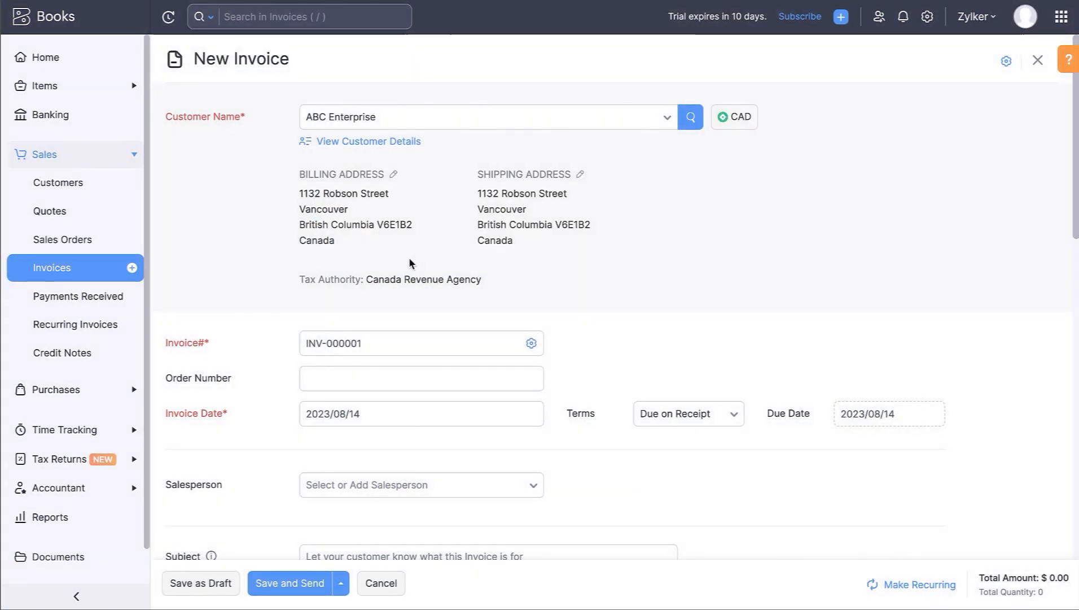
# - Keep 14 August as the invoice date and add a Laptop line item
pyautogui.click(381, 415)
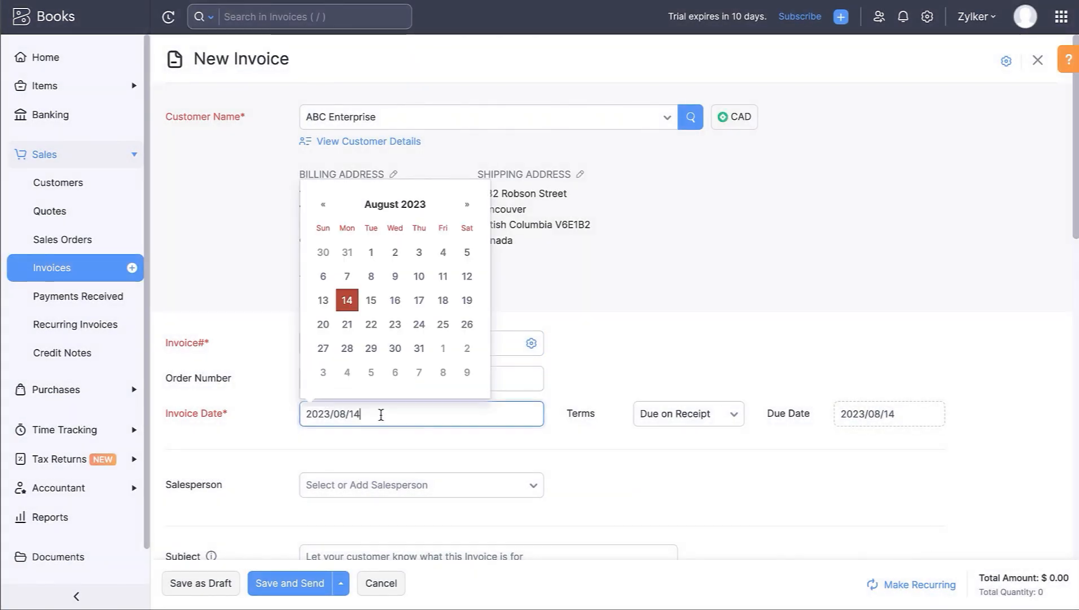
pyautogui.click(344, 298)
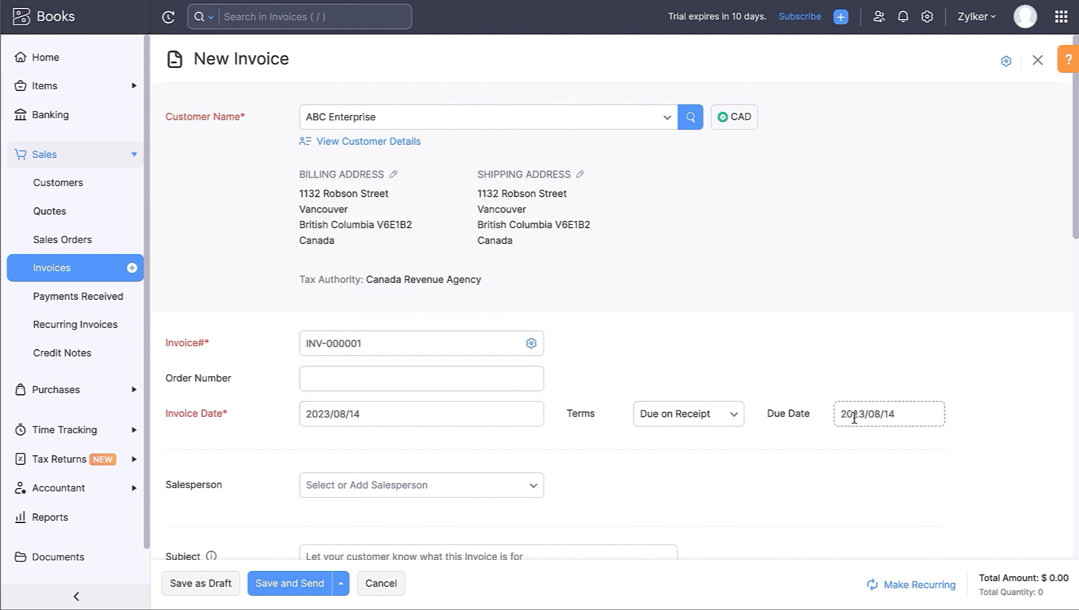
pyautogui.scroll(-5, 623, 510)
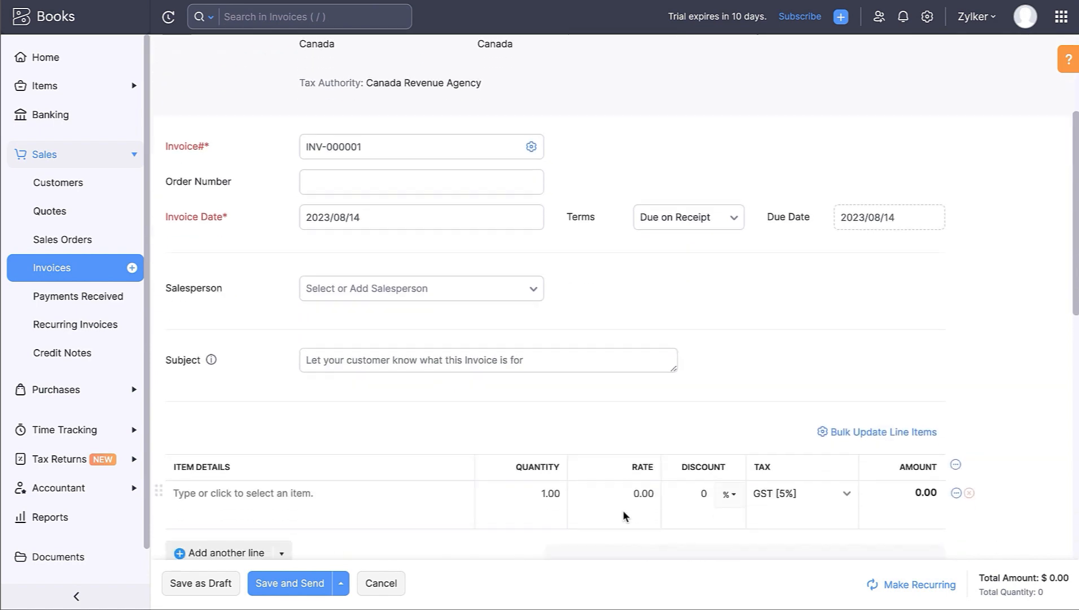
pyautogui.click(394, 437)
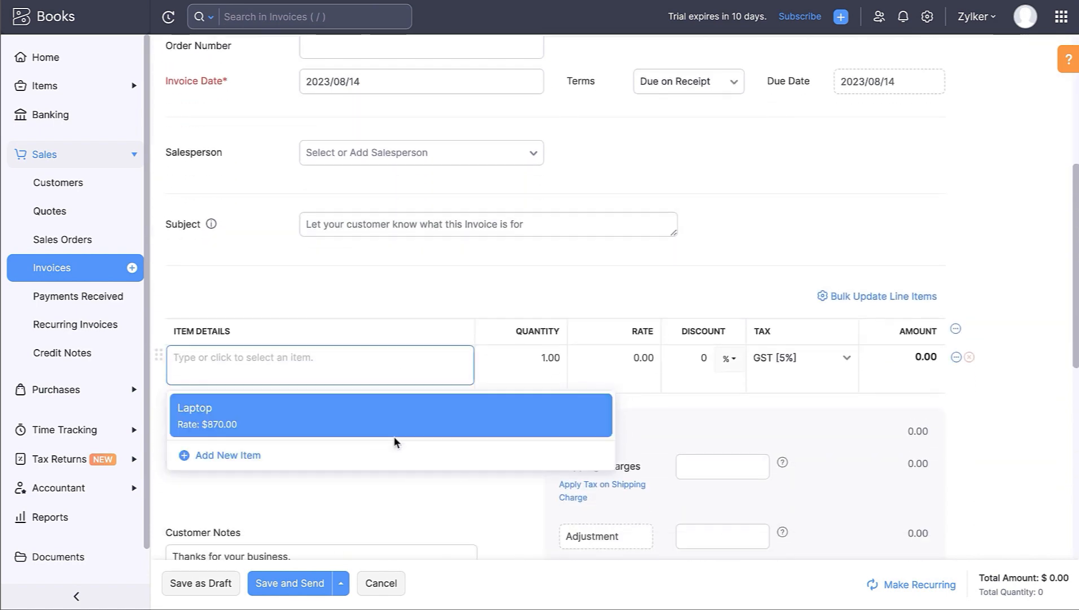
pyautogui.click(394, 436)
# - Add the terms and conditions 'Payment to be made within 15 days'
pyautogui.scroll(-5, 359, 504)
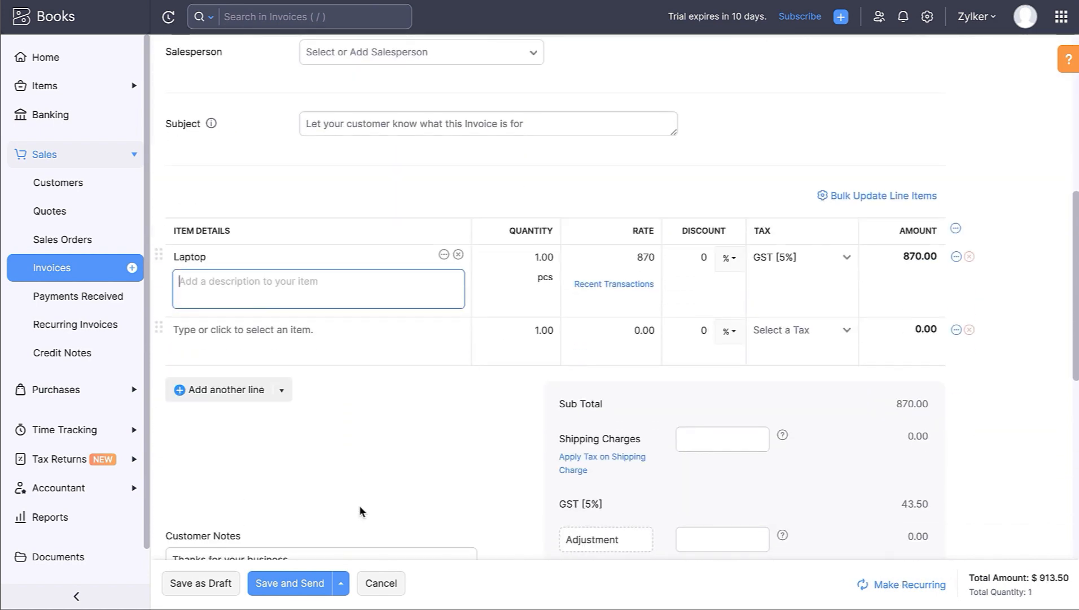
pyautogui.click(340, 546)
pyautogui.write('Payment to be made within 15 days.')
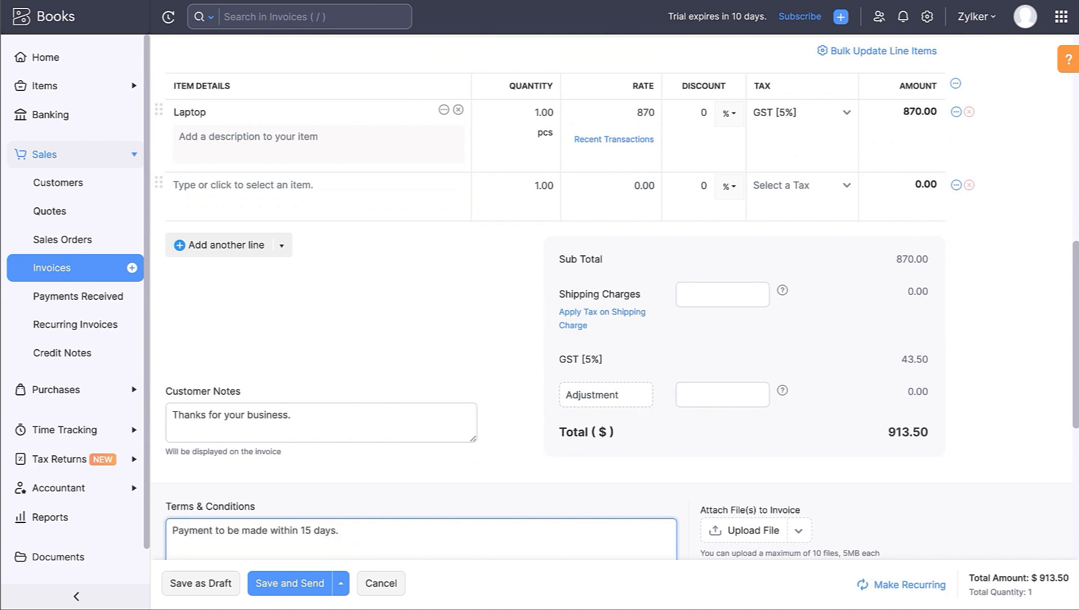
pyautogui.scroll(-3, 421, 395)
pyautogui.scroll(-2, 421, 339)
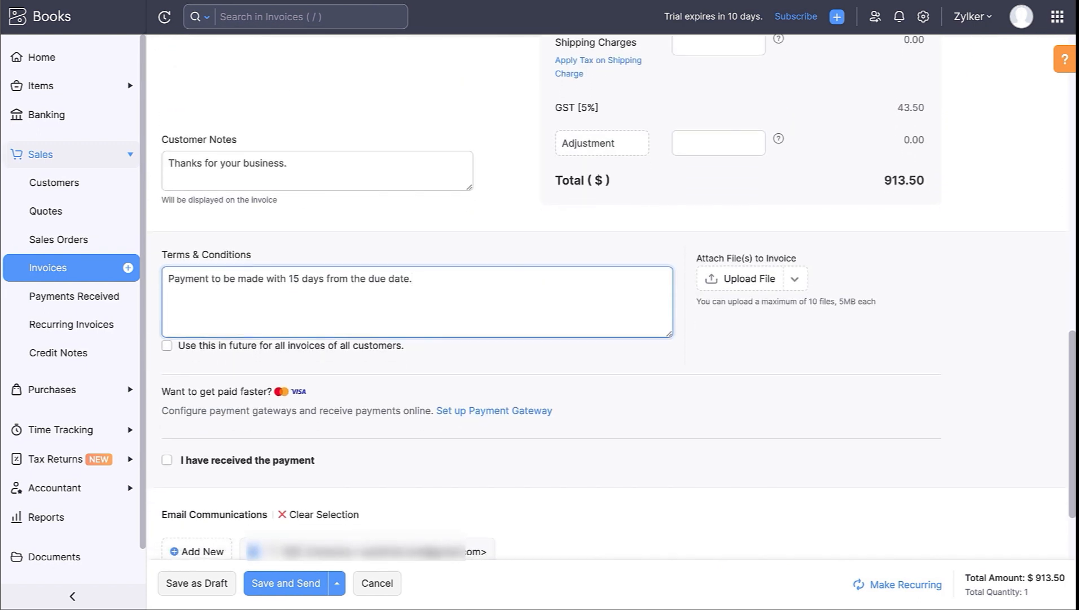
pyautogui.scroll(-2, 616, 298)
pyautogui.click(517, 298)
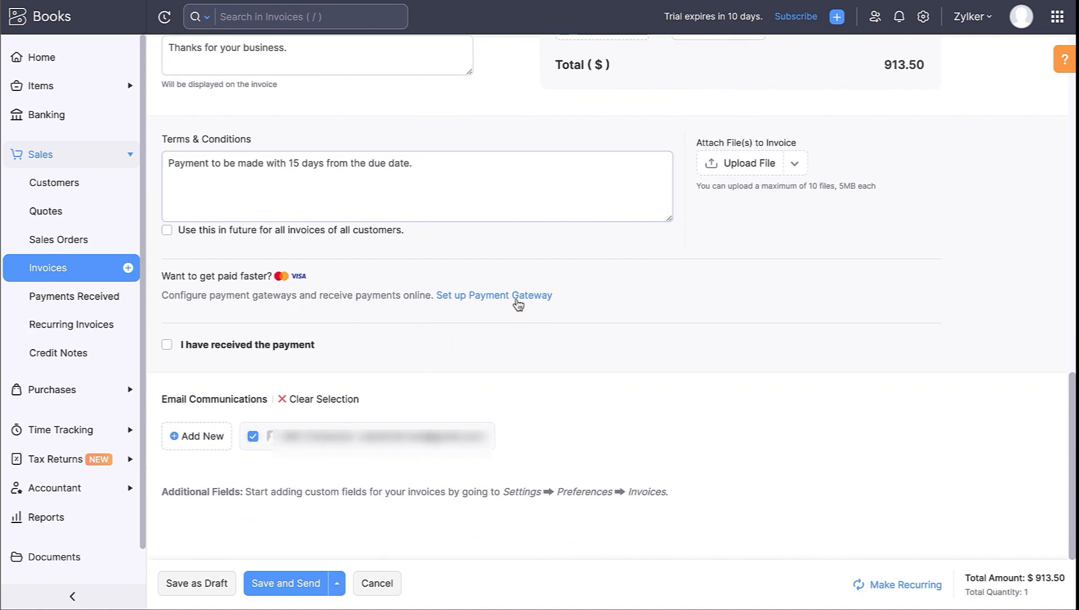
# - Skip payment gateway setup and save the invoice as draft INV-000002 for $913.50
pyautogui.click(423, 347)
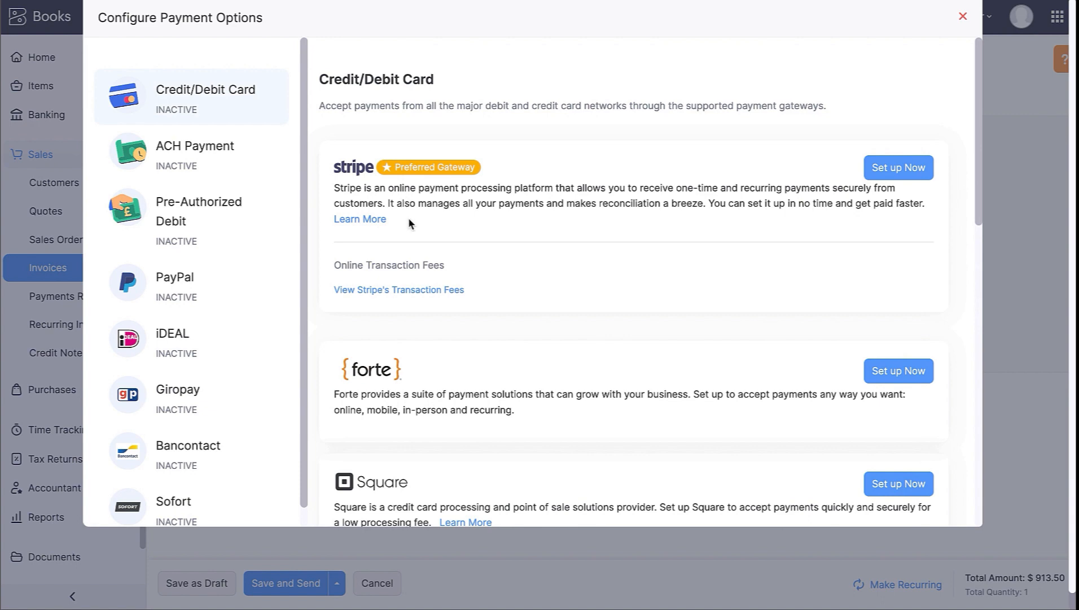
pyautogui.scroll(-10, 398, 240)
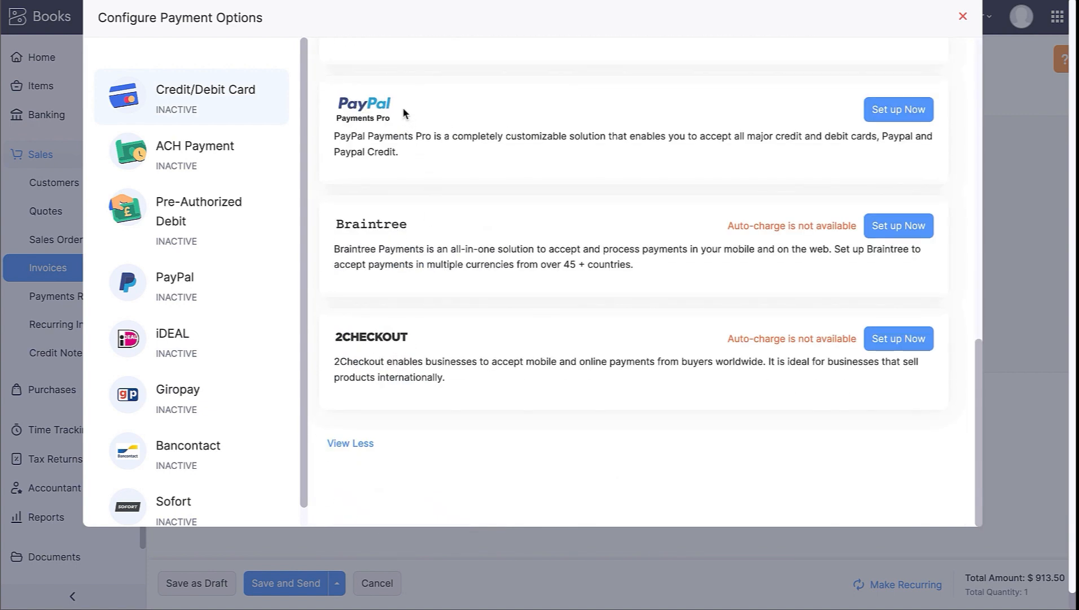
pyautogui.click(962, 17)
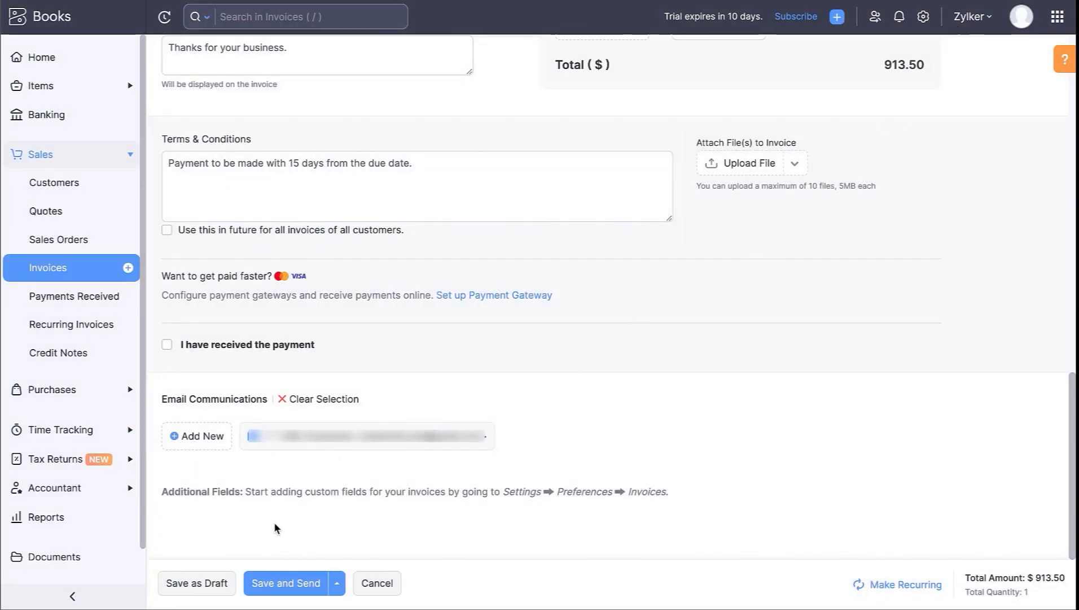
pyautogui.click(214, 585)
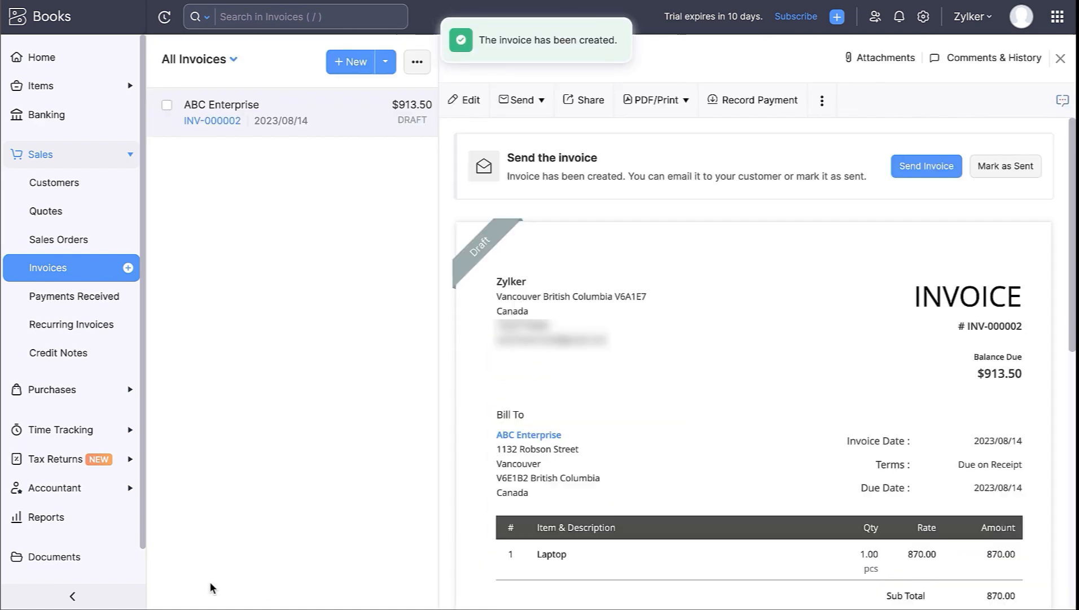
# - Check the Online Payments settings and return to the invoice
pyautogui.click(924, 16)
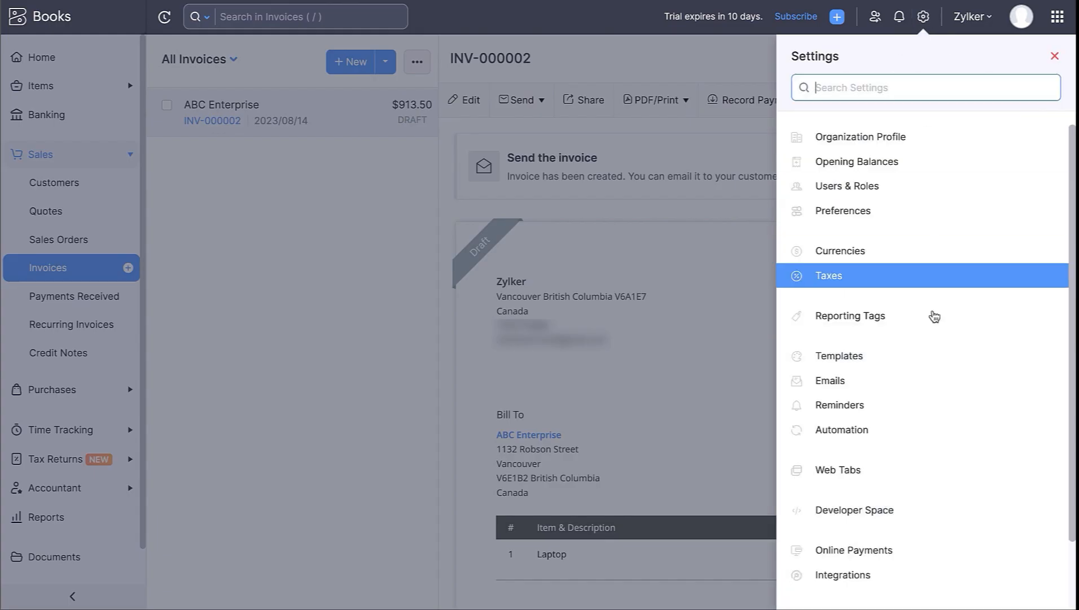
pyautogui.click(924, 549)
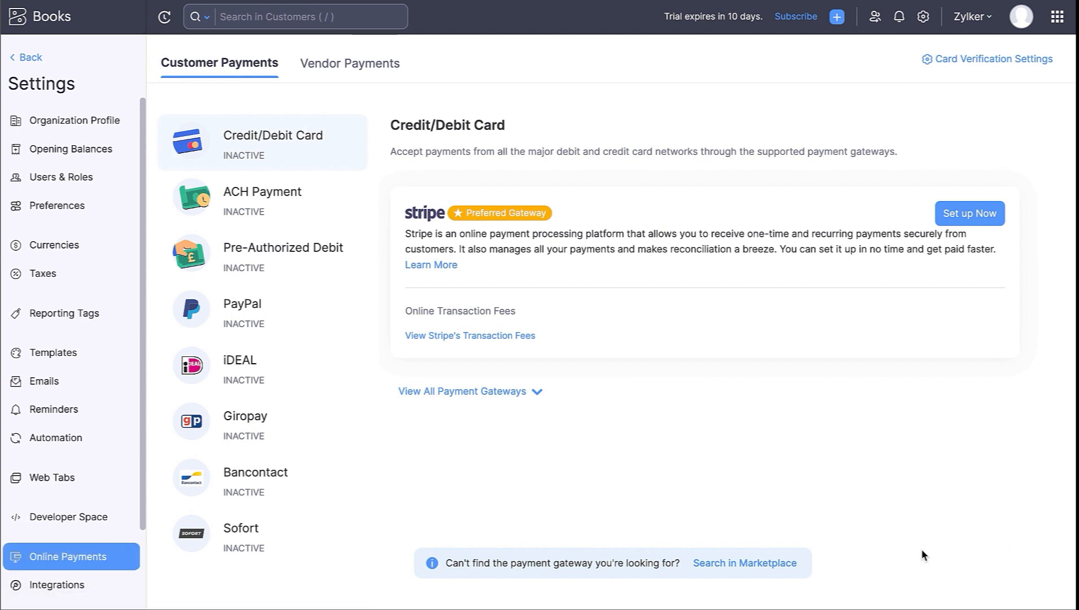
pyautogui.click(21, 59)
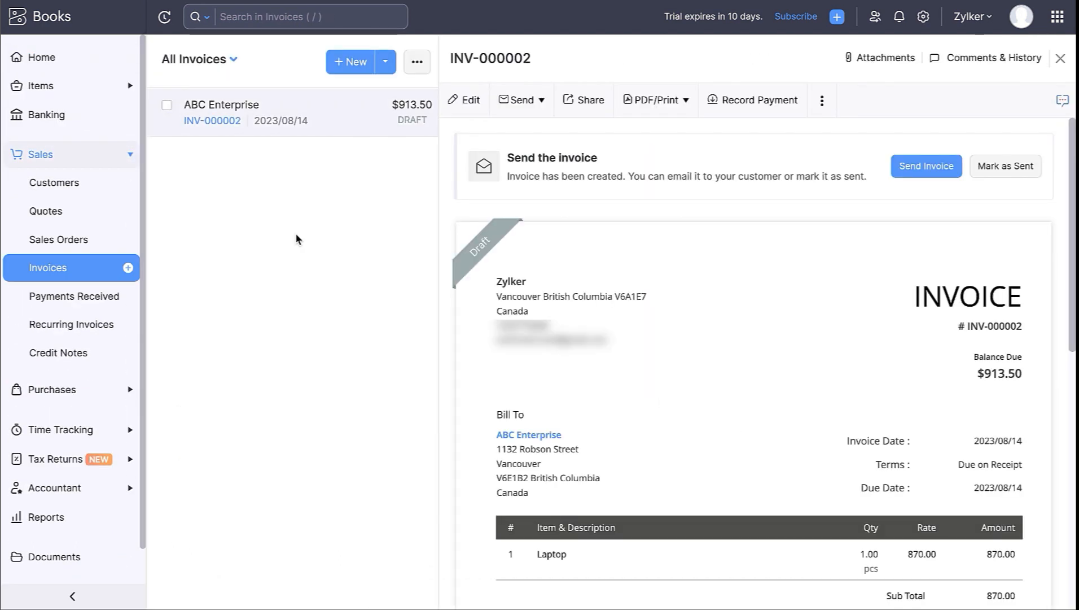
# - Email invoice INV-000002 to ABC Enterprise
pyautogui.click(927, 166)
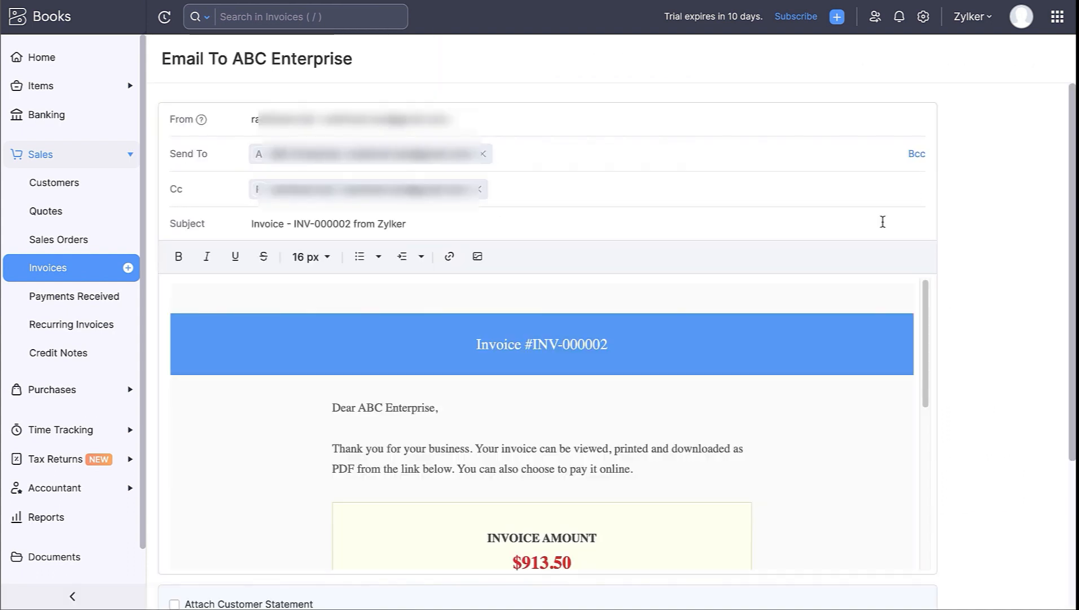
pyautogui.scroll(-5, 715, 388)
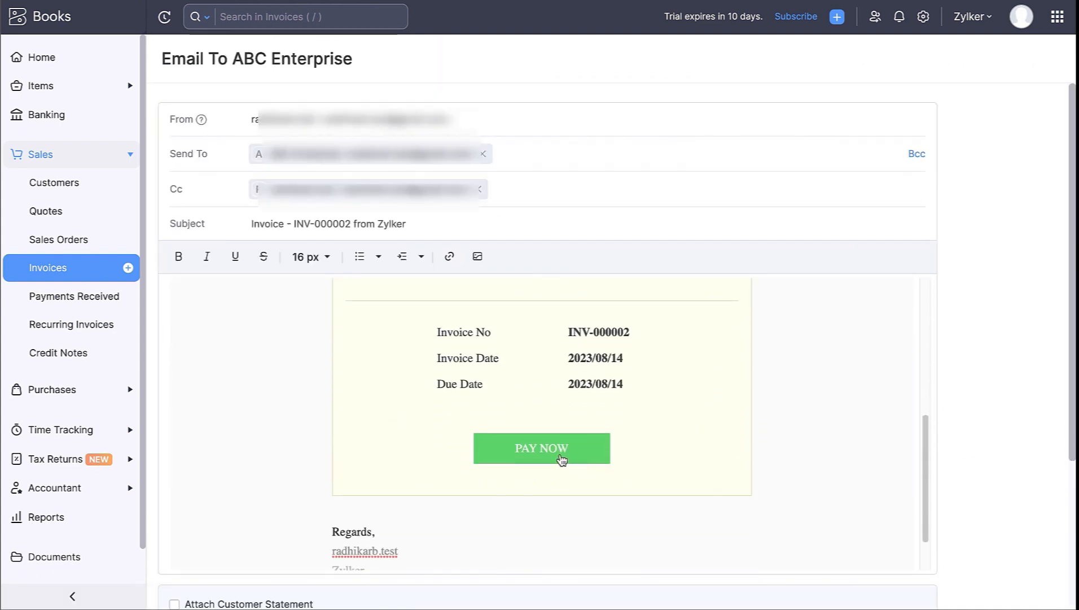
pyautogui.scroll(-5, 562, 458)
pyautogui.click(186, 557)
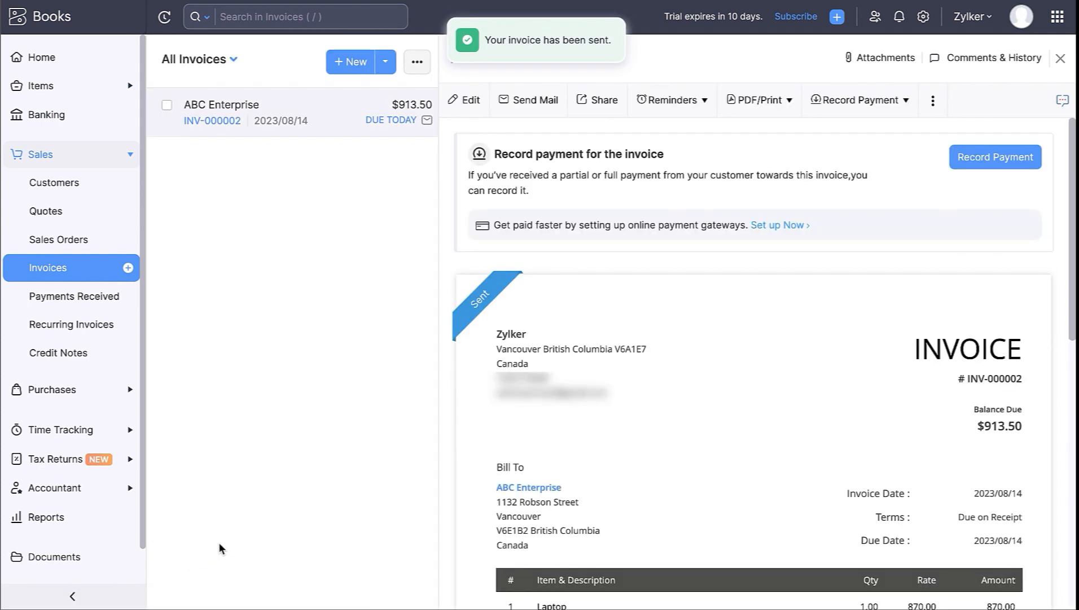
# - Record the full 913.50 cash payment into Petty Cash, marking the invoice Paid
pyautogui.click(970, 168)
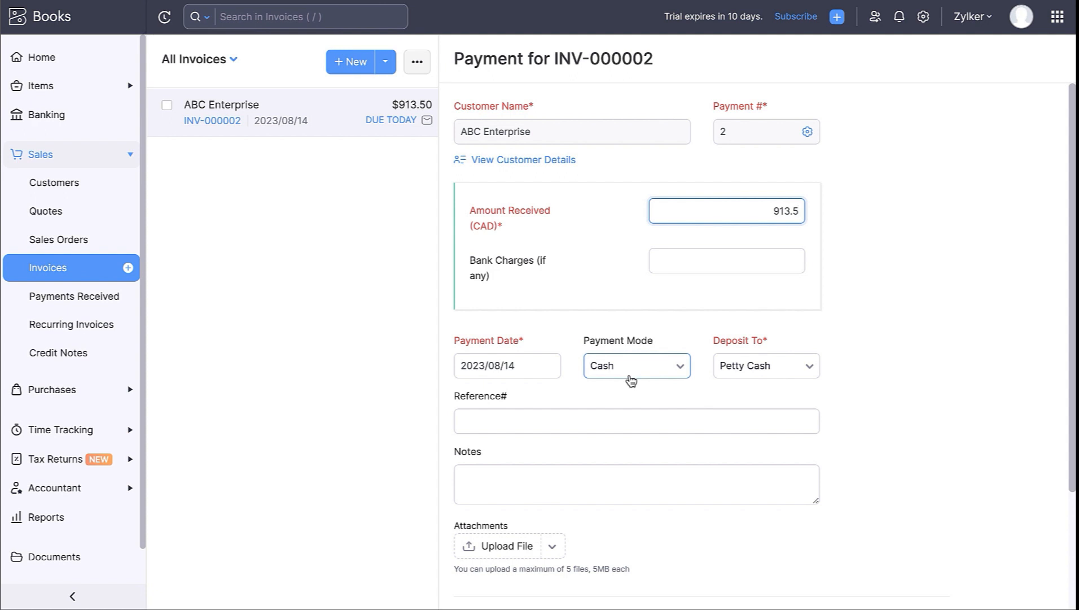
pyautogui.scroll(-3, 630, 379)
pyautogui.click(494, 558)
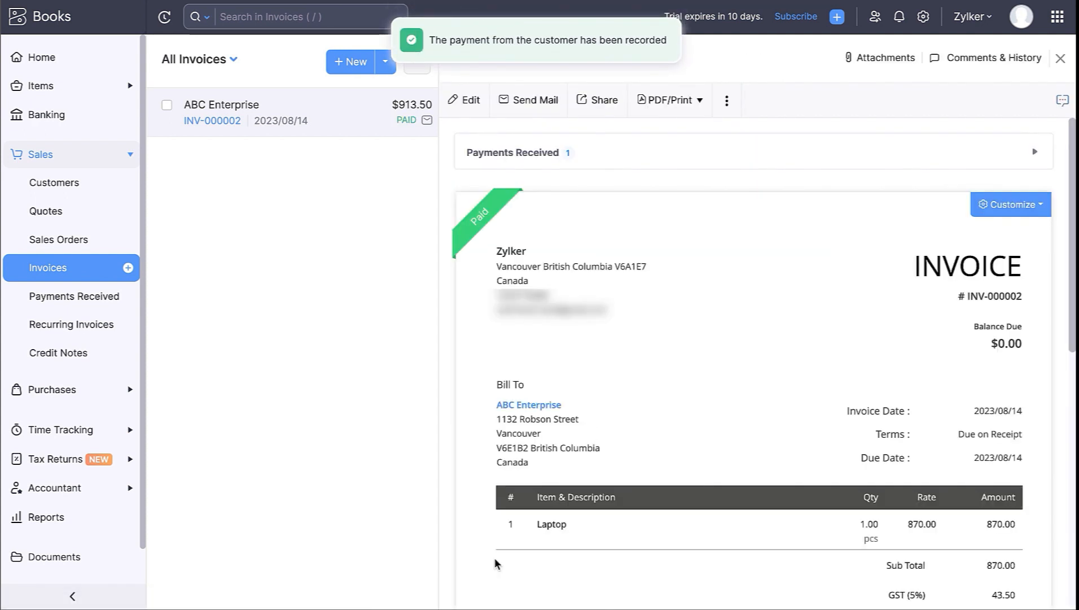
pyautogui.moveTo(479, 247)
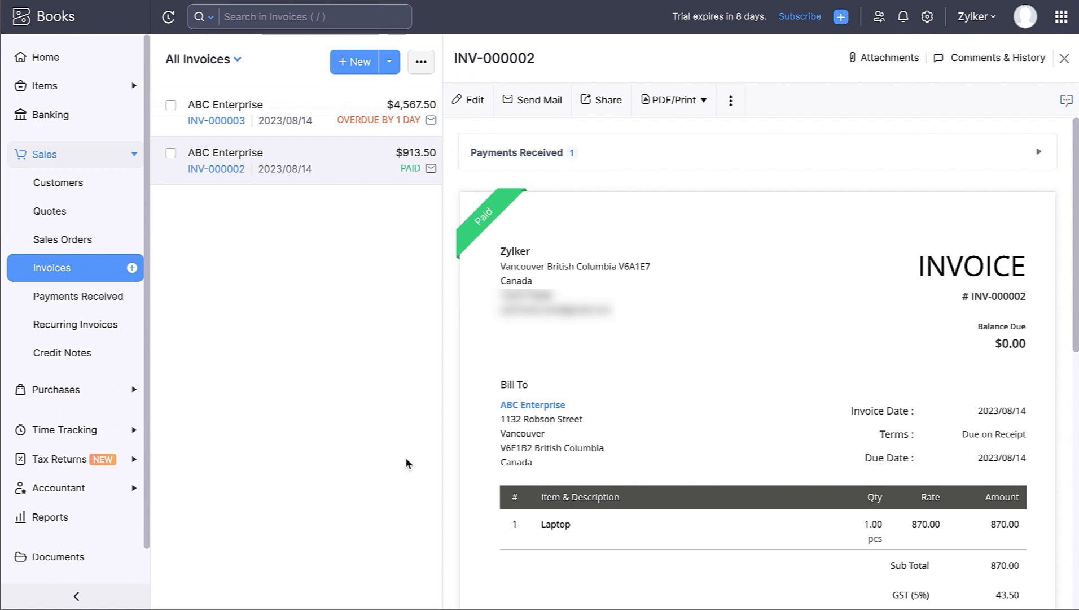
# - Open the Customer Portal preferences and edit and confirm the portal name
pyautogui.click(927, 18)
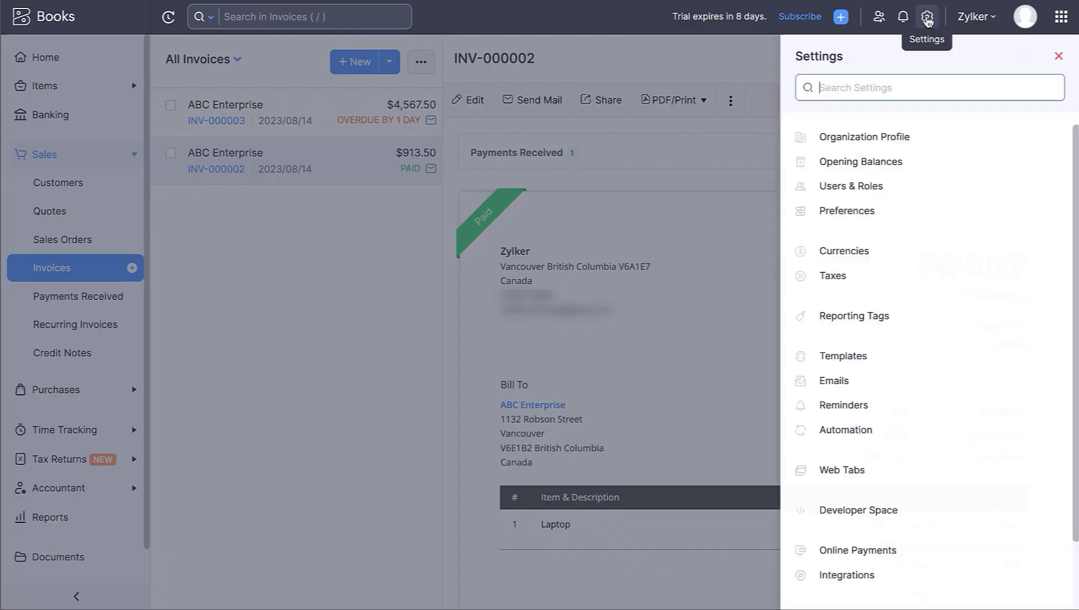
pyautogui.click(829, 210)
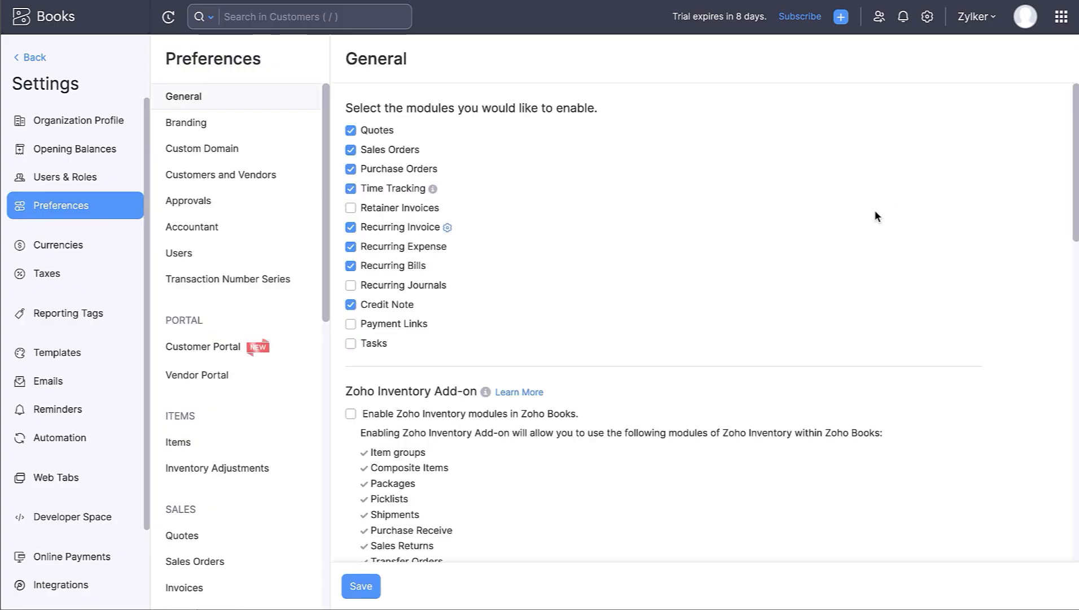
pyautogui.click(237, 352)
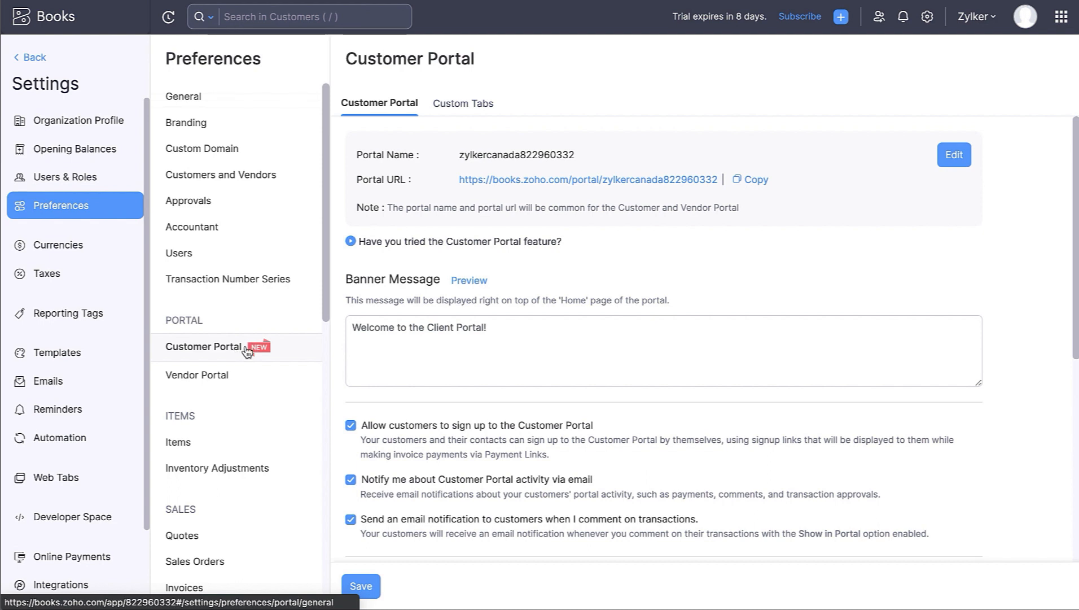
pyautogui.click(949, 161)
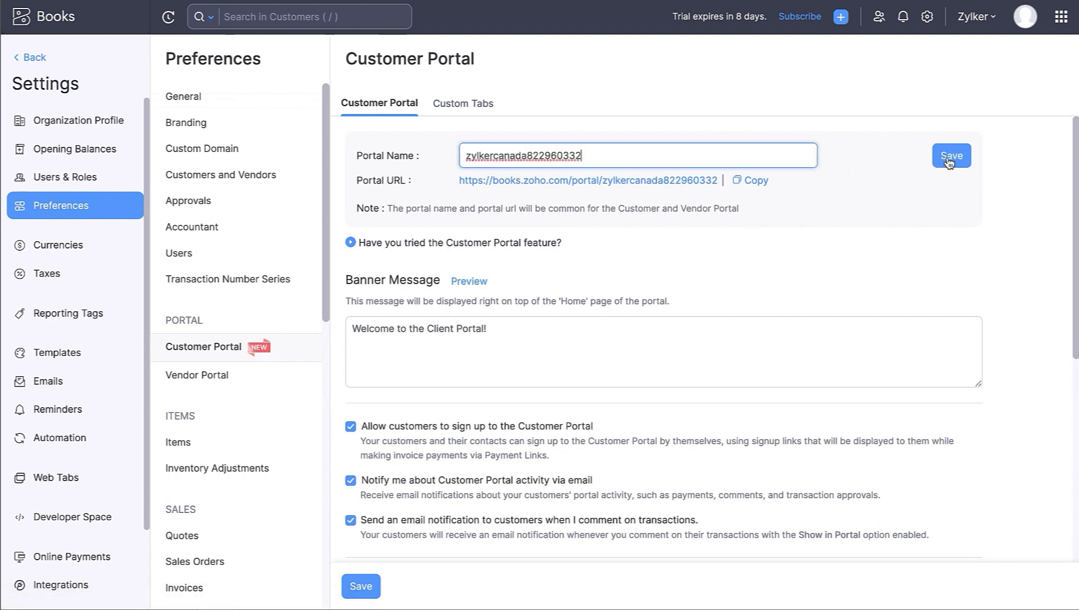
pyautogui.click(949, 161)
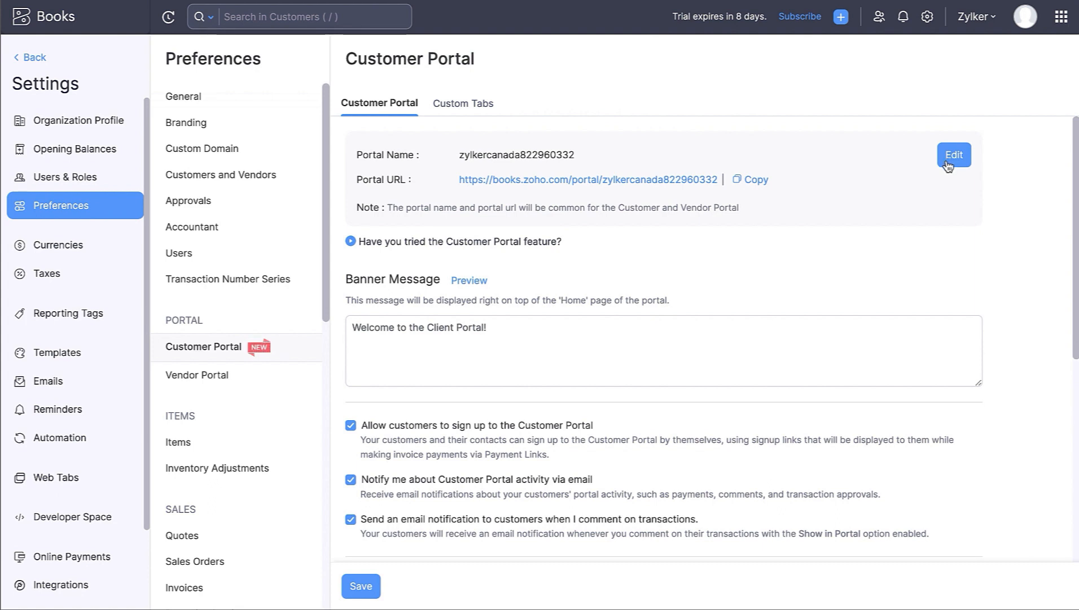
# - Let portal customers view Sales Orders, projects and timesheets, and credit notes
pyautogui.scroll(-5, 621, 349)
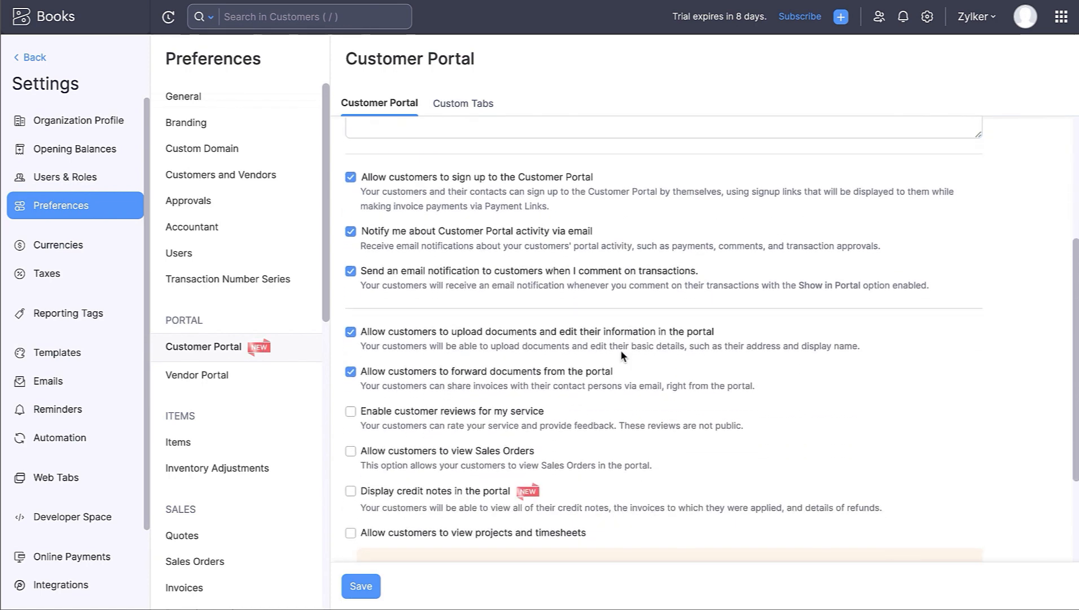
pyautogui.click(350, 448)
pyautogui.scroll(-2, 350, 429)
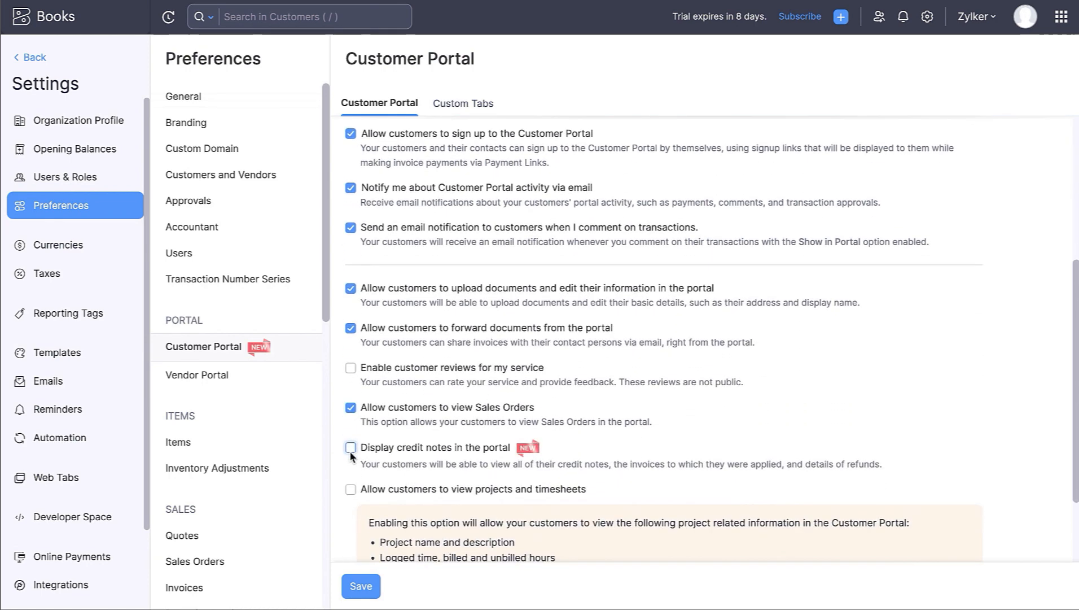
pyautogui.click(350, 418)
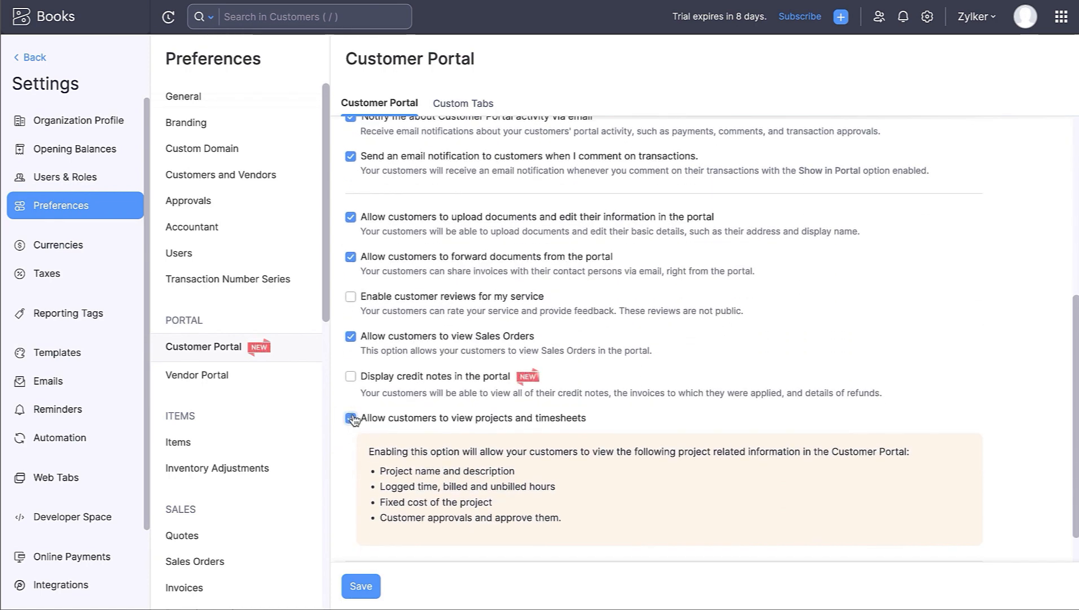
pyautogui.click(352, 377)
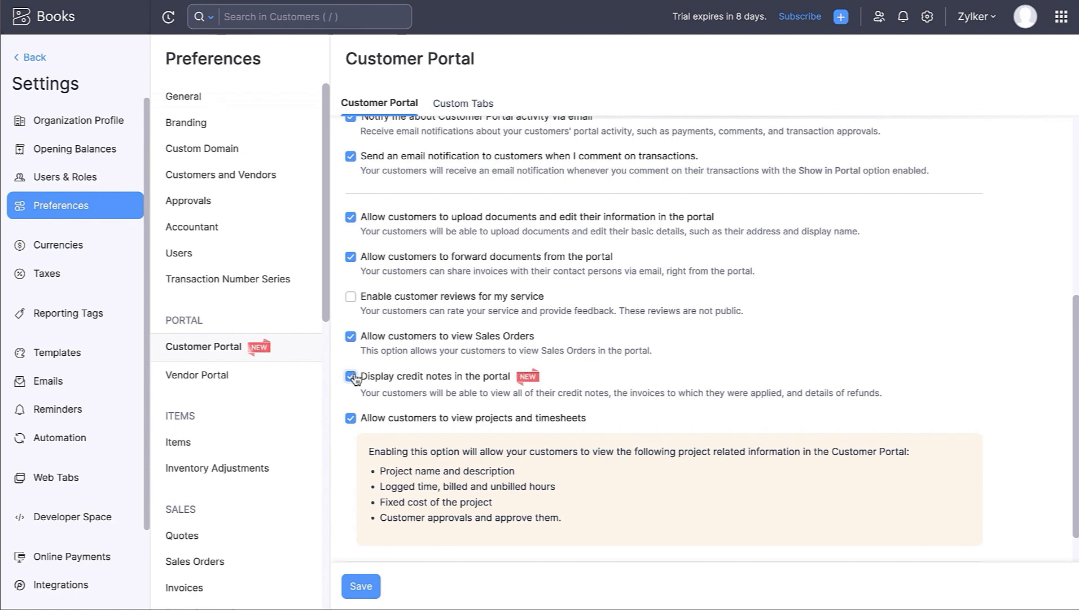
# - Change the banner to 'Welcome to the Customer Portal!', save, and return to invoices
pyautogui.scroll(4, 352, 375)
pyautogui.click(387, 198)
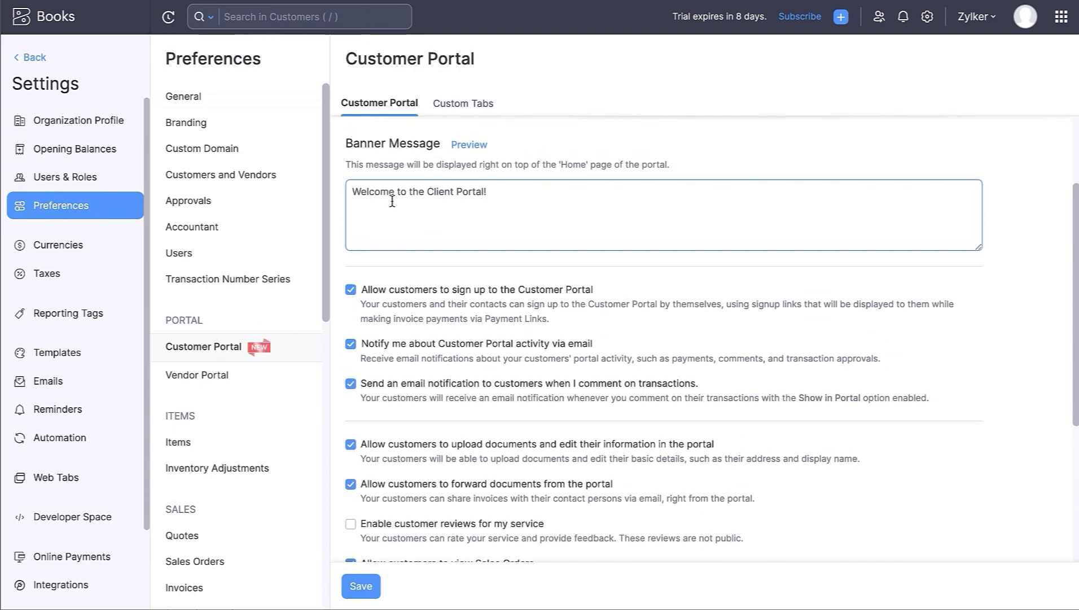
pyautogui.click(486, 192)
pyautogui.press('BackSpace')
pyautogui.press('BackSpace')
pyautogui.press('BackSpace')
pyautogui.press('BackSpace')
pyautogui.press('BackSpace')
pyautogui.press('BackSpace')
pyautogui.press('BackSpace')
pyautogui.press('BackSpace')
pyautogui.press('BackSpace')
pyautogui.press('BackSpace')
pyautogui.press('BackSpace')
pyautogui.press('BackSpace')
pyautogui.press('BackSpace')
pyautogui.press('BackSpace')
pyautogui.write('Customer Porta')
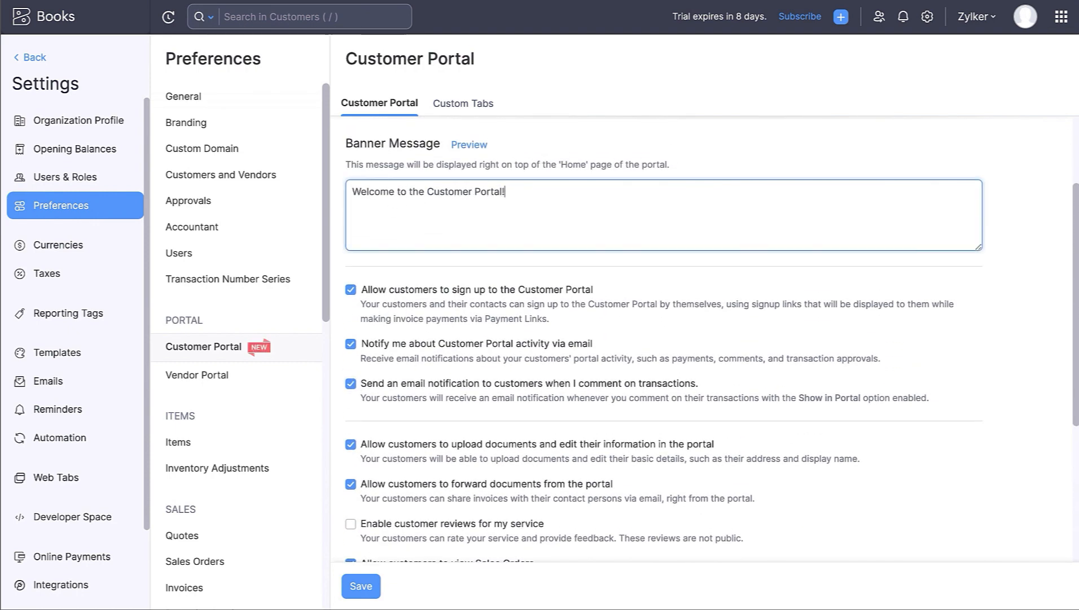
pyautogui.scroll(-7, 473, 258)
pyautogui.click(361, 586)
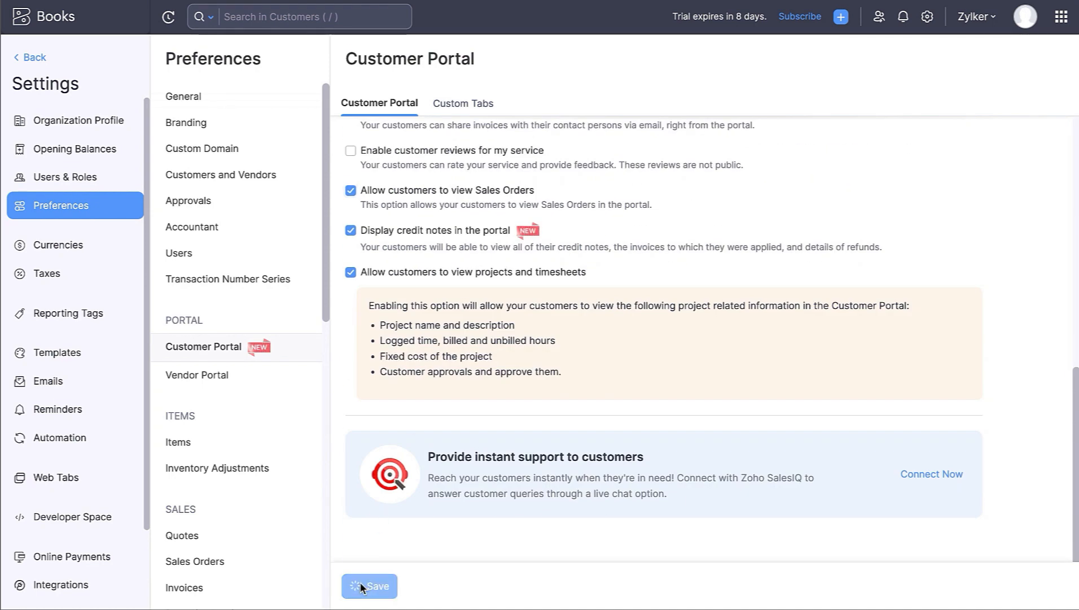
pyautogui.click(34, 61)
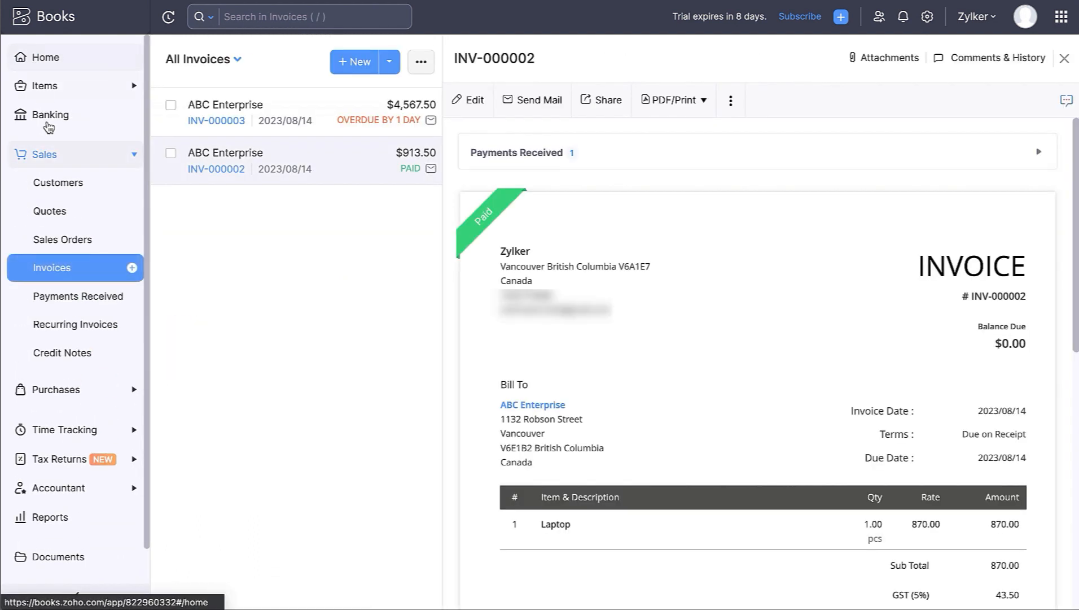
# - In ABC Enterprise's customer record, tick its contact under Configure Customer Portal and save
pyautogui.click(52, 181)
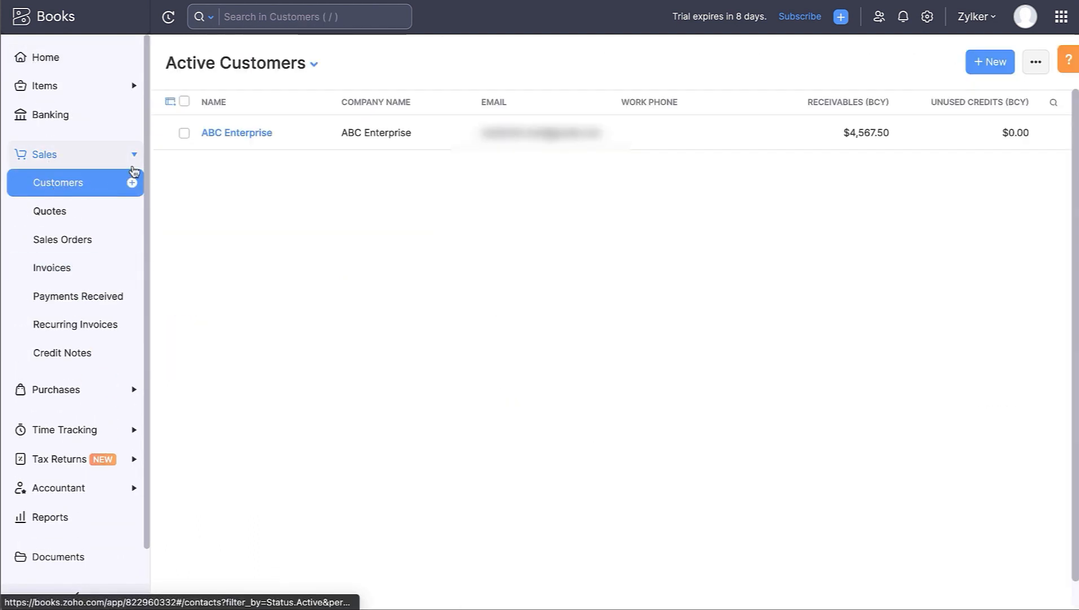
pyautogui.click(229, 133)
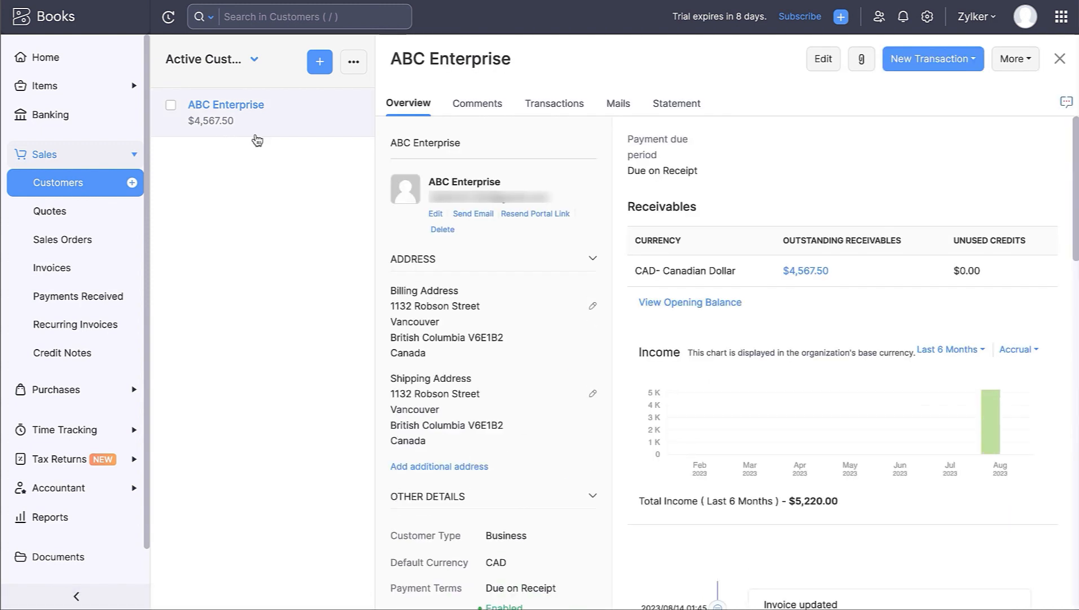
pyautogui.click(1026, 65)
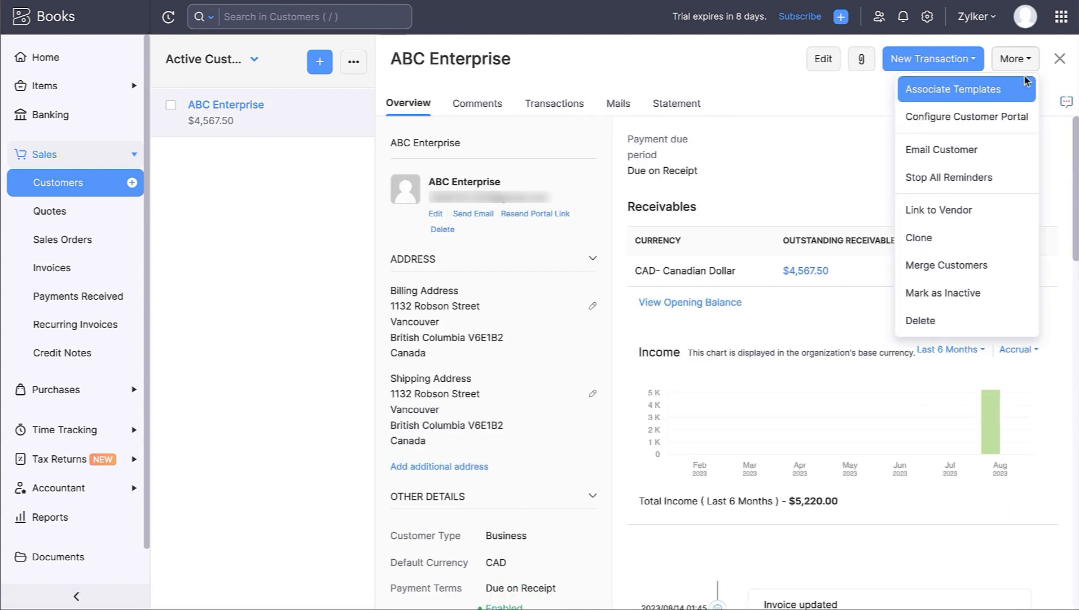
pyautogui.click(1019, 113)
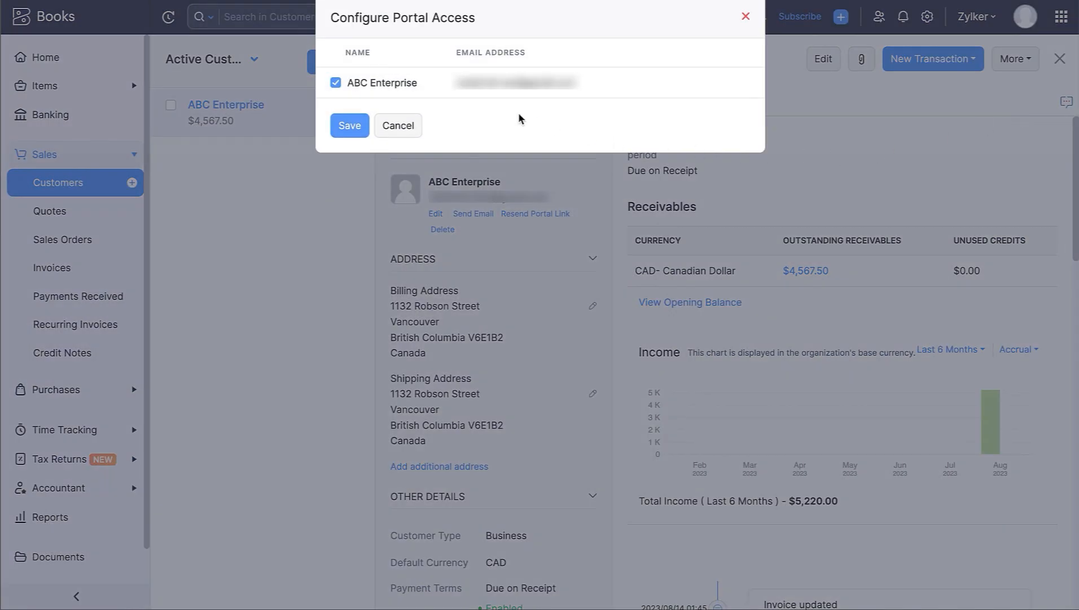
pyautogui.click(338, 85)
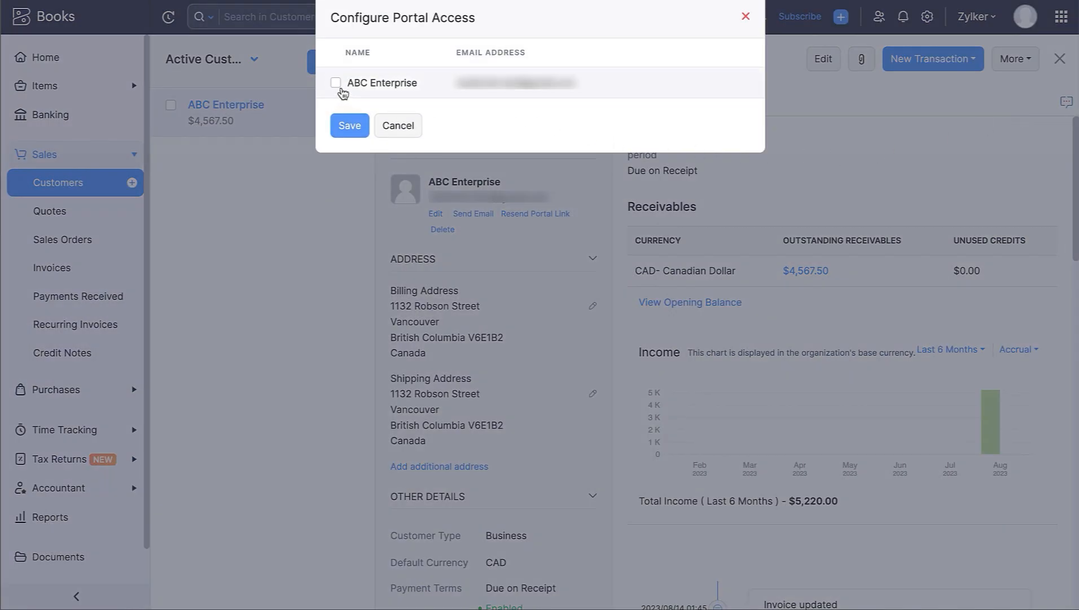
pyautogui.click(338, 86)
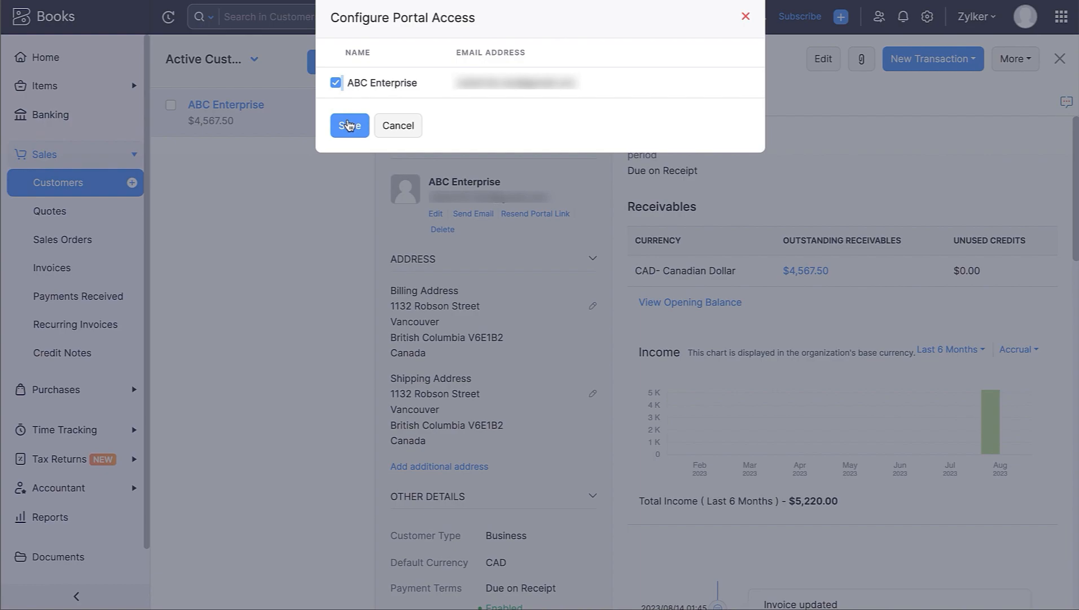
pyautogui.click(348, 125)
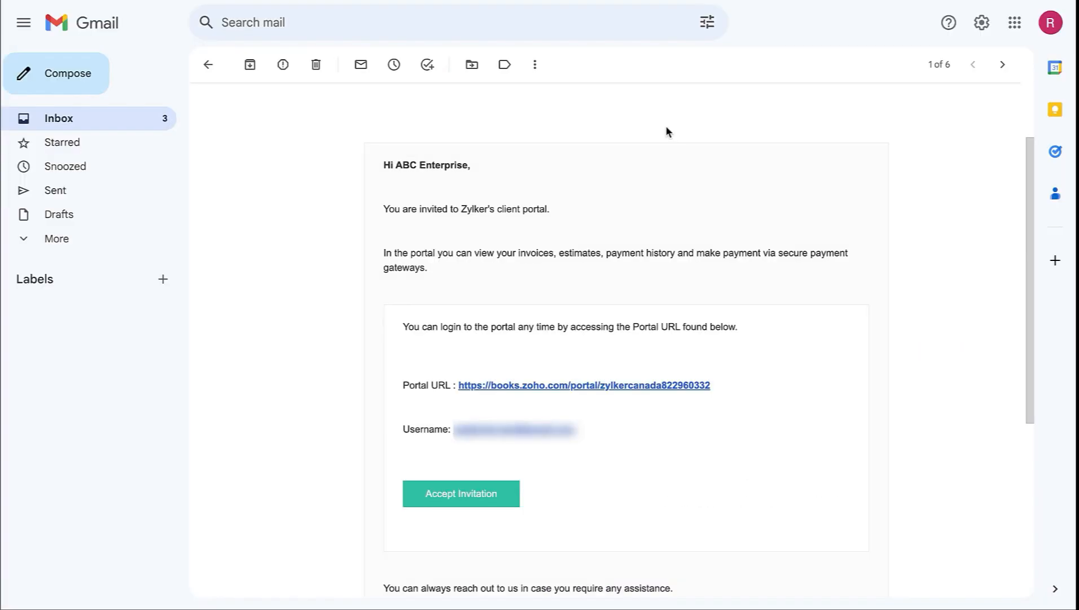
pyautogui.scroll(-1, 666, 131)
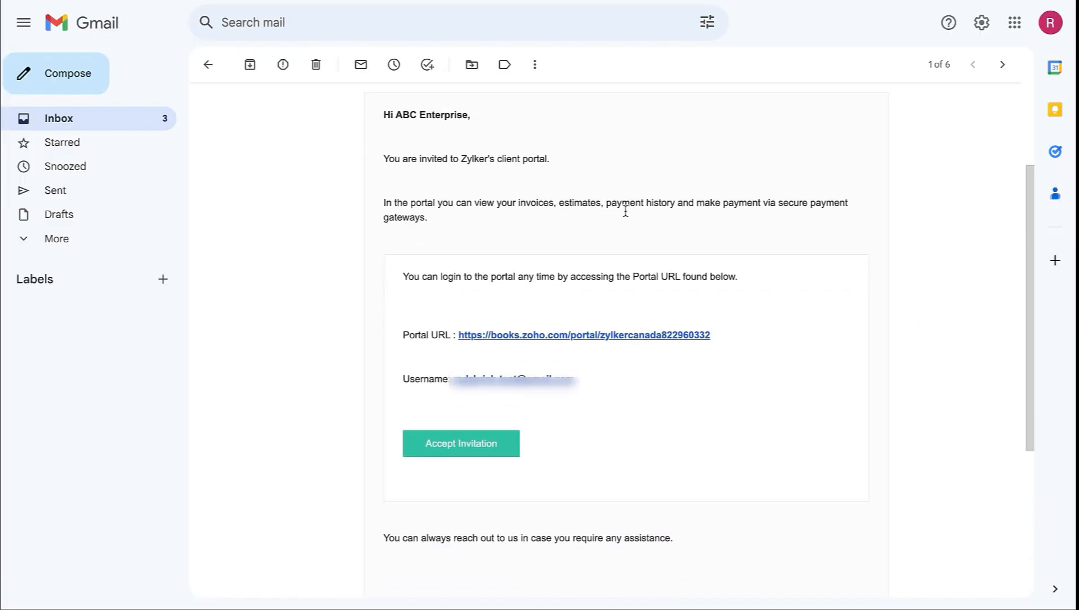
# - Accept the portal invitation and set a new portal password for ABC Enterprise
pyautogui.click(466, 444)
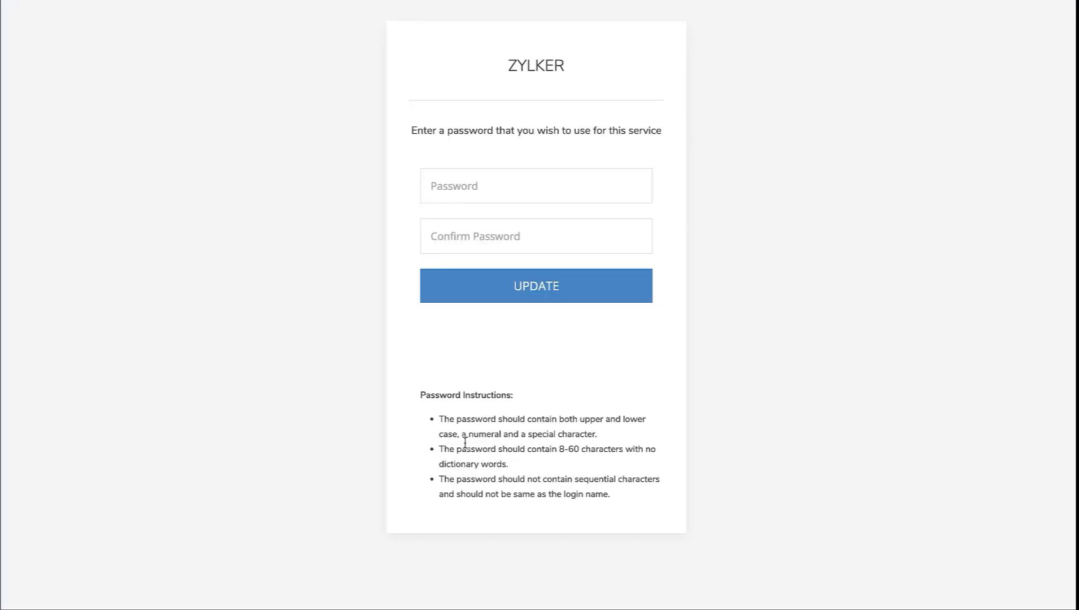
pyautogui.click(442, 195)
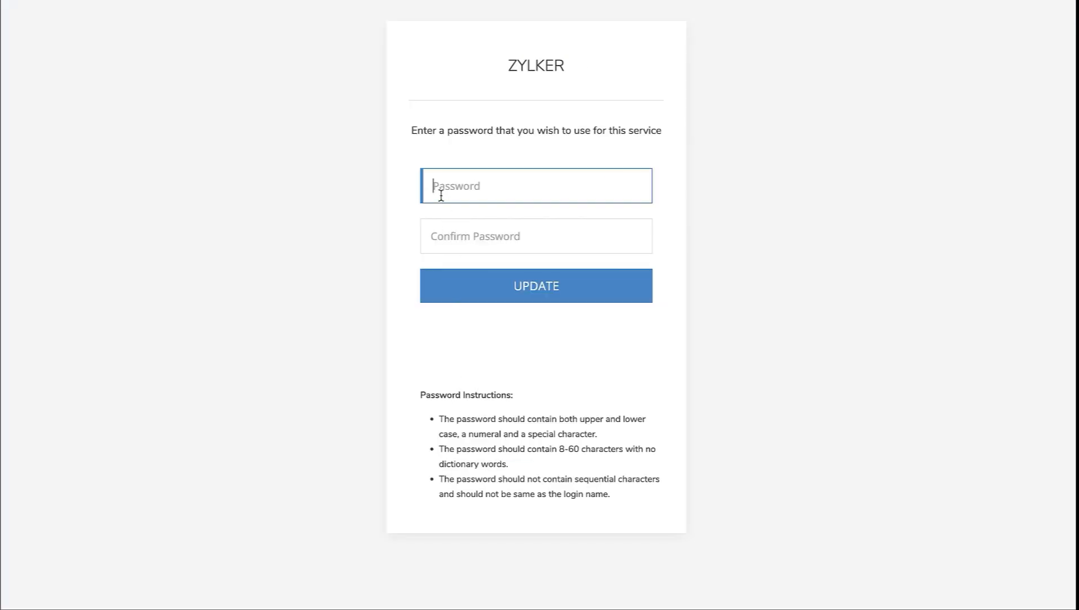
pyautogui.write('••••••••••••')
pyautogui.press('Tab')
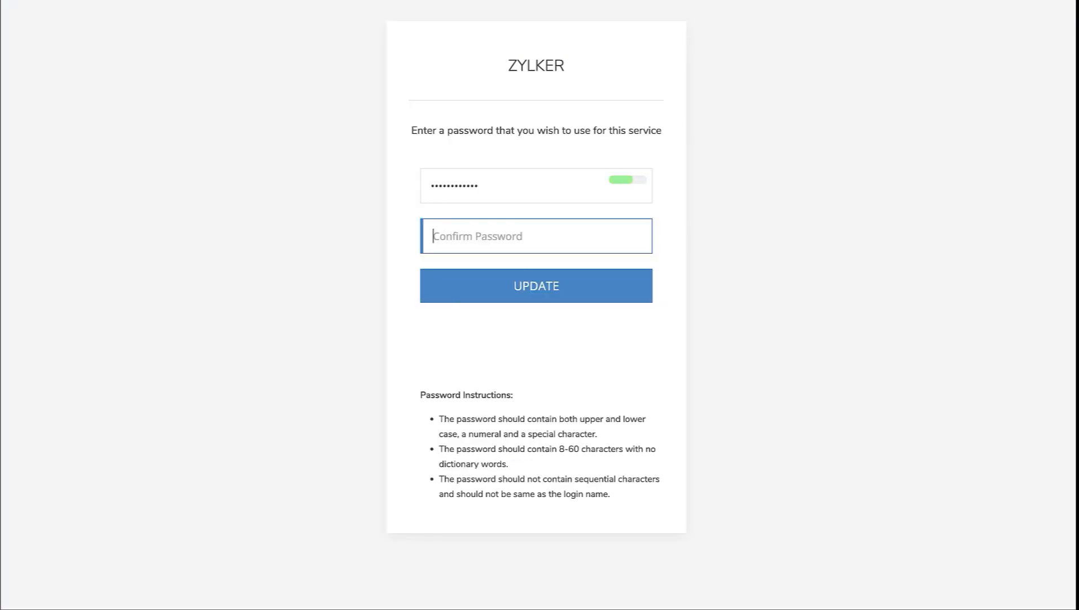
pyautogui.write('••••••••••••')
pyautogui.click(490, 288)
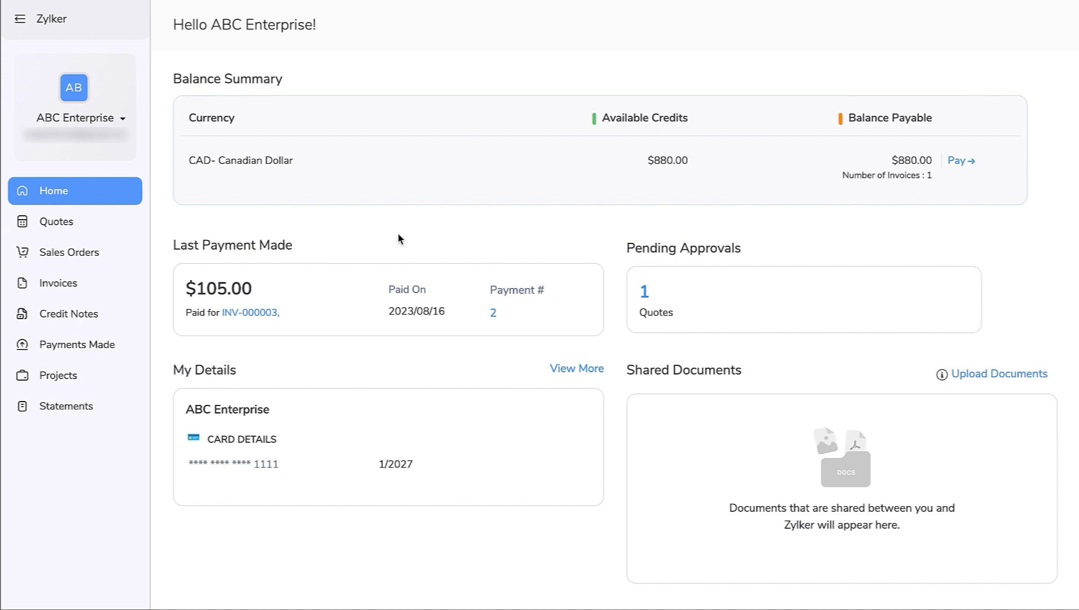
pyautogui.scroll(-3, 397, 232)
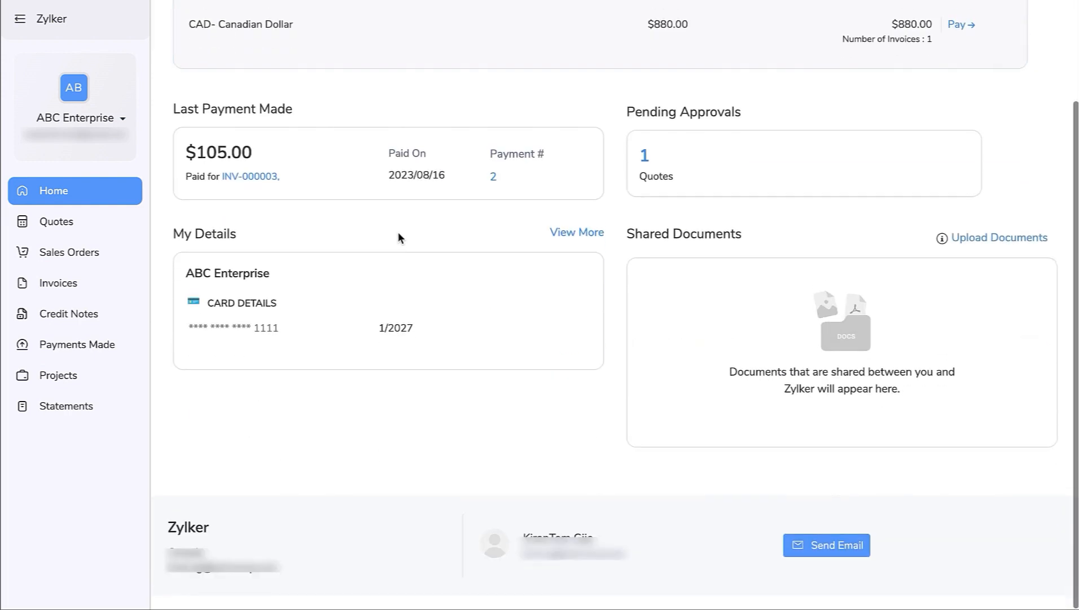
pyautogui.scroll(3, 398, 232)
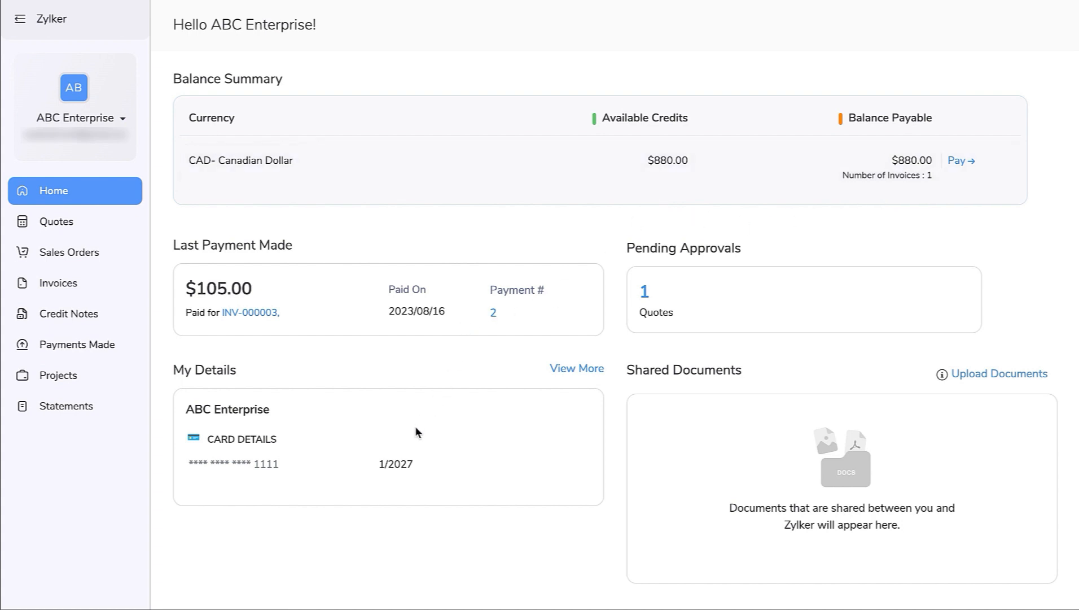
# - Browse account details, quotes, invoices, sales orders, payments, projects and statement in the portal
pyautogui.click(559, 370)
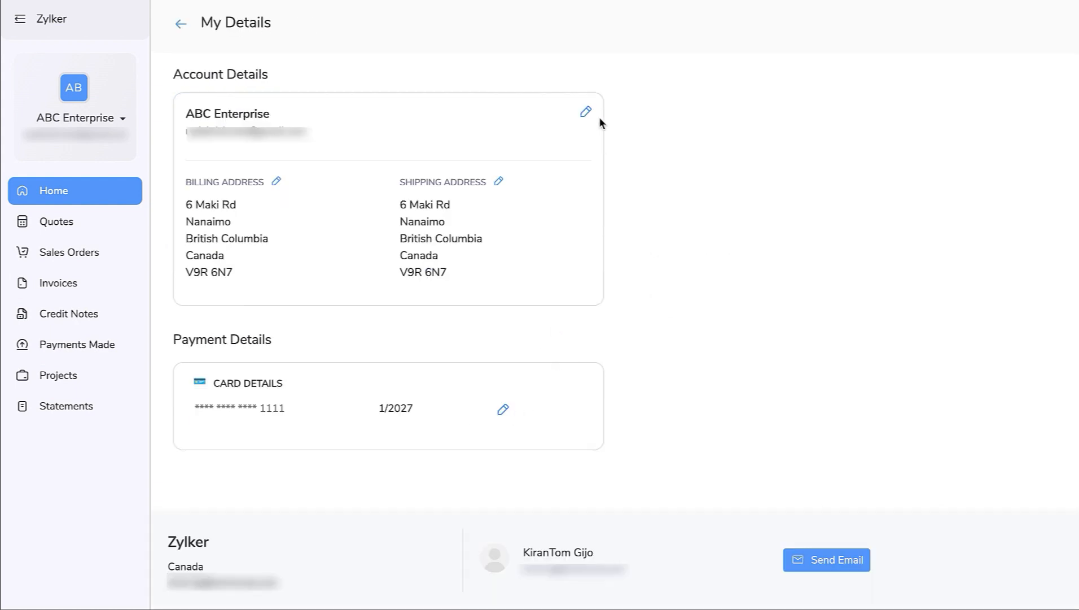
pyautogui.click(181, 23)
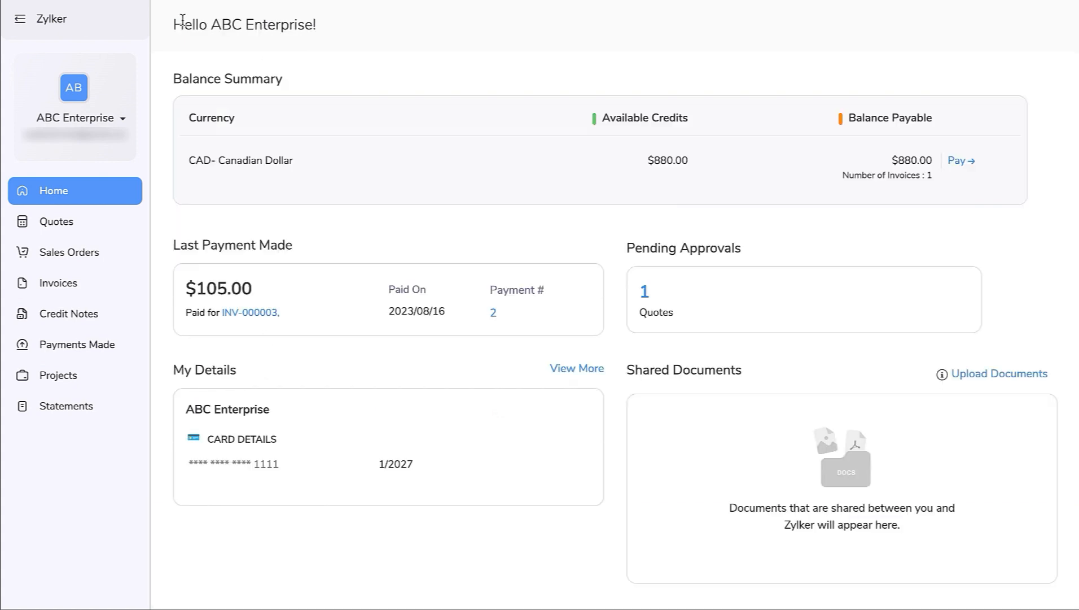
pyautogui.click(118, 222)
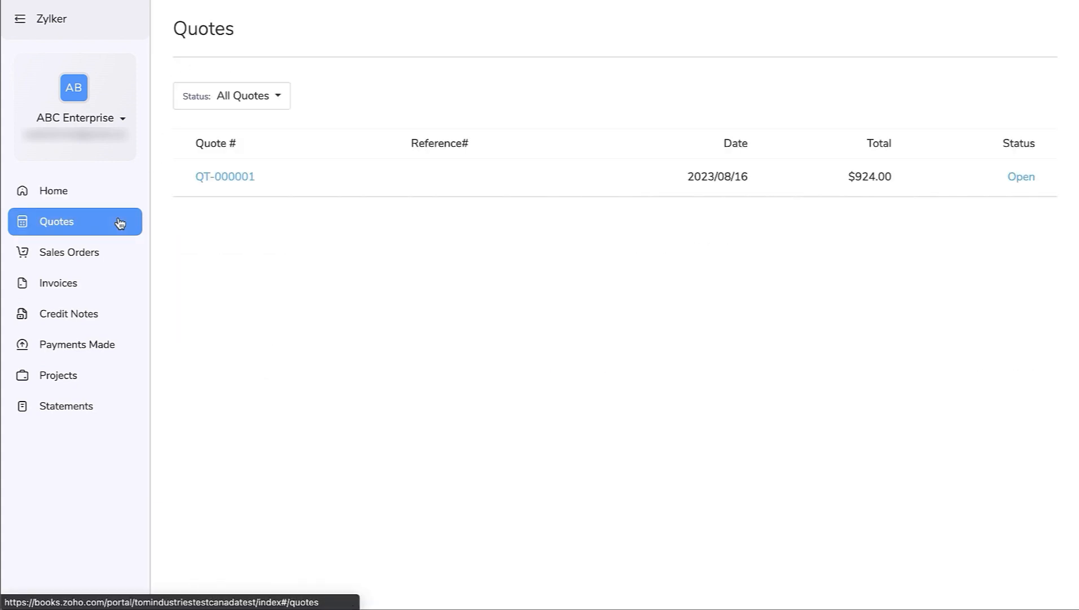
pyautogui.click(108, 282)
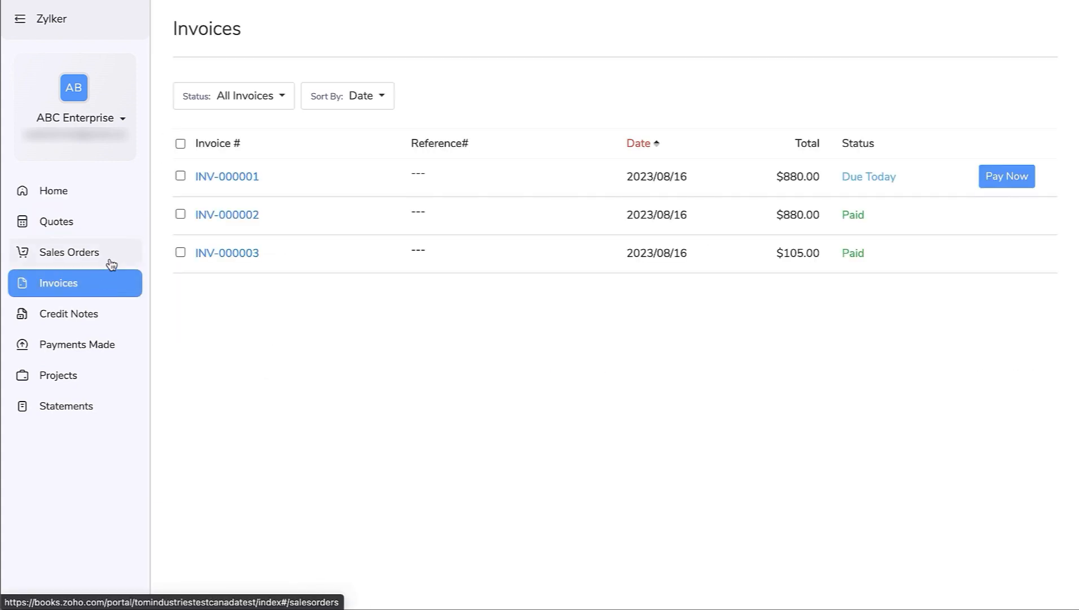
pyautogui.click(111, 262)
pyautogui.click(109, 345)
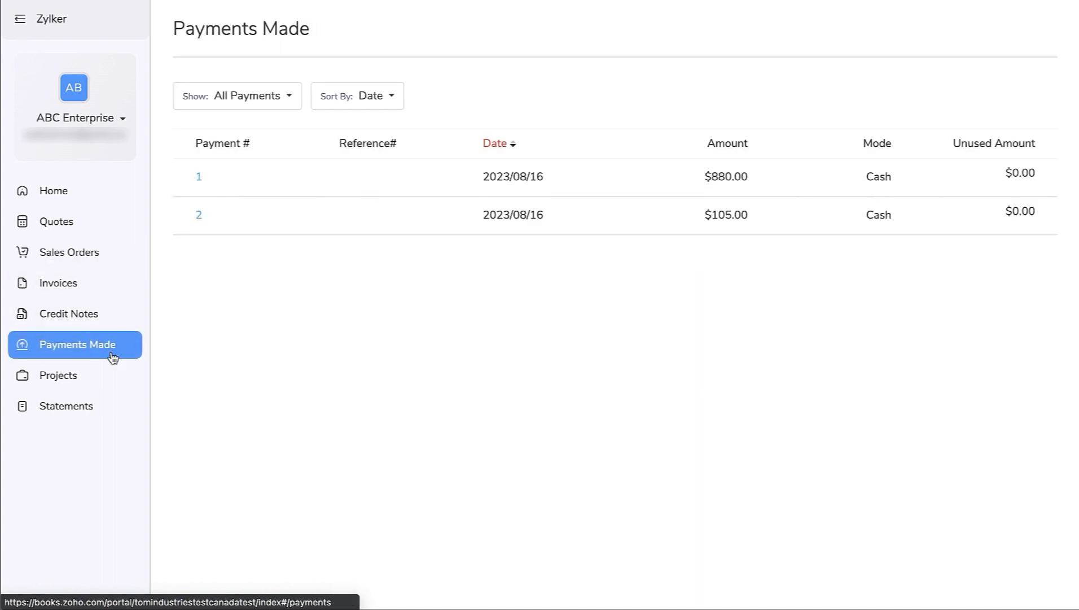
pyautogui.click(113, 376)
pyautogui.click(114, 411)
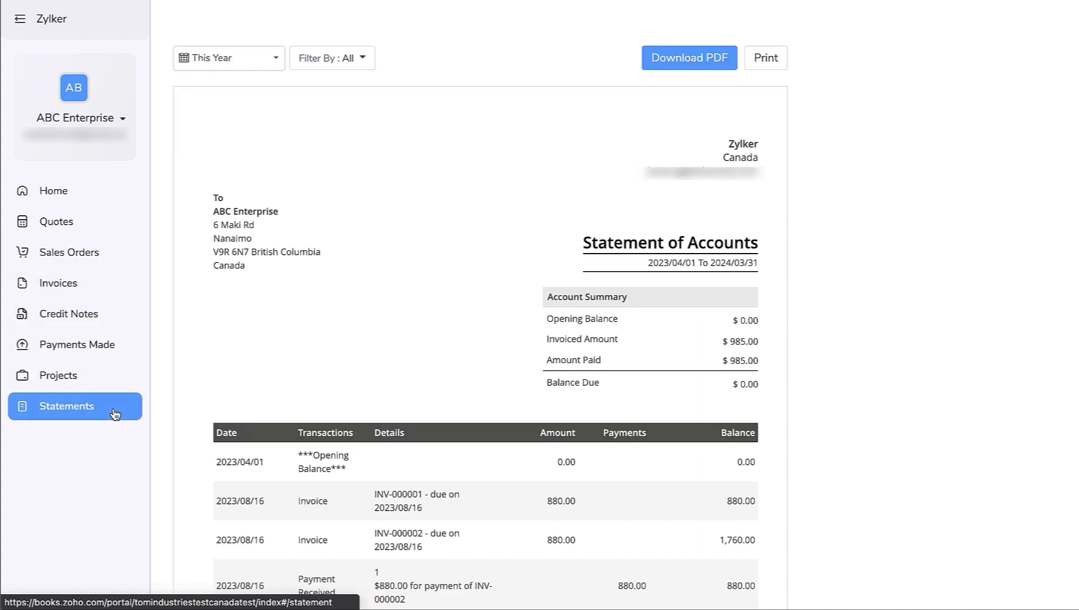
pyautogui.click(126, 231)
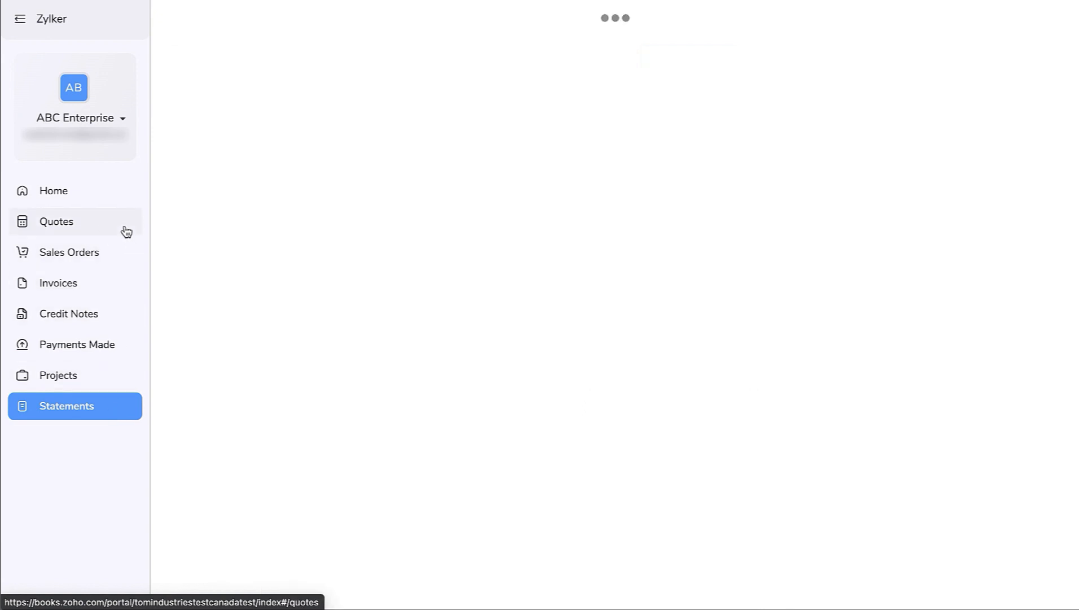
# - Open quote QT-000001 and its comment box, then view invoices and payments
pyautogui.click(229, 189)
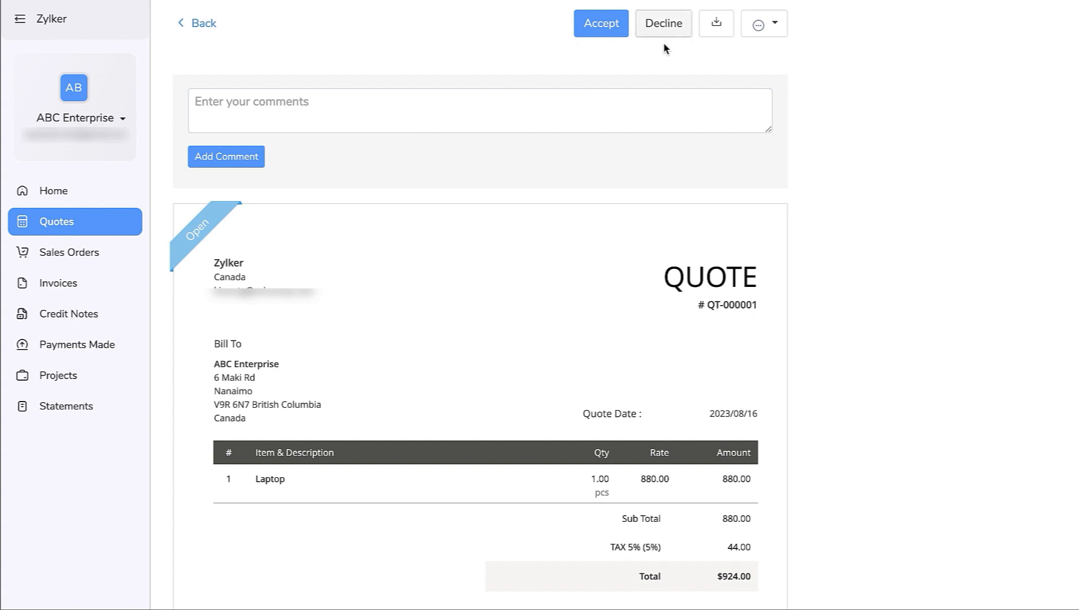
pyautogui.click(434, 100)
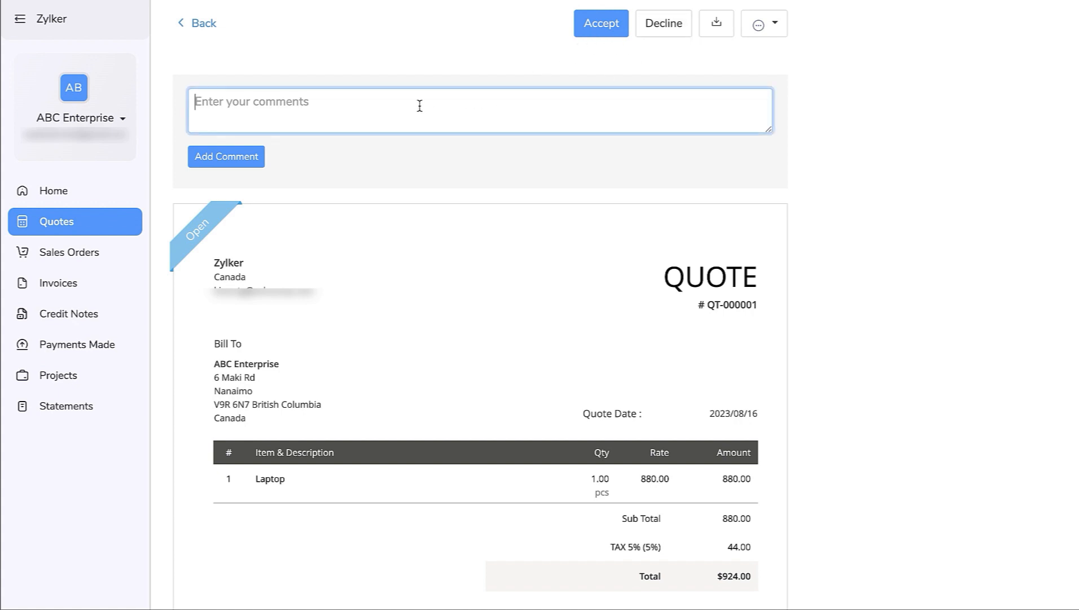
pyautogui.click(115, 281)
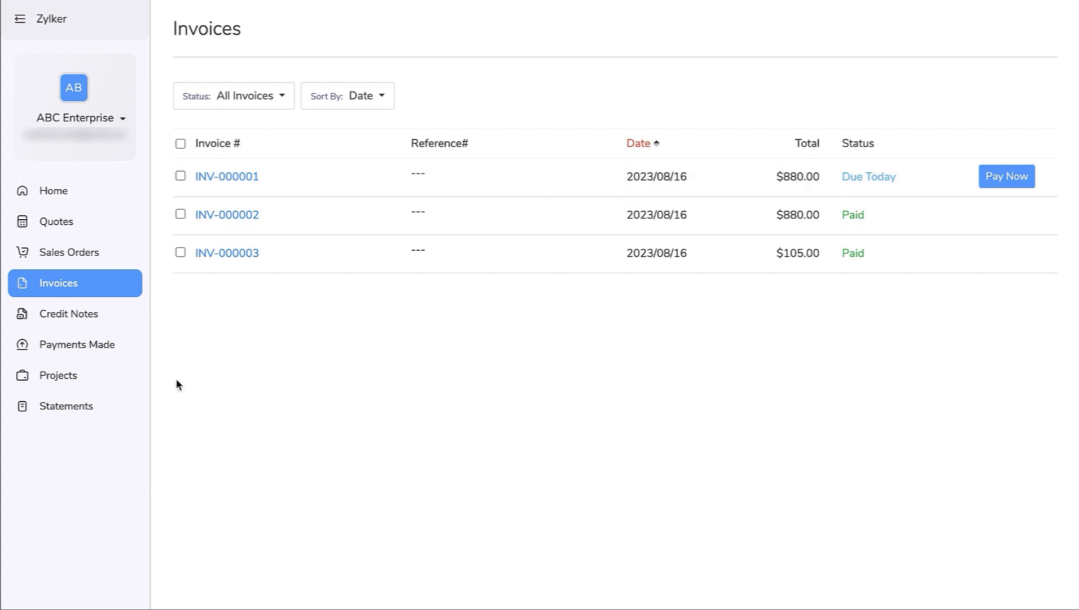
pyautogui.click(125, 350)
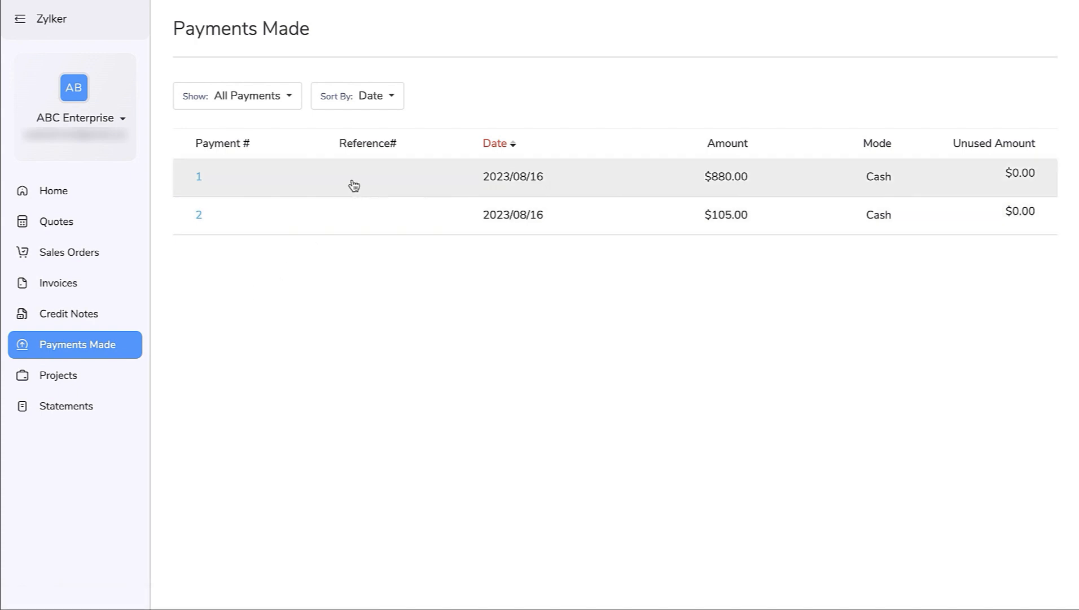
# - Open the Web Page project and check its Time Entries and Comments
pyautogui.click(109, 377)
pyautogui.click(228, 147)
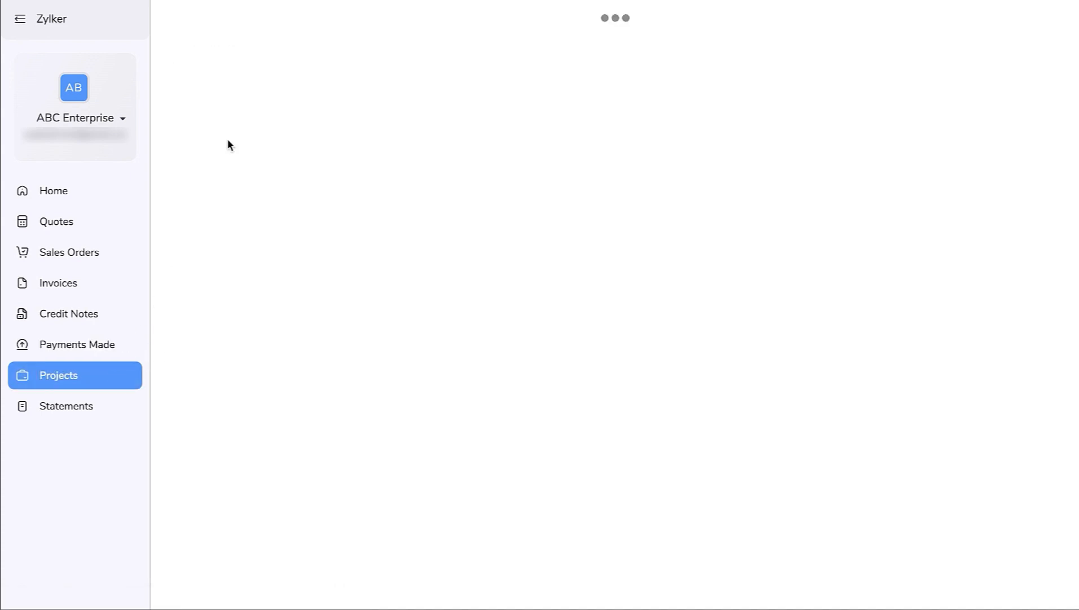
pyautogui.click(329, 155)
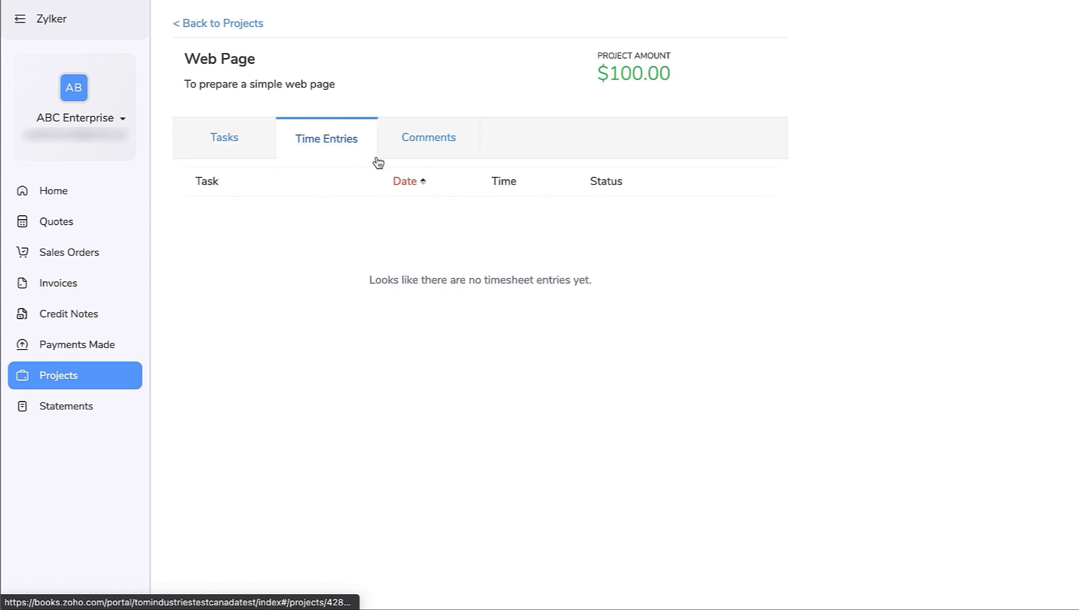
pyautogui.click(427, 148)
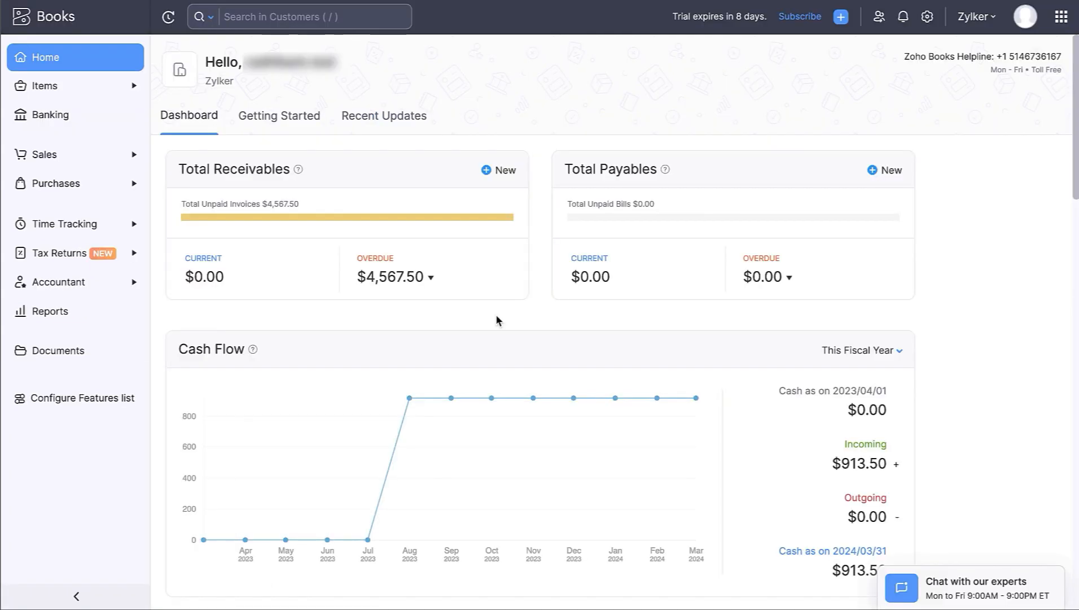
# - Review the Automation settings' Email Alerts and In-app Notifications, then go back Home
pyautogui.click(926, 17)
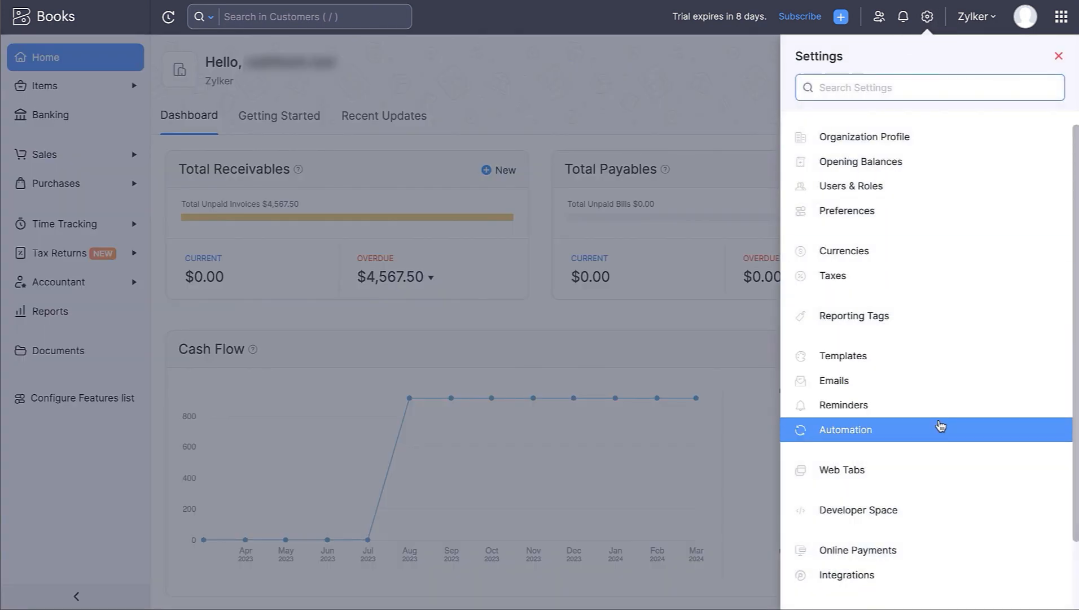
pyautogui.click(944, 428)
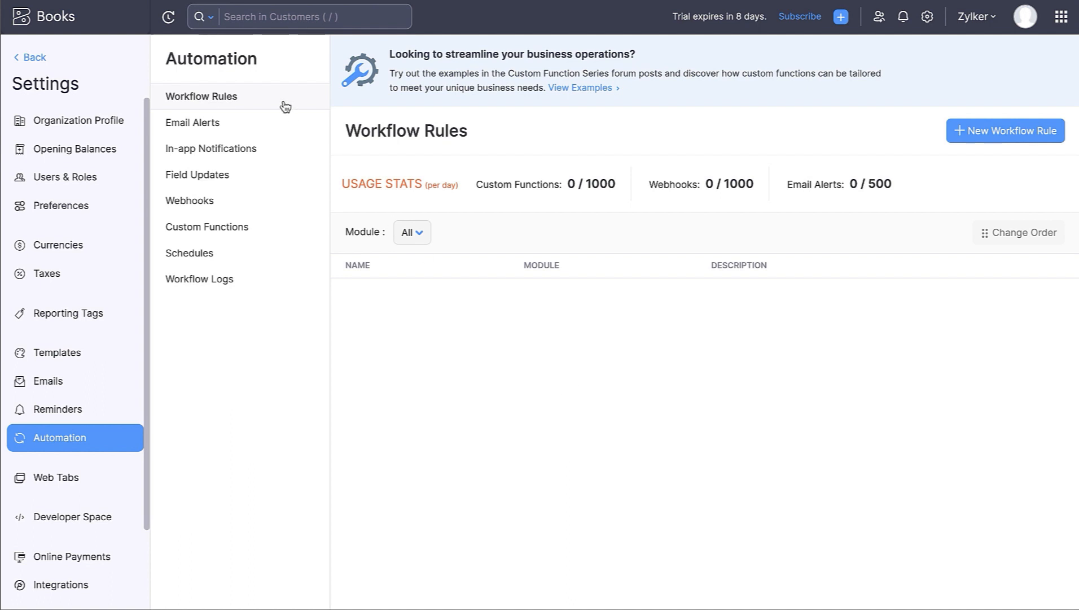
pyautogui.click(283, 130)
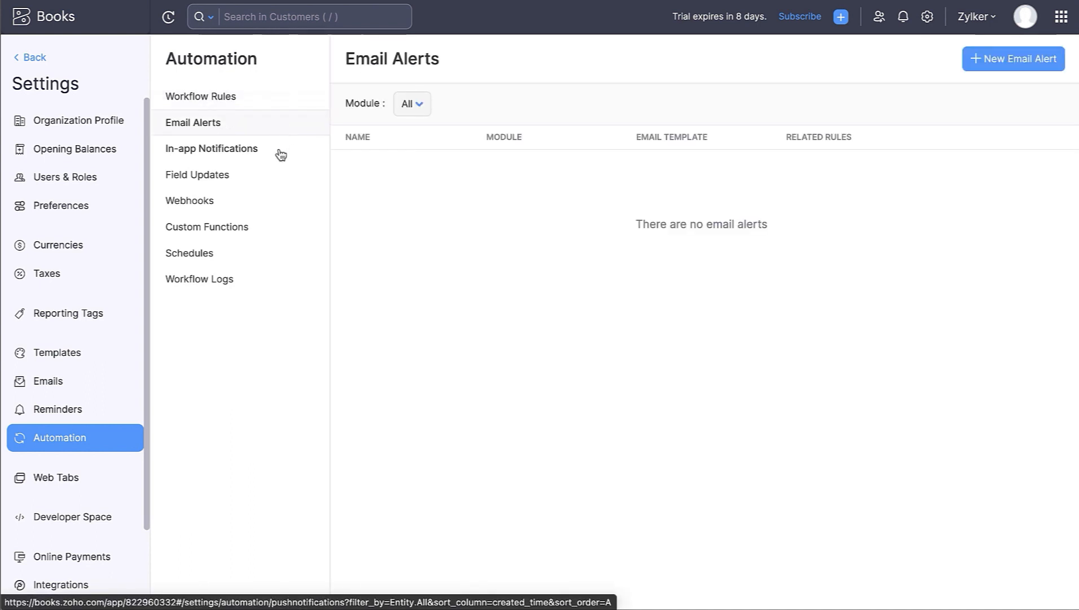
pyautogui.click(280, 152)
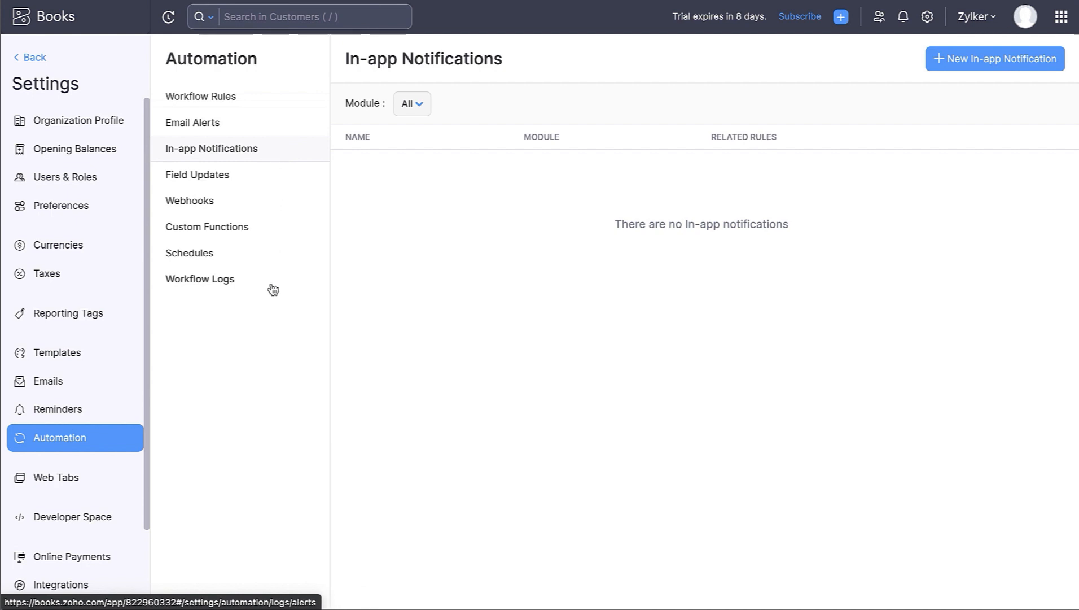
pyautogui.click(37, 58)
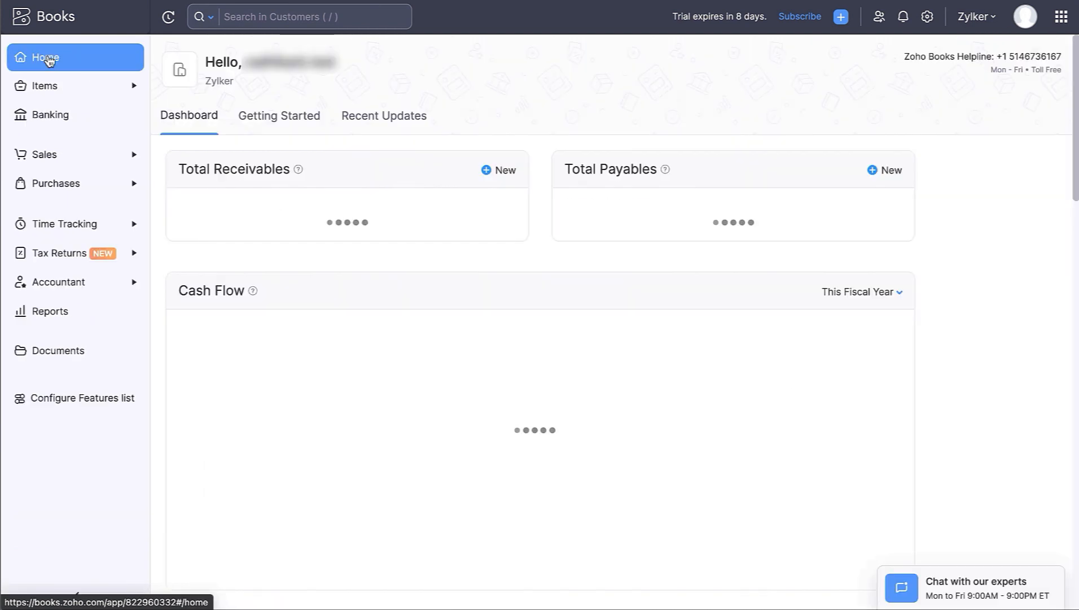
# - Browse the Integrations settings from Zoho Apps to Other Apps like Slack and Zapier
pyautogui.click(927, 16)
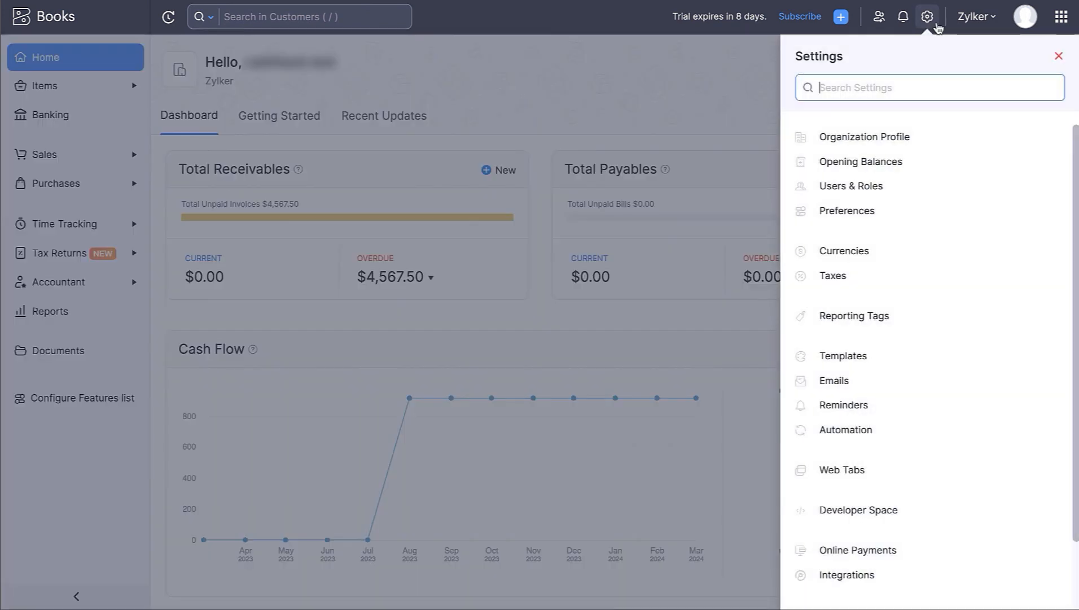
pyautogui.click(939, 586)
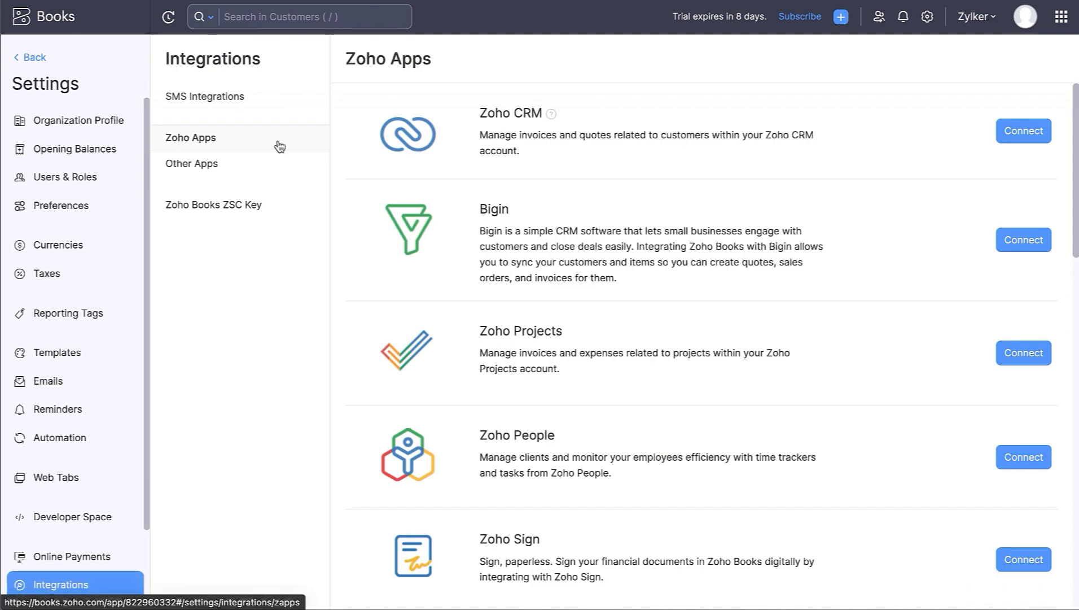
pyautogui.scroll(-15, 374, 212)
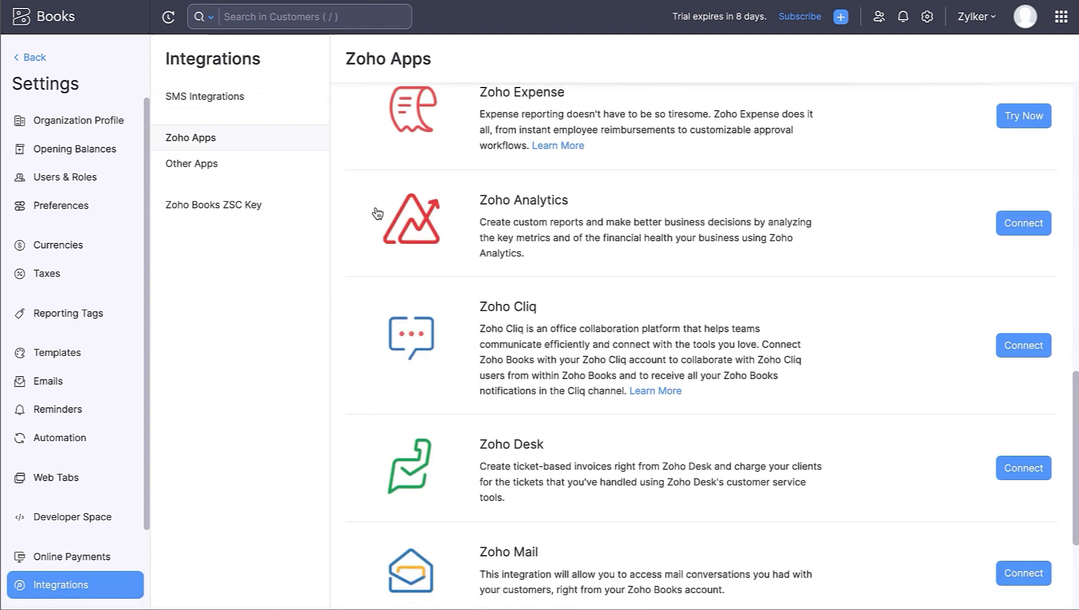
pyautogui.scroll(15, 377, 212)
pyautogui.click(258, 166)
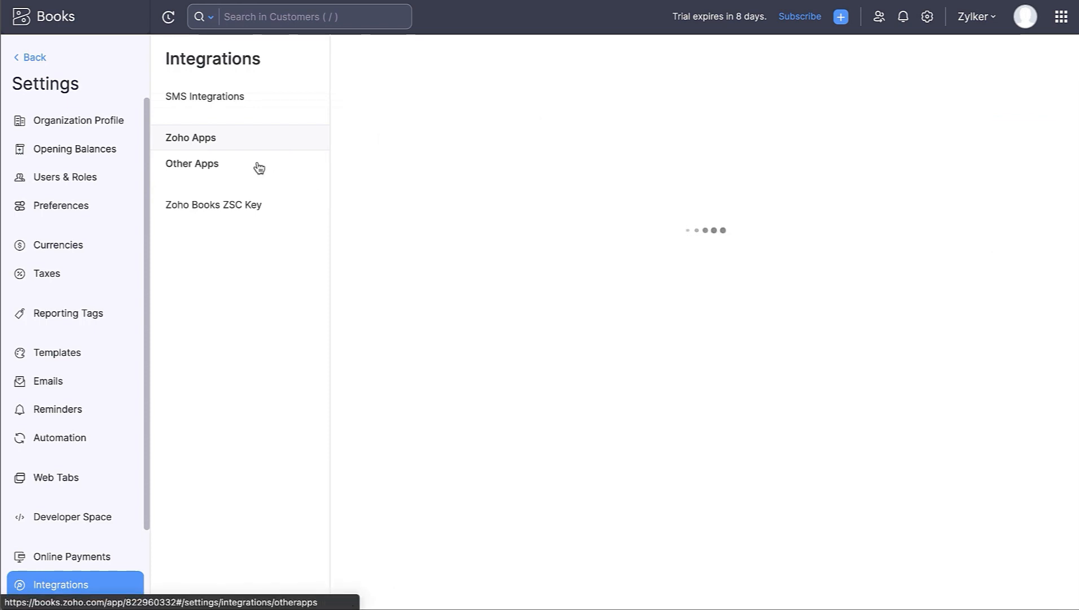
pyautogui.scroll(-3, 428, 447)
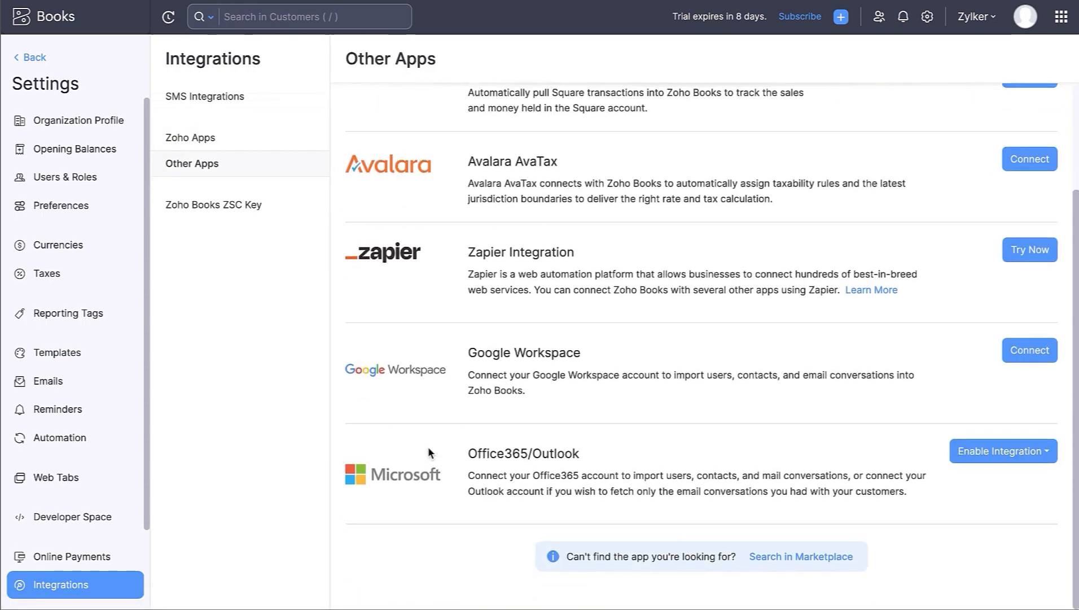
pyautogui.scroll(3, 427, 447)
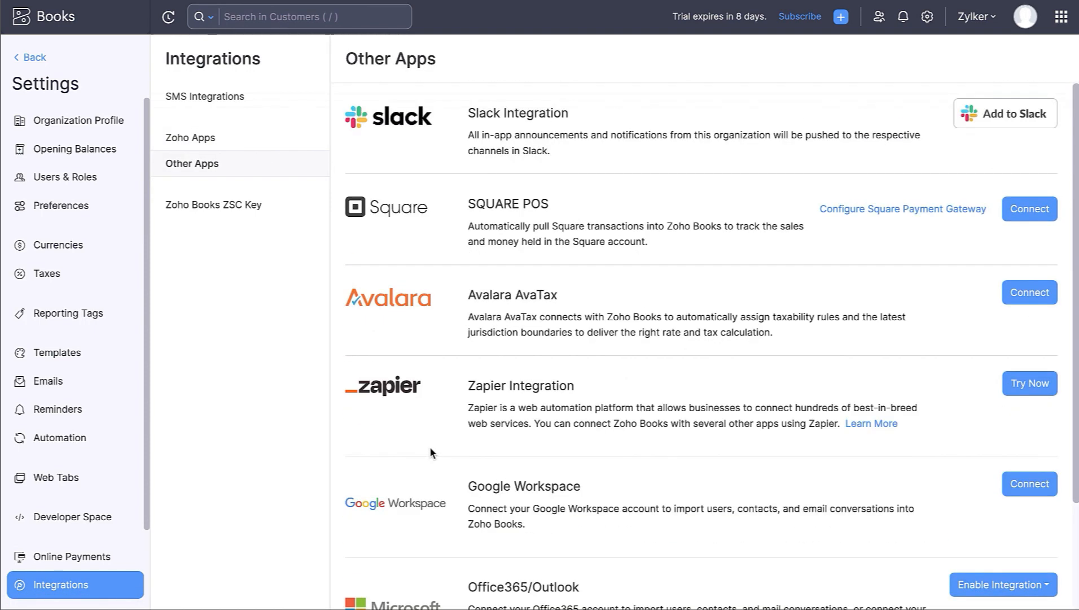
pyautogui.click(923, 19)
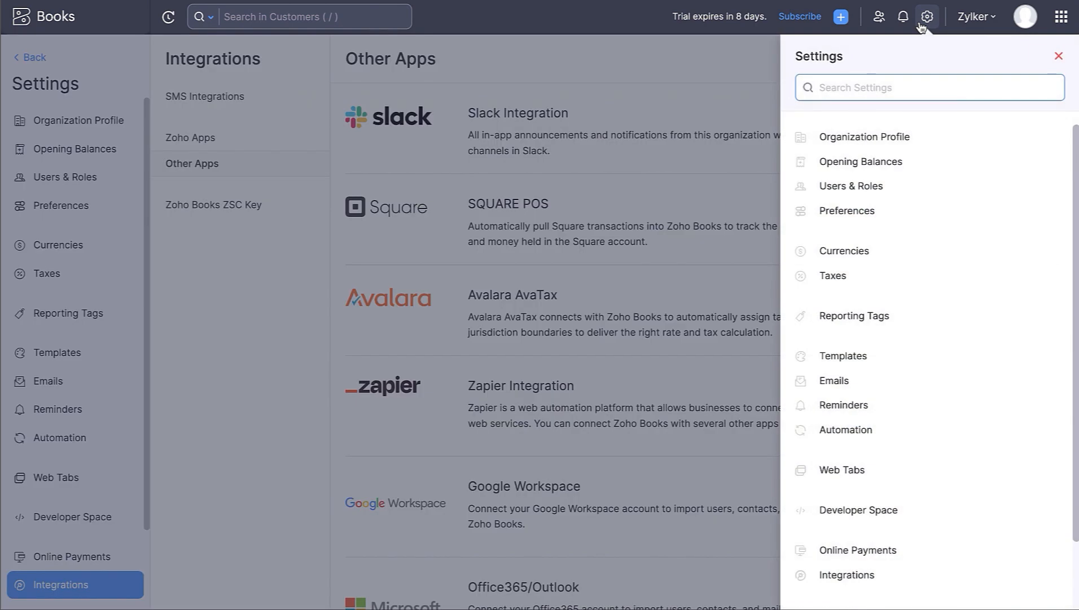
# - Inspect the Reminder - 1 email in Reminders settings, cancel unchanged, and go back Home
pyautogui.click(916, 407)
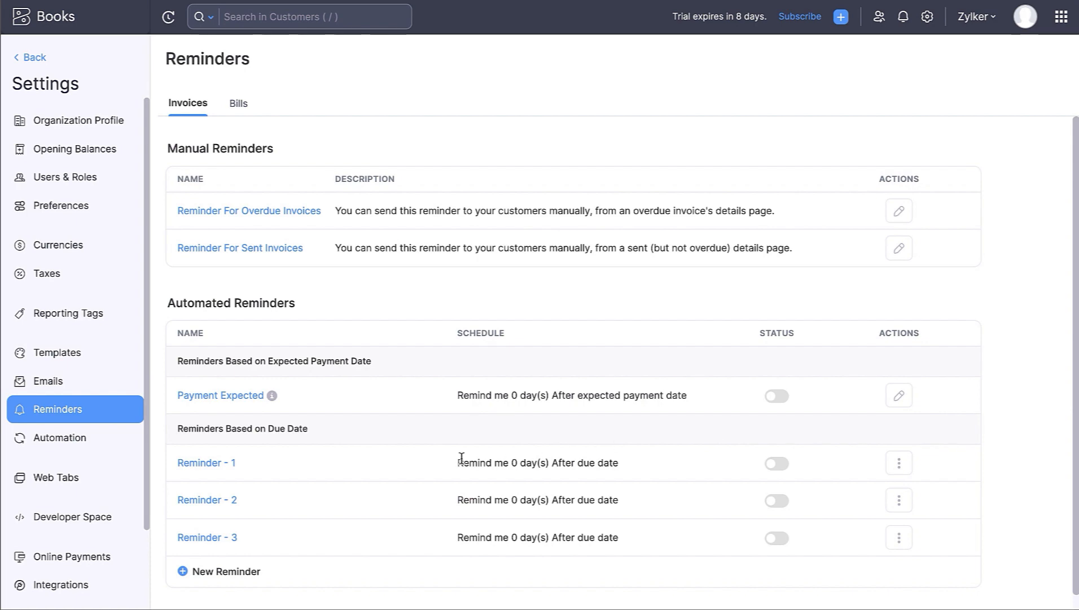
pyautogui.click(215, 459)
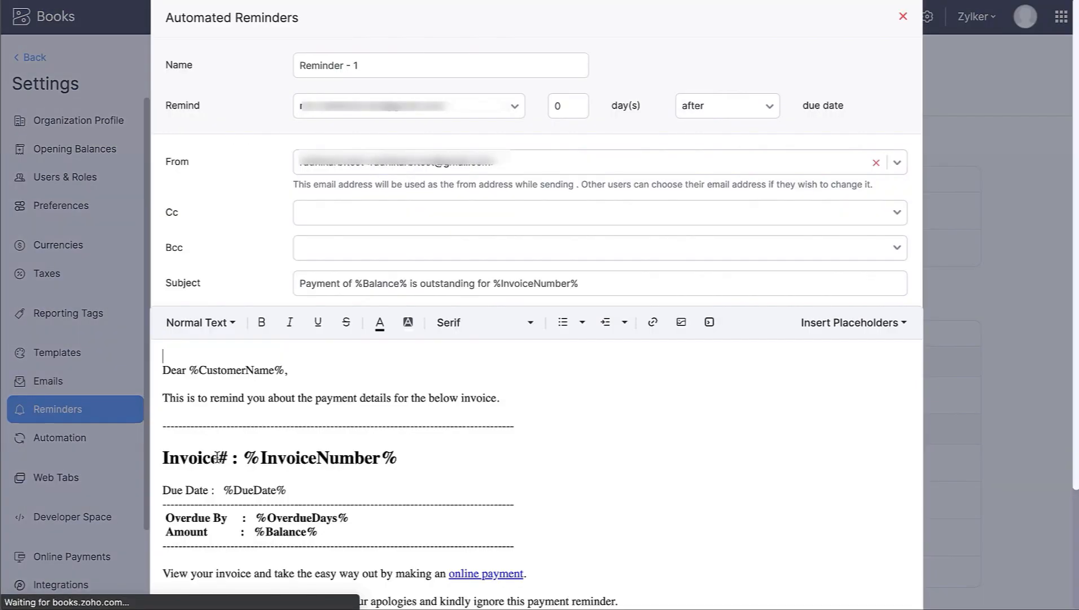
pyautogui.scroll(-5, 217, 456)
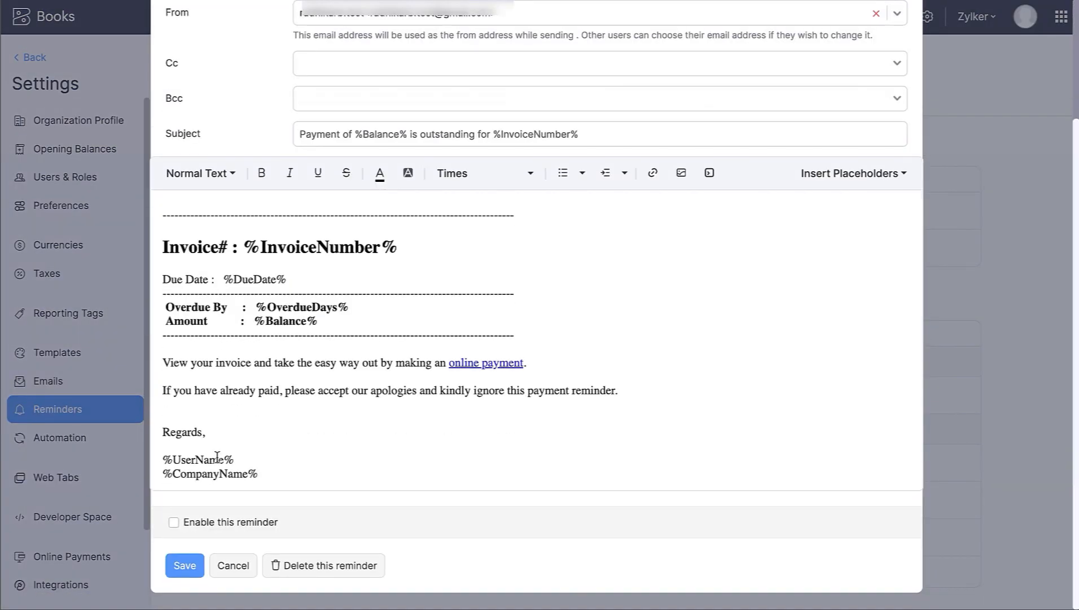
pyautogui.click(234, 566)
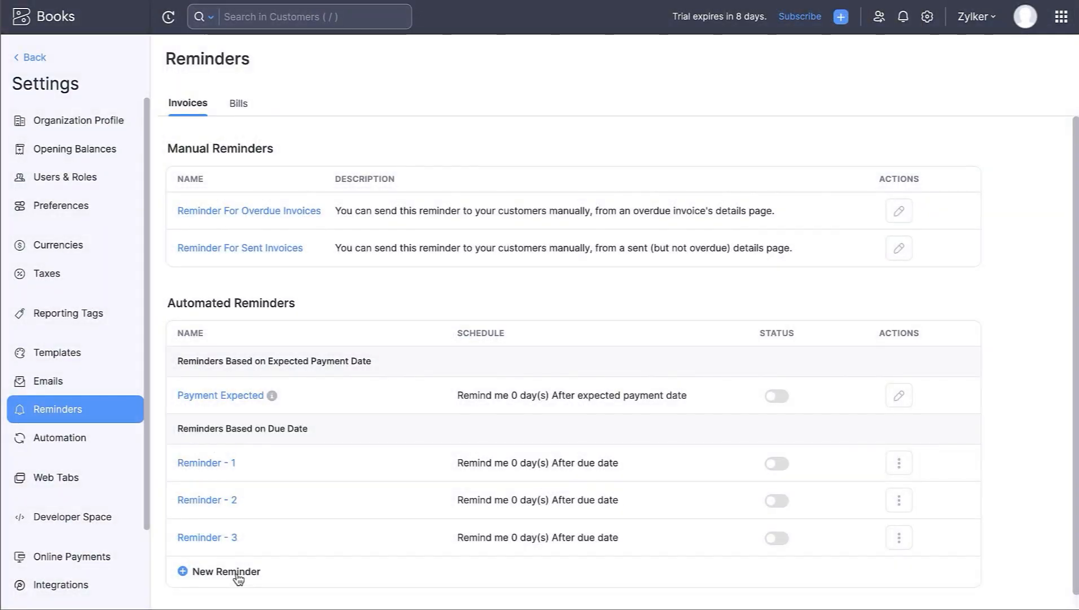
pyautogui.click(17, 61)
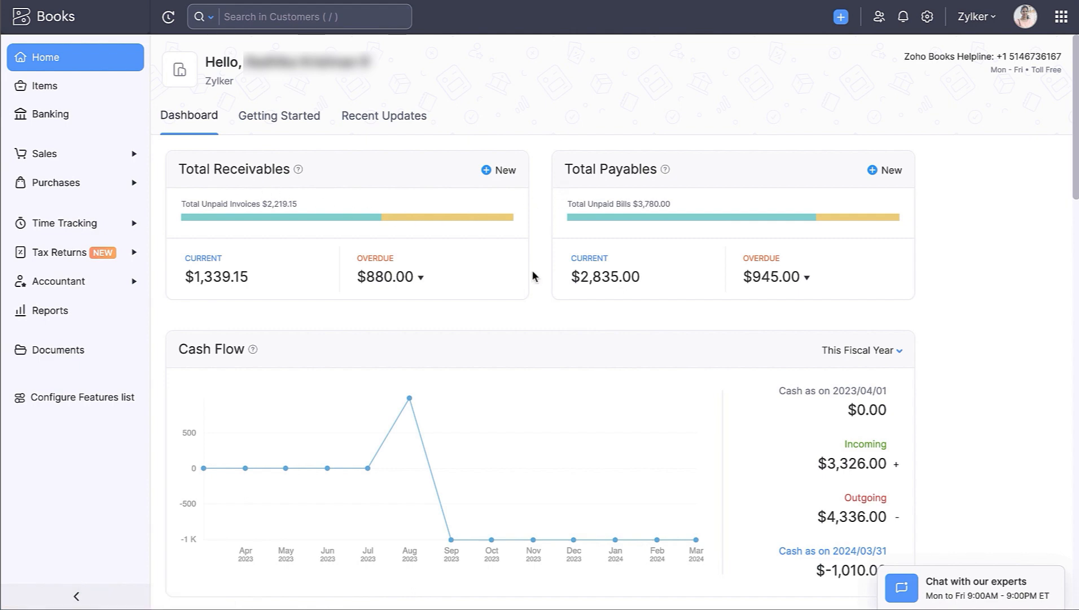
pyautogui.scroll(-3, 297, 380)
pyautogui.scroll(-2, 298, 384)
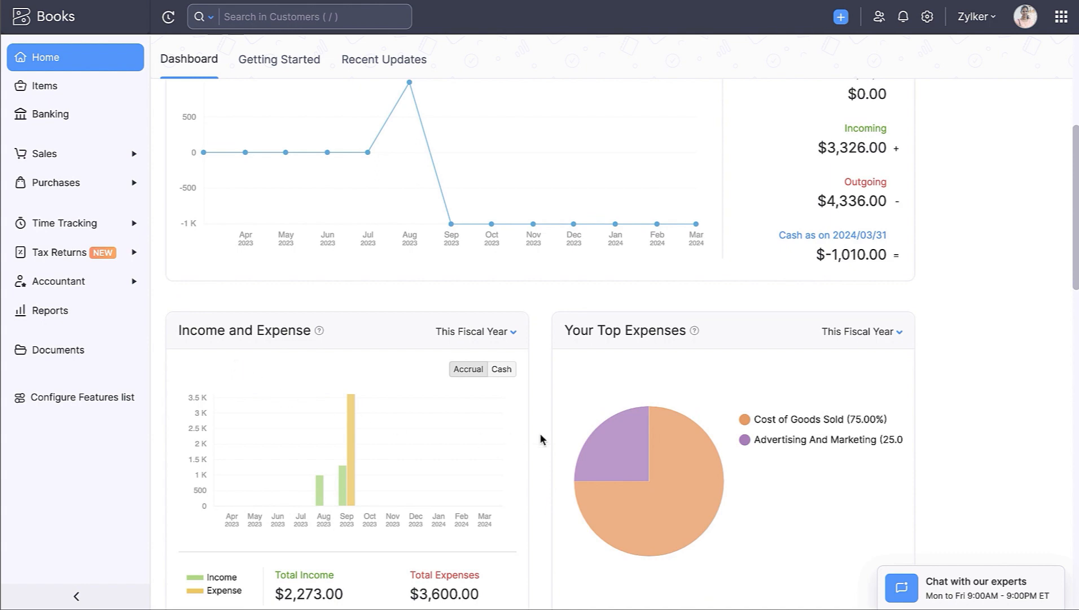
pyautogui.scroll(-6, 631, 364)
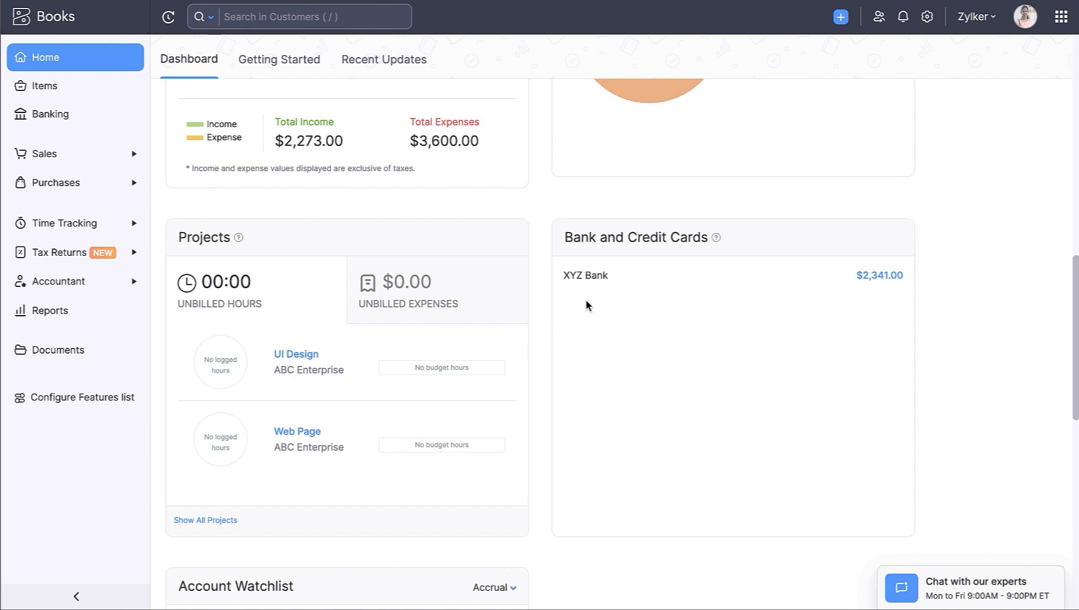
pyautogui.scroll(-5, 586, 305)
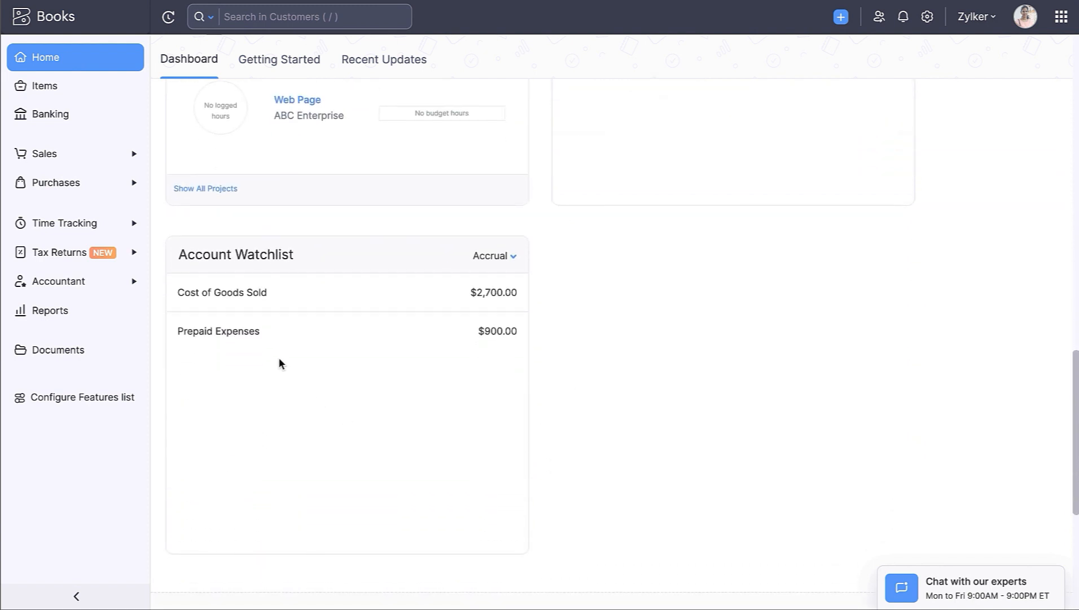
pyautogui.scroll(5, 338, 495)
pyautogui.scroll(8, 337, 496)
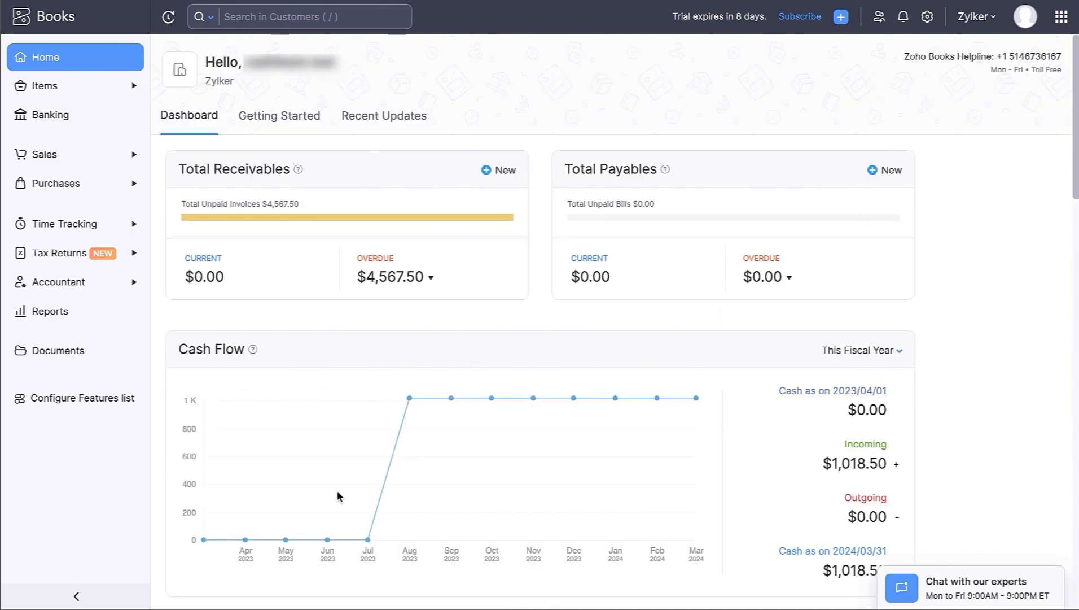
# - Read through the Recent Updates feed of new Zoho Books features
pyautogui.click(413, 134)
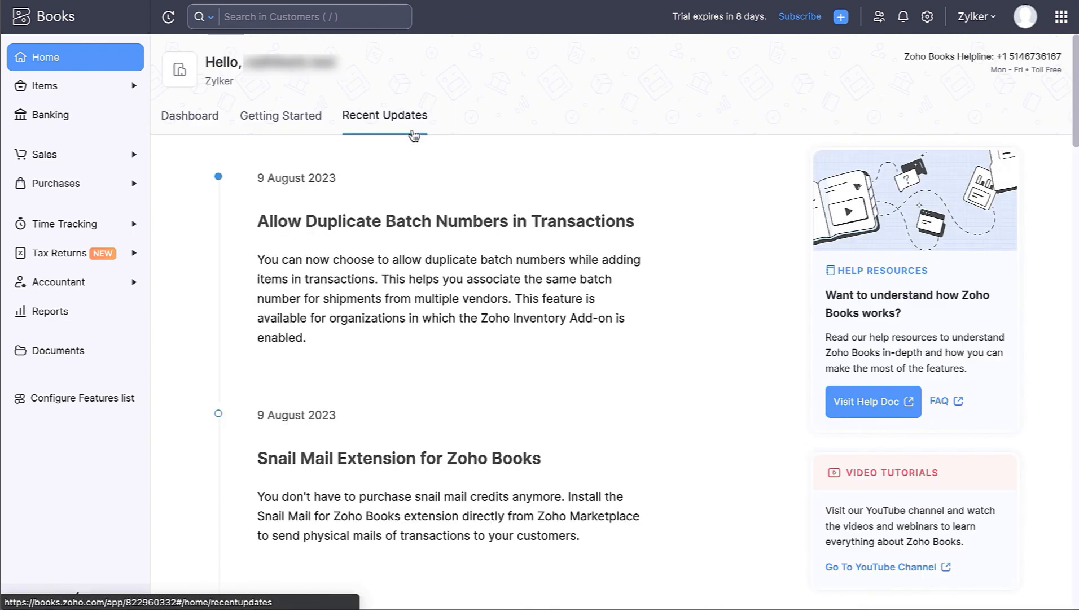
pyautogui.scroll(-20, 413, 133)
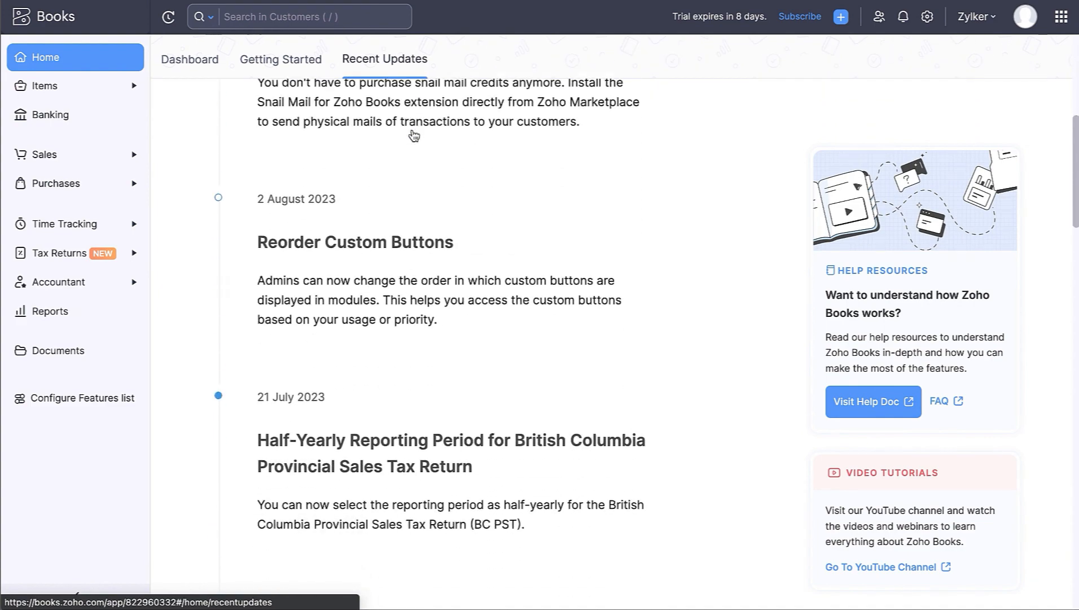
pyautogui.scroll(20, 414, 135)
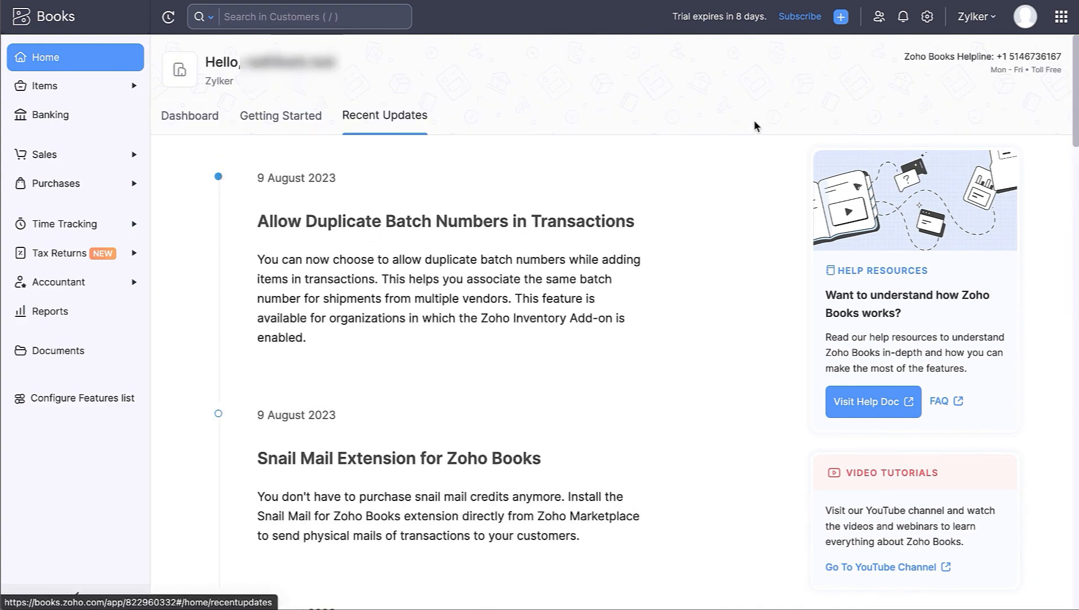
# - Check the Zylker organization list, then open the profile and help panel
pyautogui.click(977, 19)
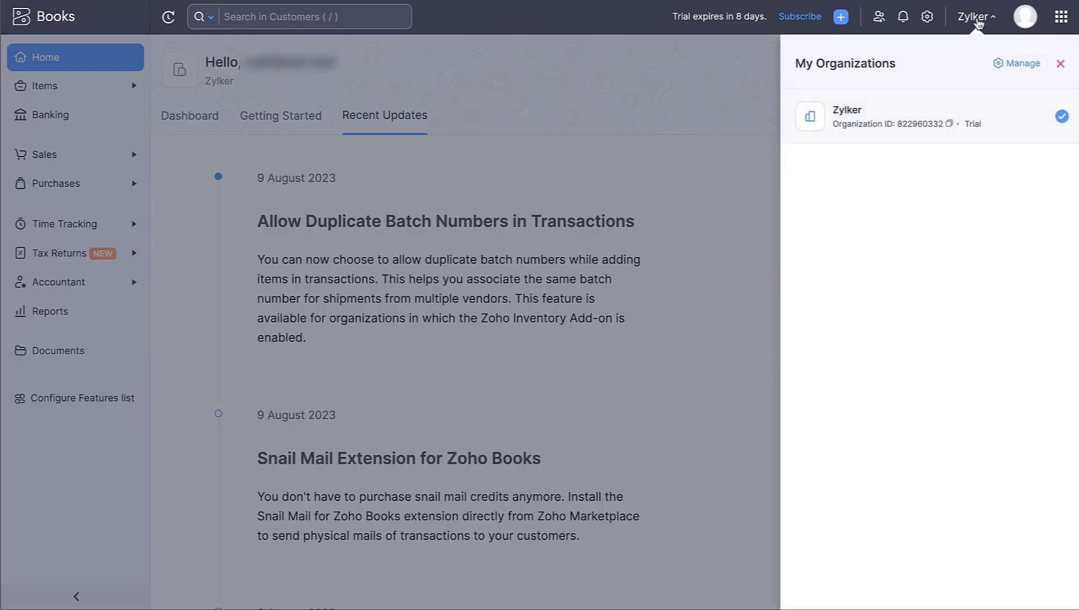
pyautogui.click(978, 22)
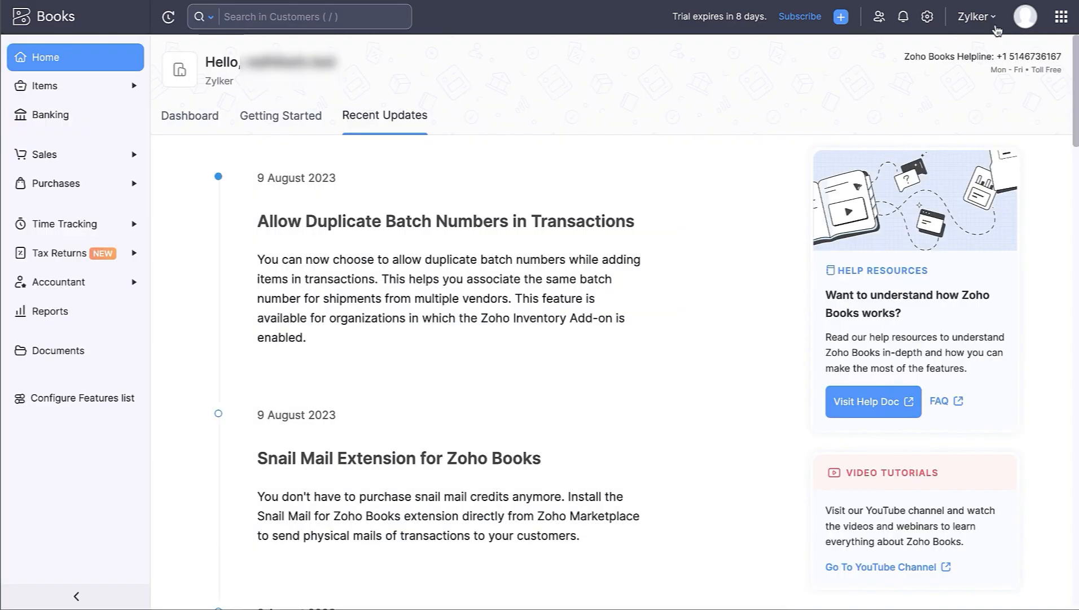
pyautogui.click(1031, 28)
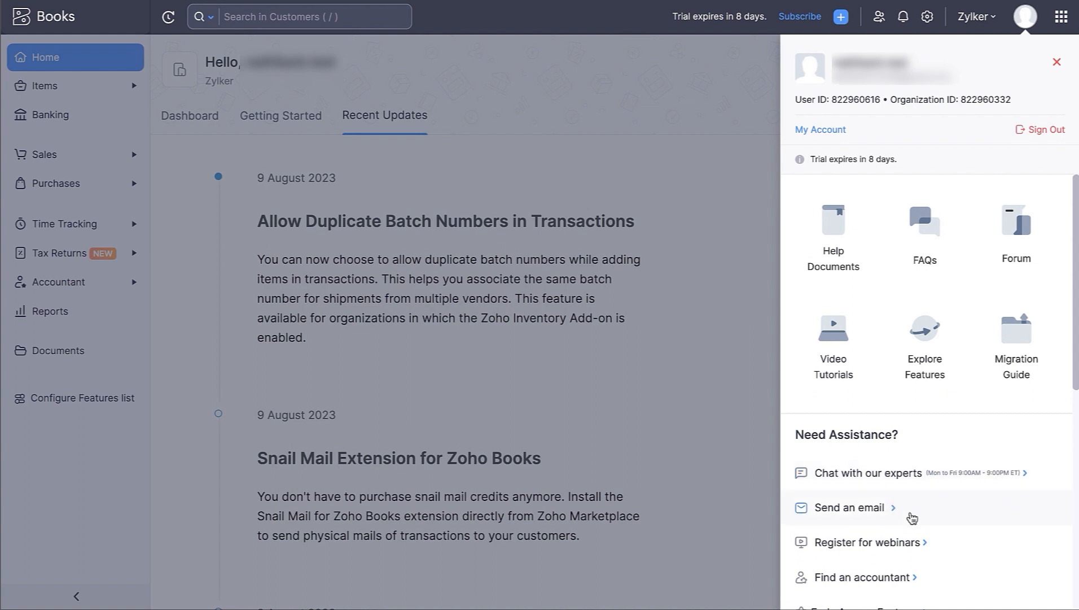
pyautogui.scroll(-3, 912, 518)
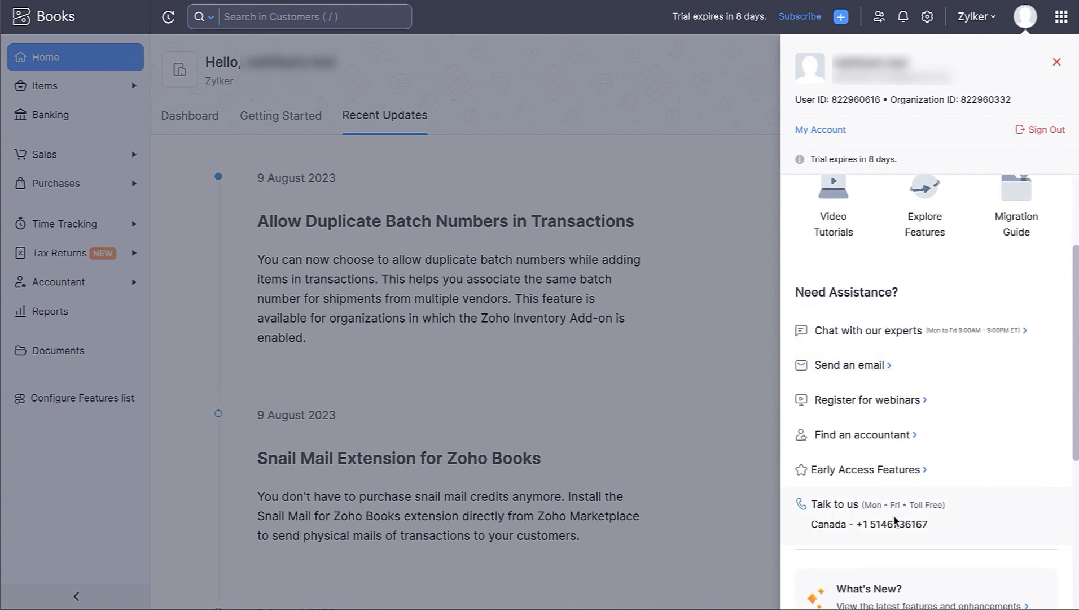